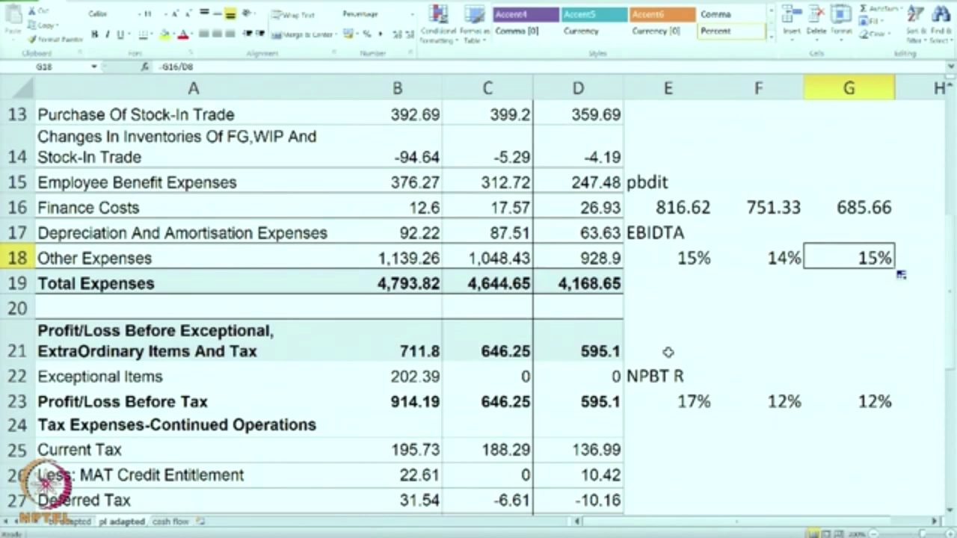
- Label cell E33 as ROE, below the net profit ratio row
{"action": "scroll", "coordinate": [755, 377], "scroll_direction": "up", "scroll_amount": 2}
{"action": "scroll", "coordinate": [754, 379], "scroll_direction": "down", "scroll_amount": 2}
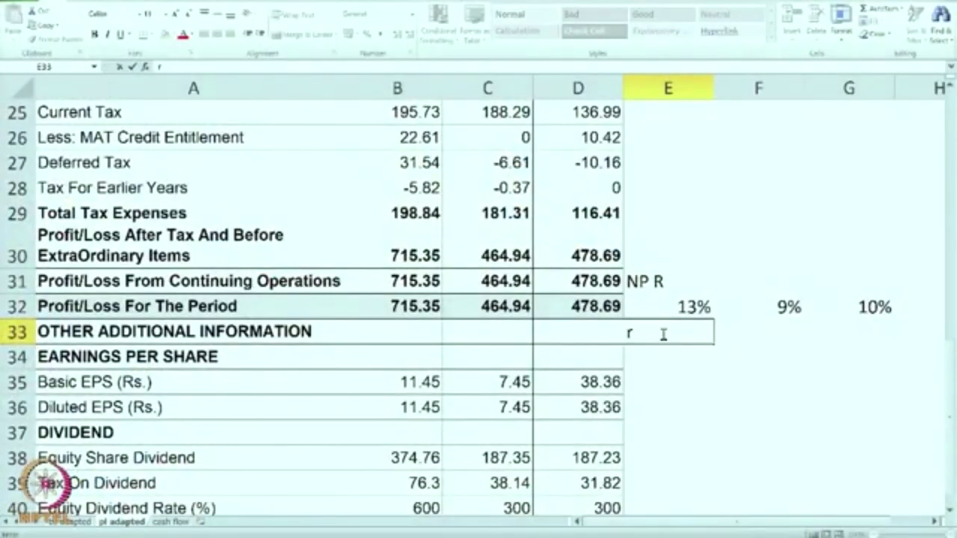
{"action": "key", "text": "BackSpace"}
{"action": "type", "text": "ROE"}
{"action": "left_click", "coordinate": [696, 387]}
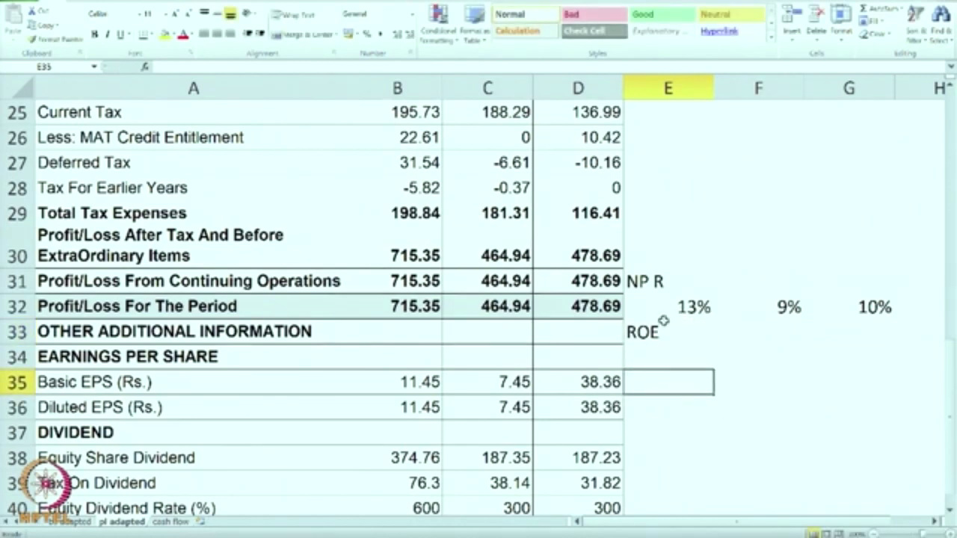
{"action": "left_click", "coordinate": [663, 331]}
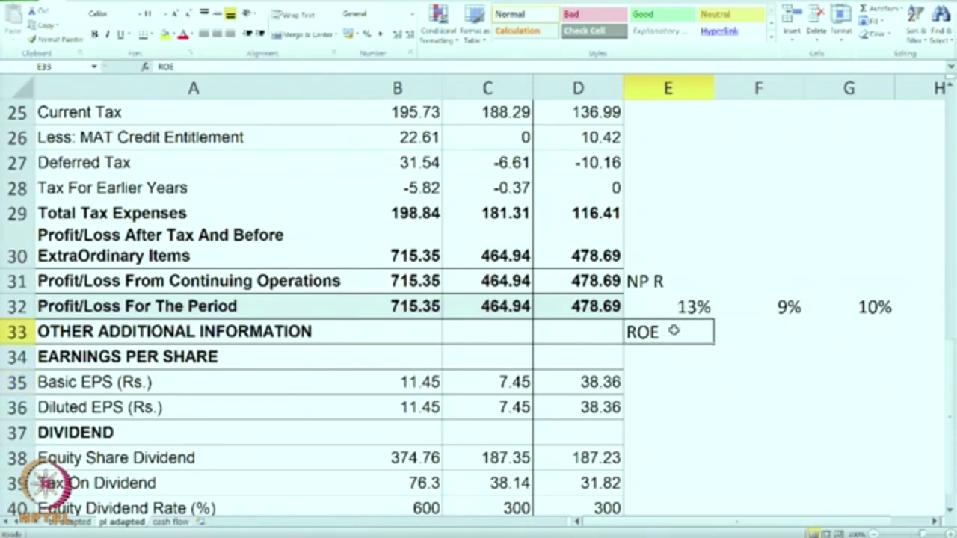
- Review the profit for the period, then the total shareholders' funds and long-term borrowings on the balance sheet
{"action": "left_click", "coordinate": [439, 306]}
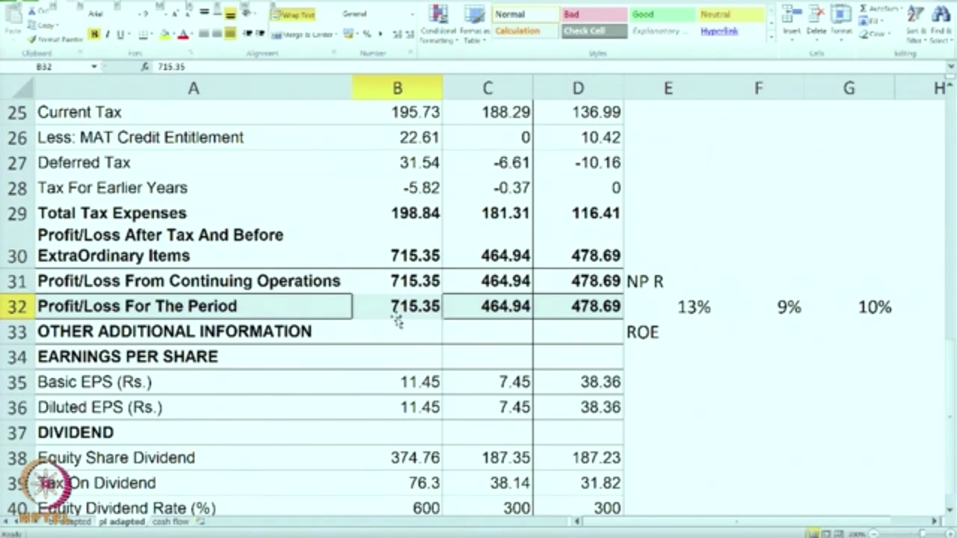
{"action": "key", "text": "ctrl+Page_Up"}
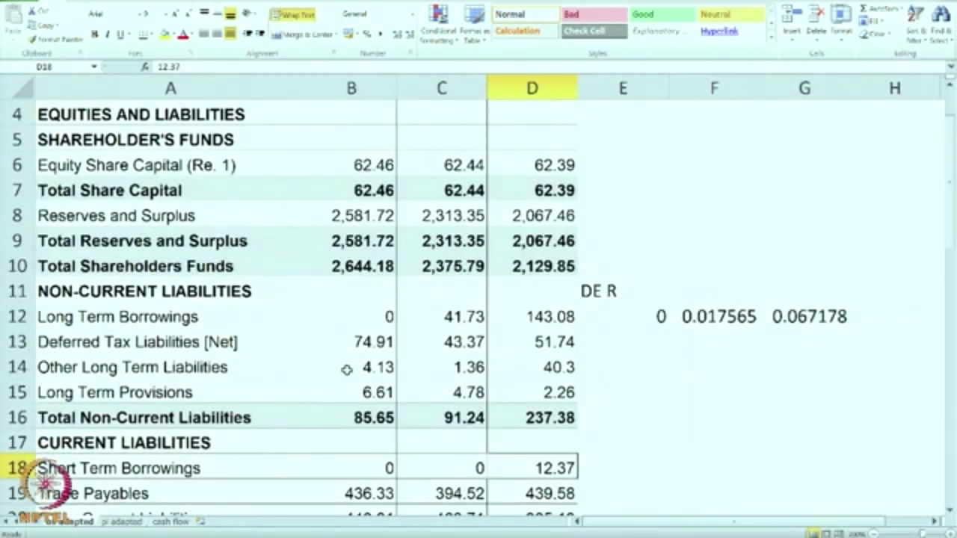
{"action": "left_click", "coordinate": [353, 268]}
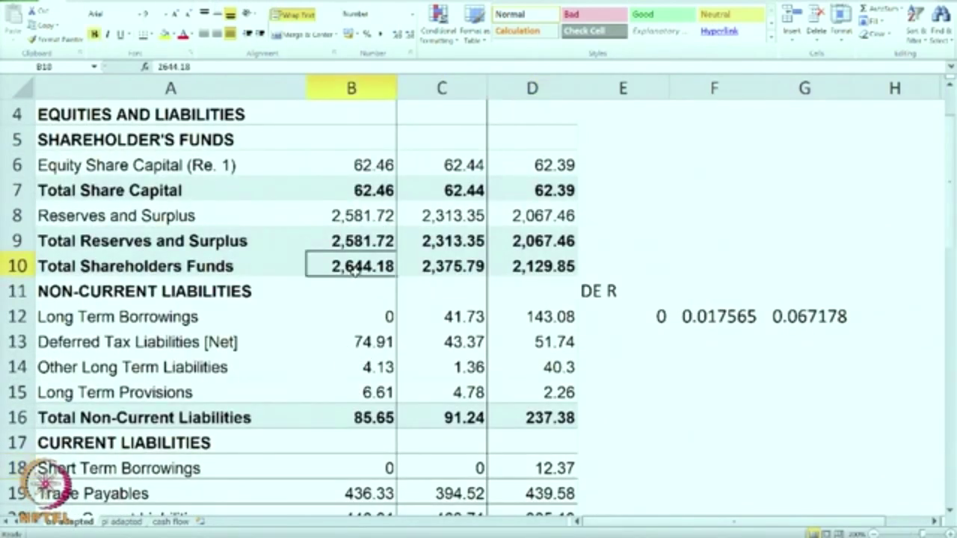
{"action": "key", "text": "Down"}
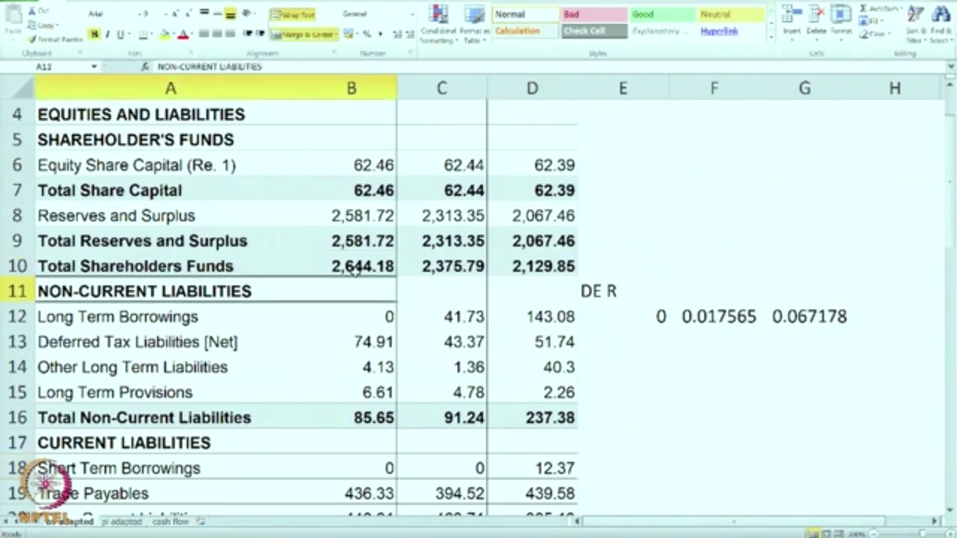
{"action": "key", "text": "Down"}
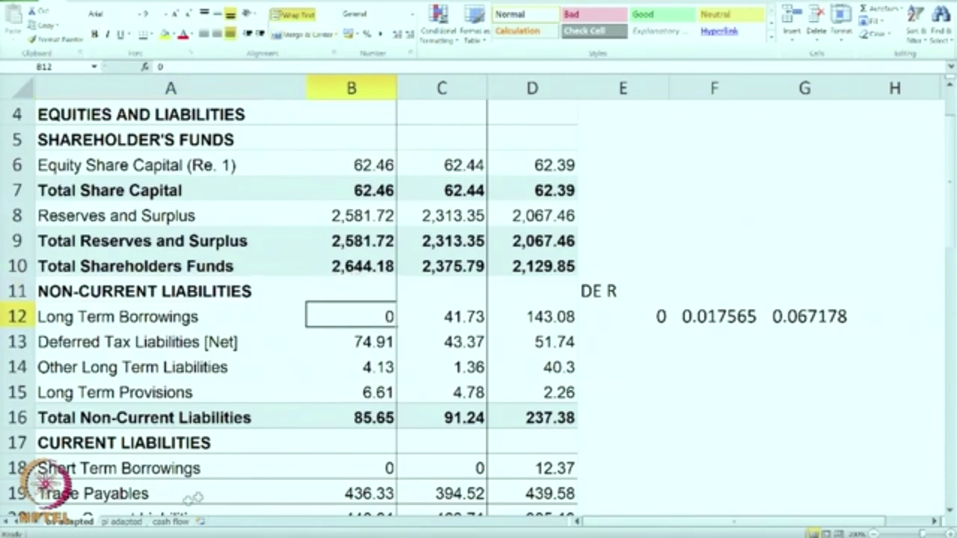
- On the pl adapted sheet, calculate ROE in E34 with the formula =B32/'bs adapted'!B10
{"action": "left_click", "coordinate": [121, 521]}
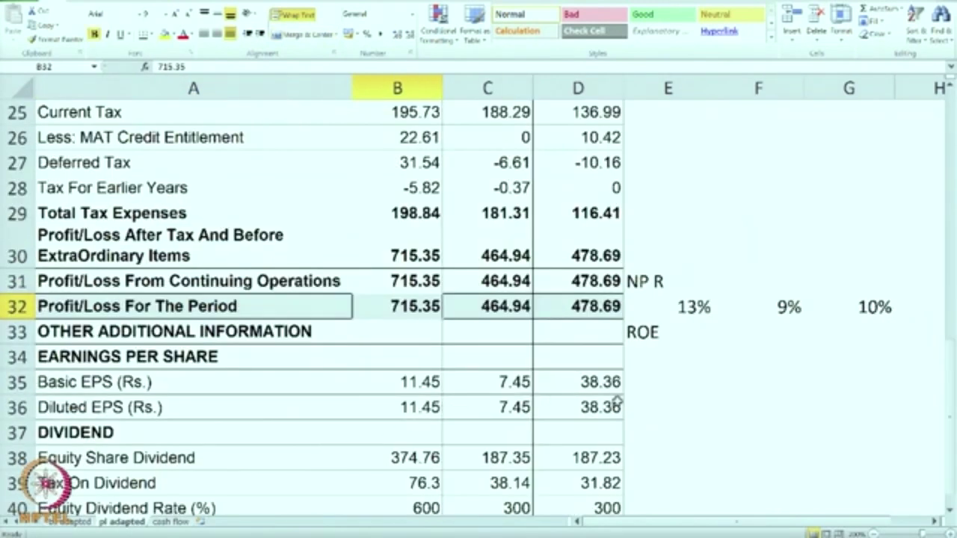
{"action": "left_click", "coordinate": [649, 354]}
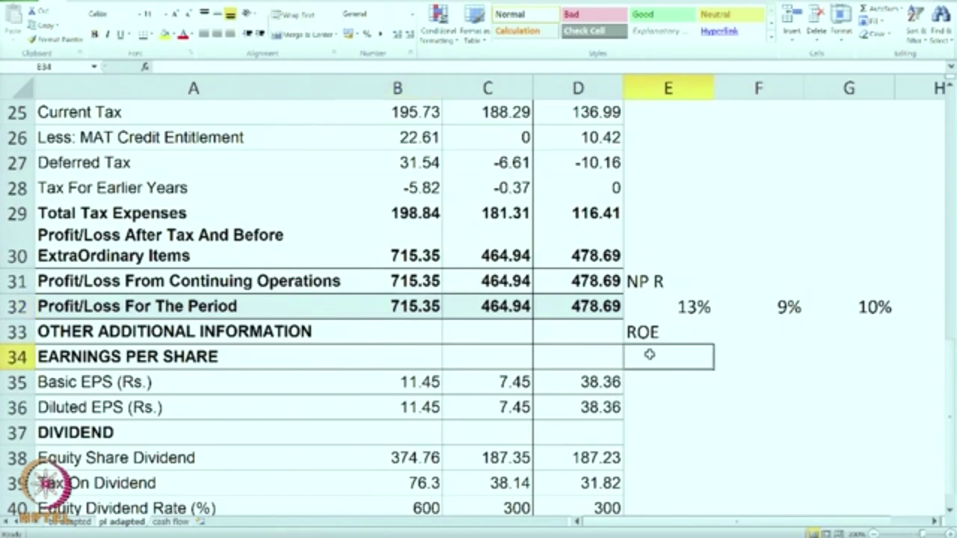
{"action": "type", "text": "="}
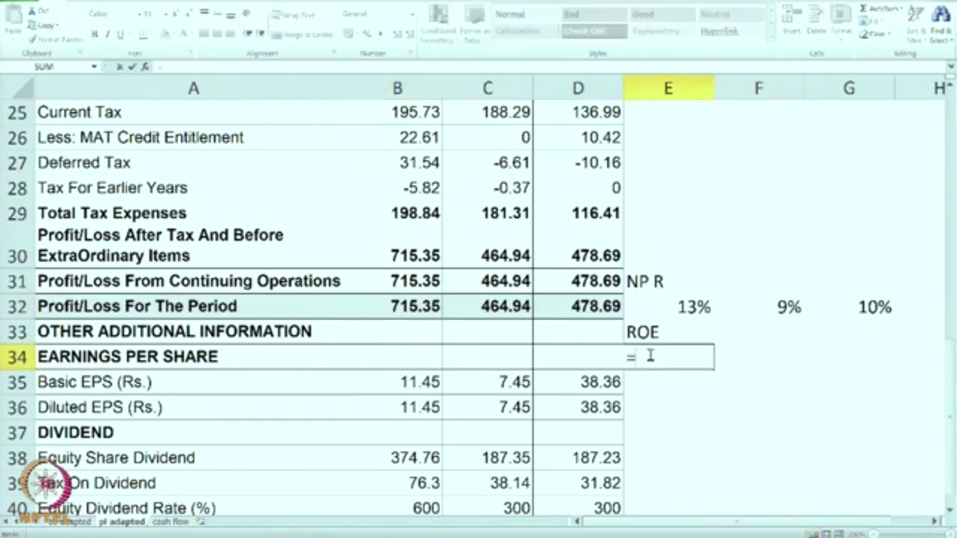
{"action": "left_click", "coordinate": [431, 310]}
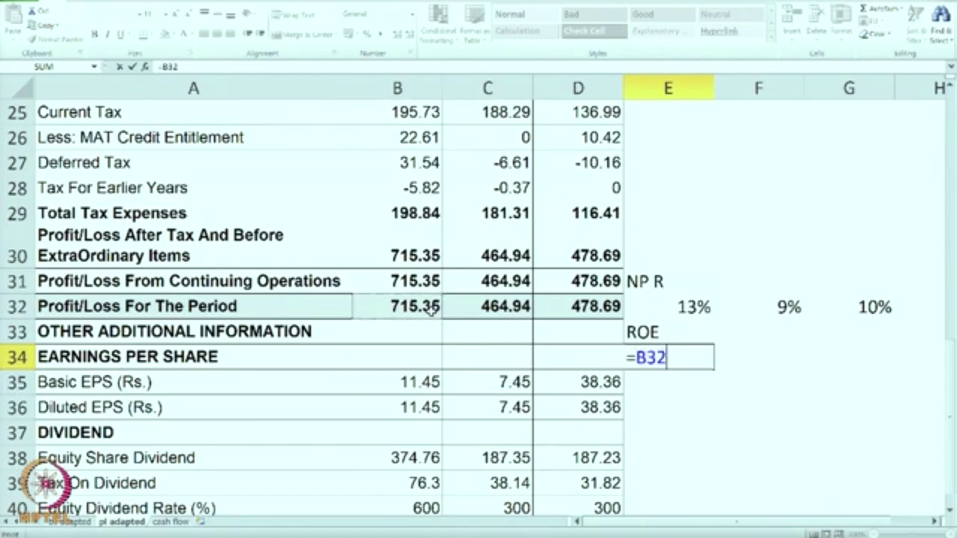
{"action": "type", "text": "/"}
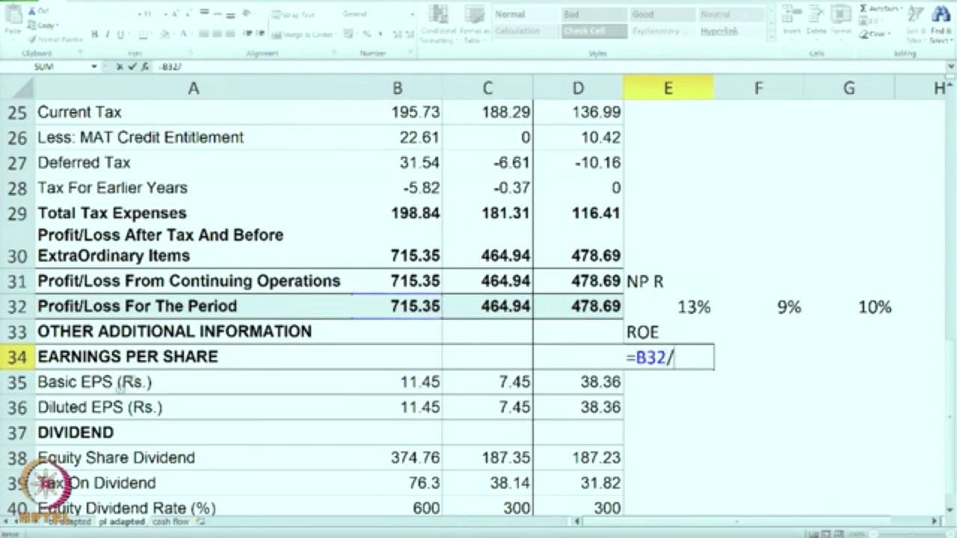
{"action": "left_click", "coordinate": [67, 522]}
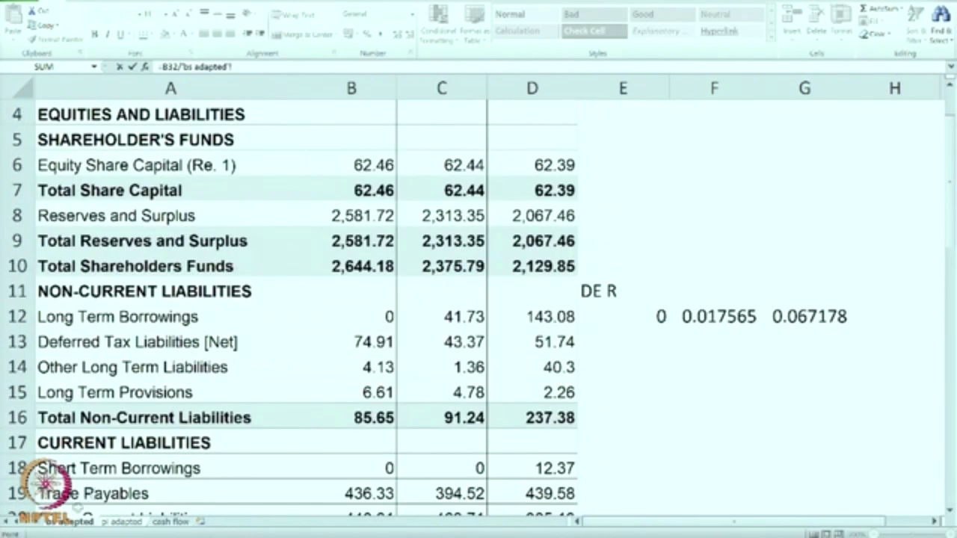
{"action": "left_click", "coordinate": [363, 268]}
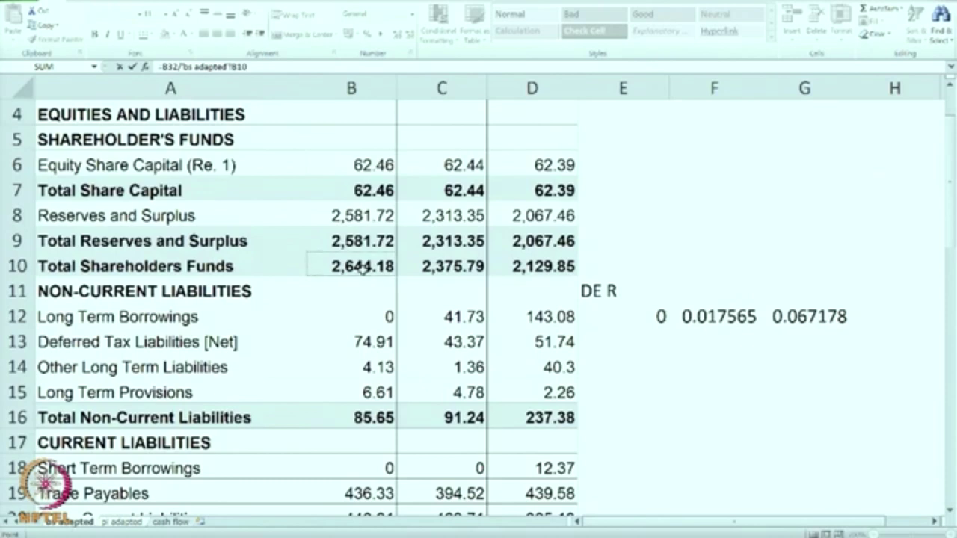
{"action": "key", "text": "Return"}
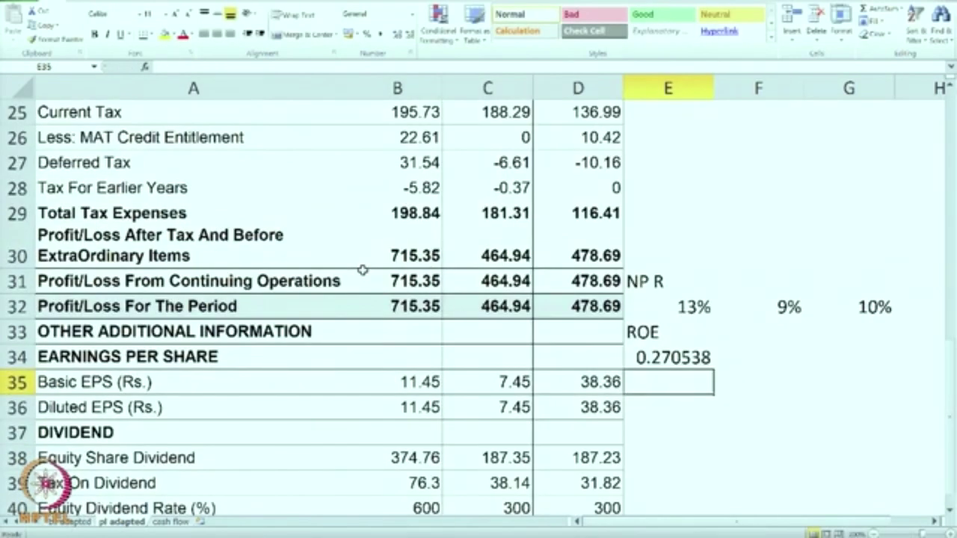
- Format the ROE in E34 as a percentage and fill the formula across to G34
{"action": "left_click", "coordinate": [673, 361]}
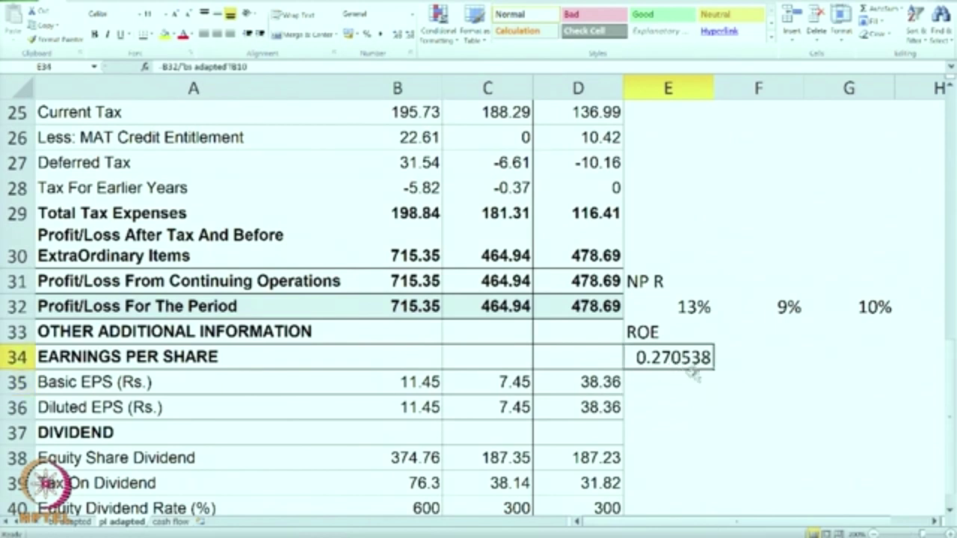
{"action": "left_click", "coordinate": [368, 38]}
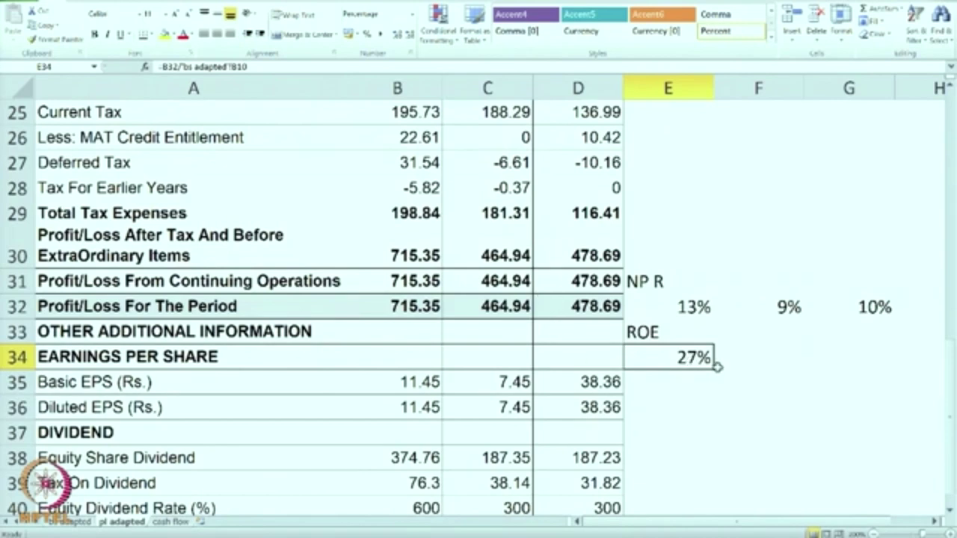
{"action": "left_click_drag", "start_coordinate": [715, 368], "coordinate": [867, 368]}
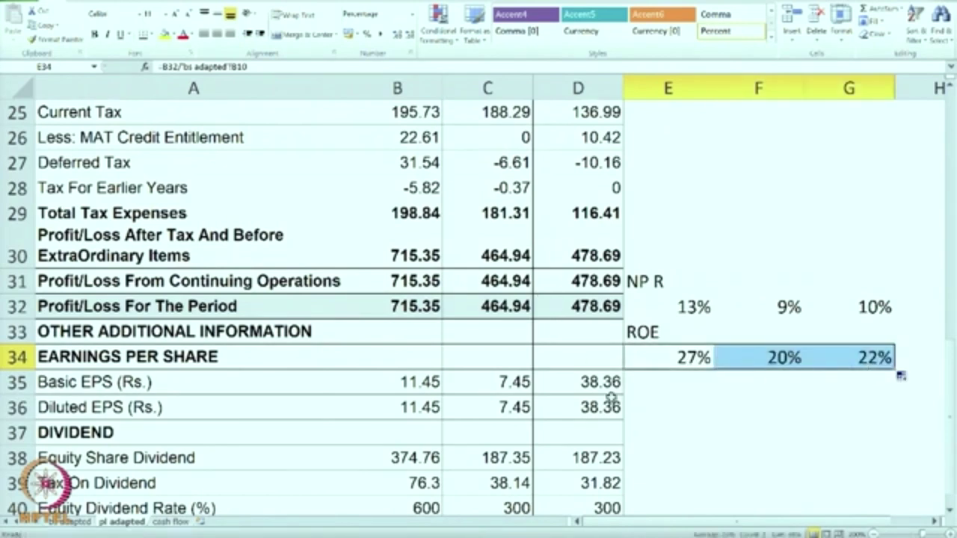
- Label cell E35 as ROI, below the ROE row
{"action": "left_click", "coordinate": [733, 431]}
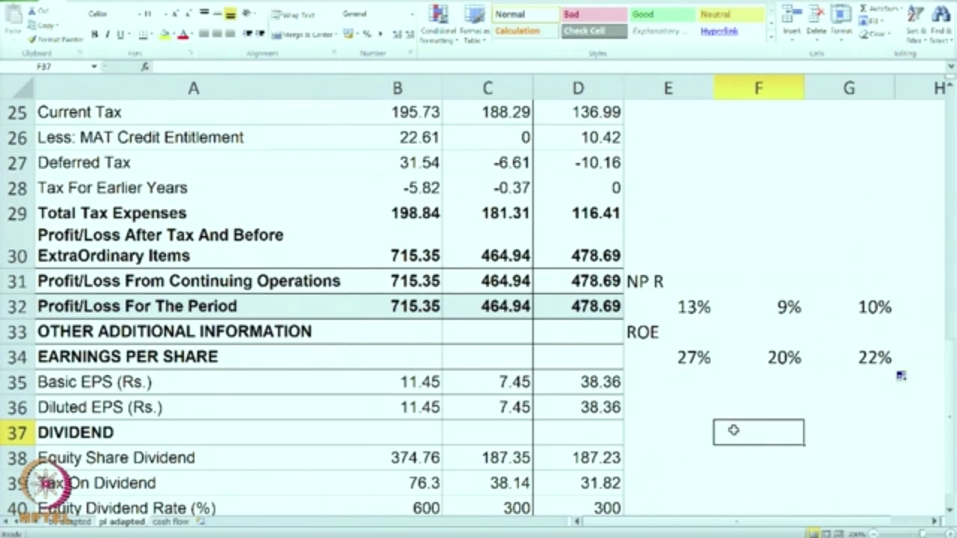
{"action": "left_click", "coordinate": [667, 382]}
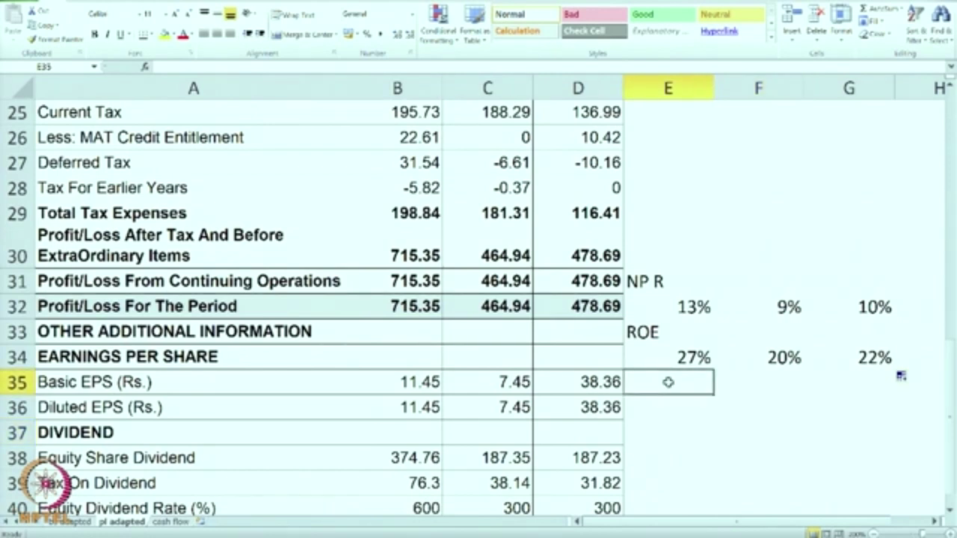
{"action": "type", "text": "ROI"}
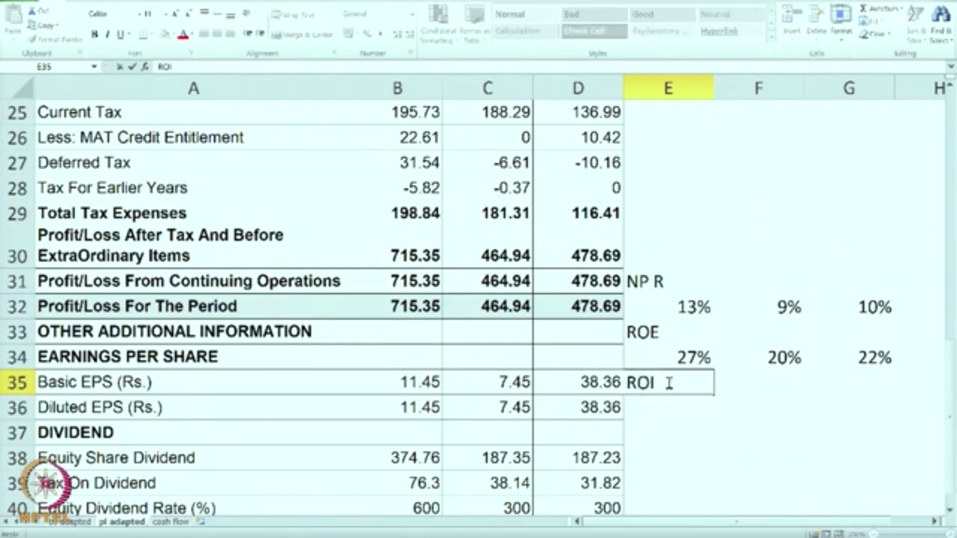
{"action": "key", "text": "Return"}
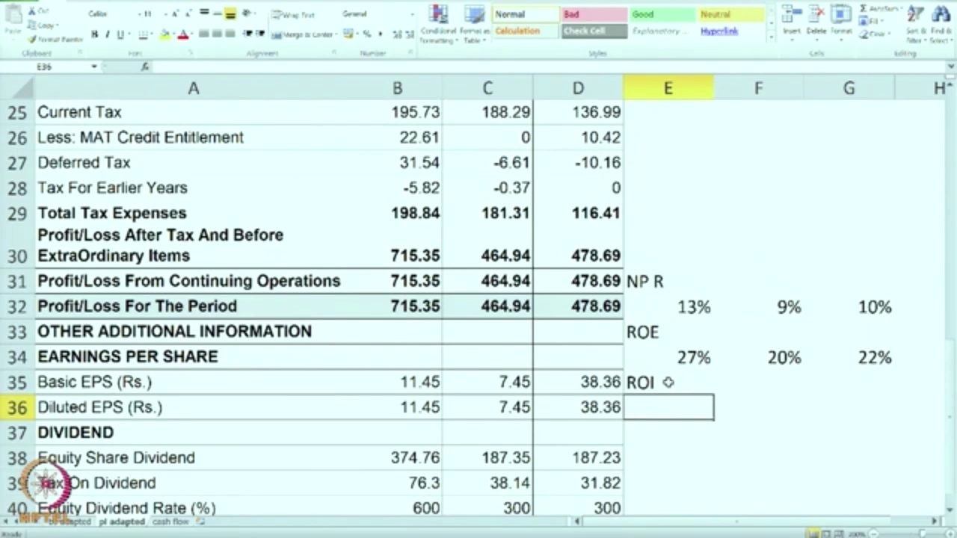
- Calculate ROI in E36 with the formula =(B21+B16)/('bs adapted'!B10+'bs adapted'!B12)
{"action": "type", "text": "="}
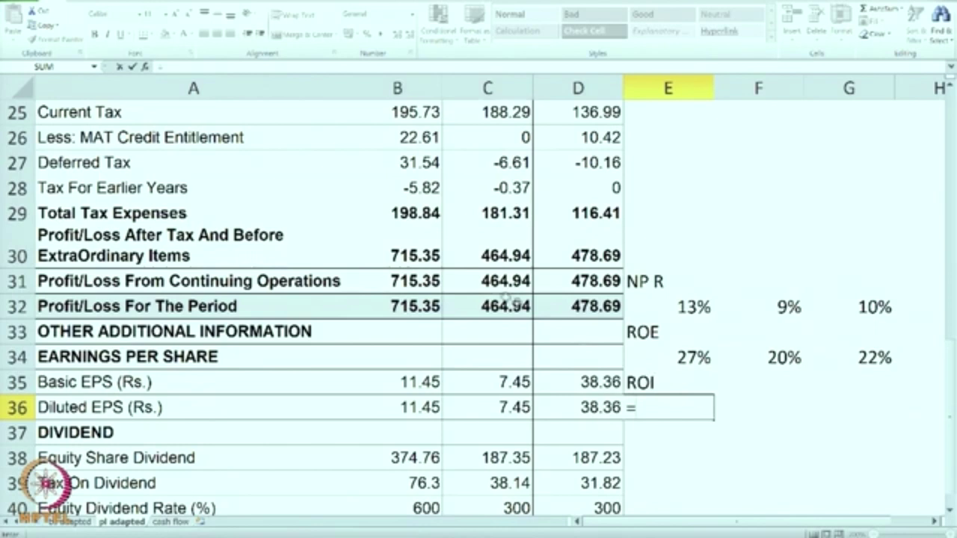
{"action": "scroll", "coordinate": [412, 319], "scroll_direction": "up", "scroll_amount": 2}
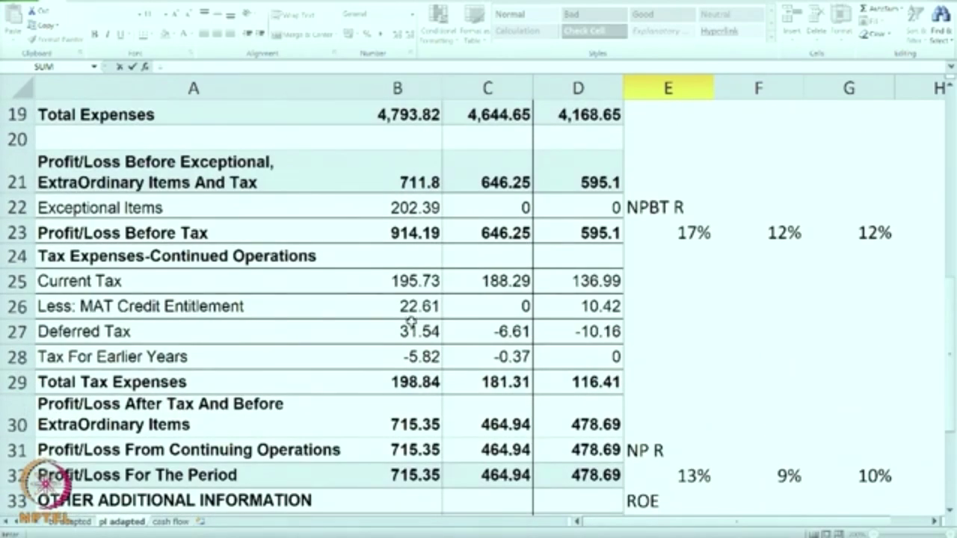
{"action": "scroll", "coordinate": [411, 318], "scroll_direction": "up", "scroll_amount": 1}
{"action": "left_click", "coordinate": [415, 308]}
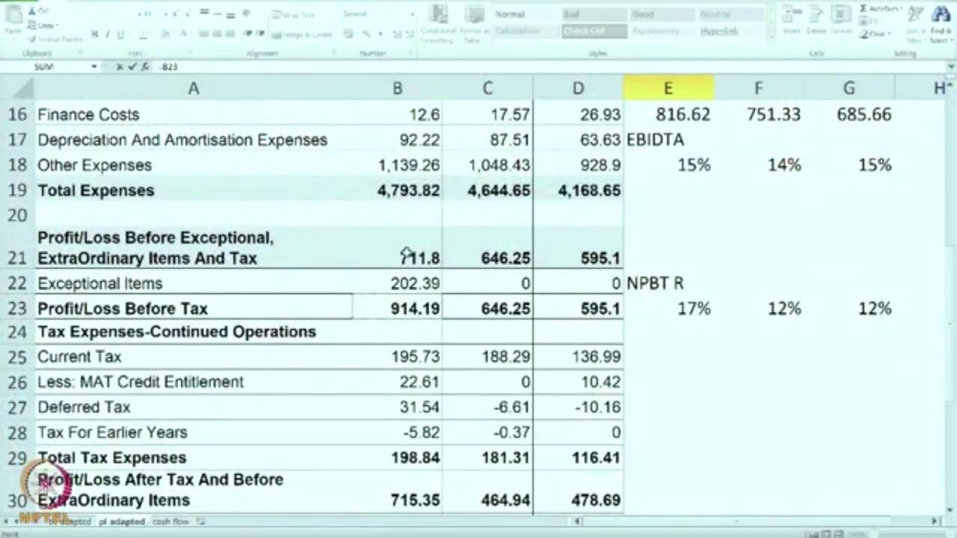
{"action": "left_click", "coordinate": [406, 254]}
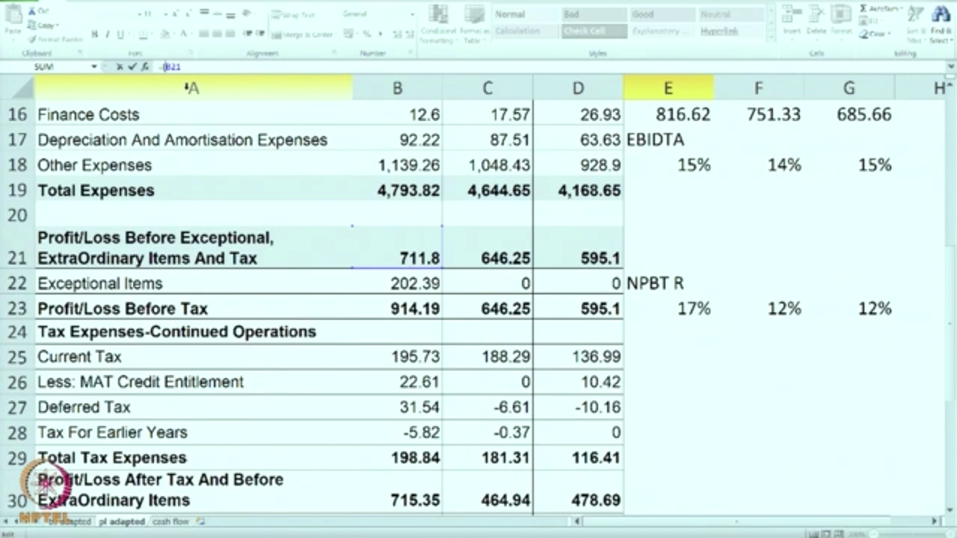
{"action": "type", "text": "(B21+"}
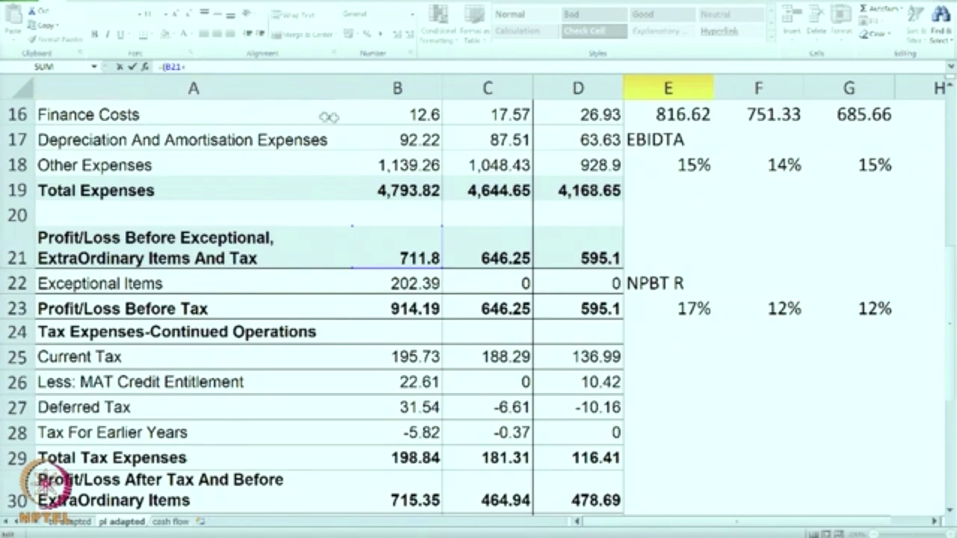
{"action": "left_click", "coordinate": [398, 114]}
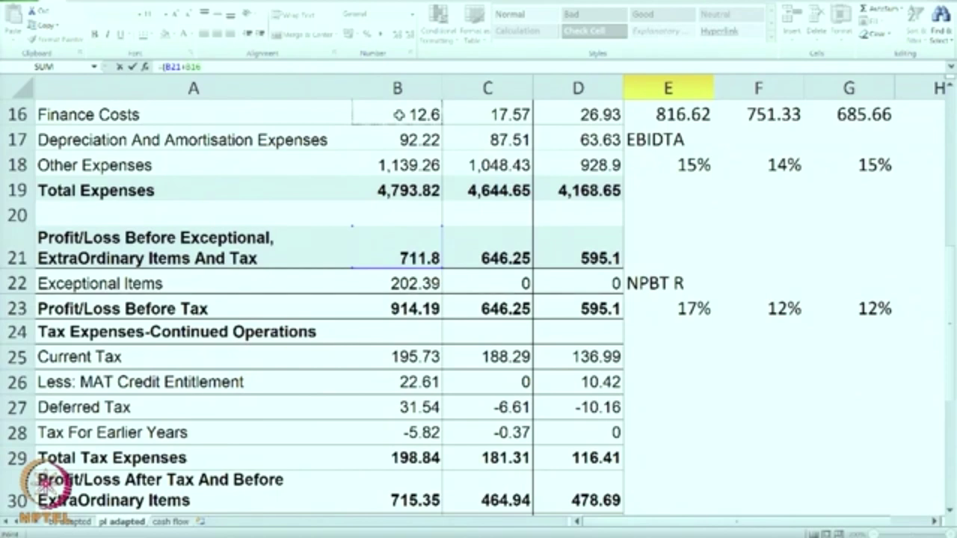
{"action": "type", "text": ")/"}
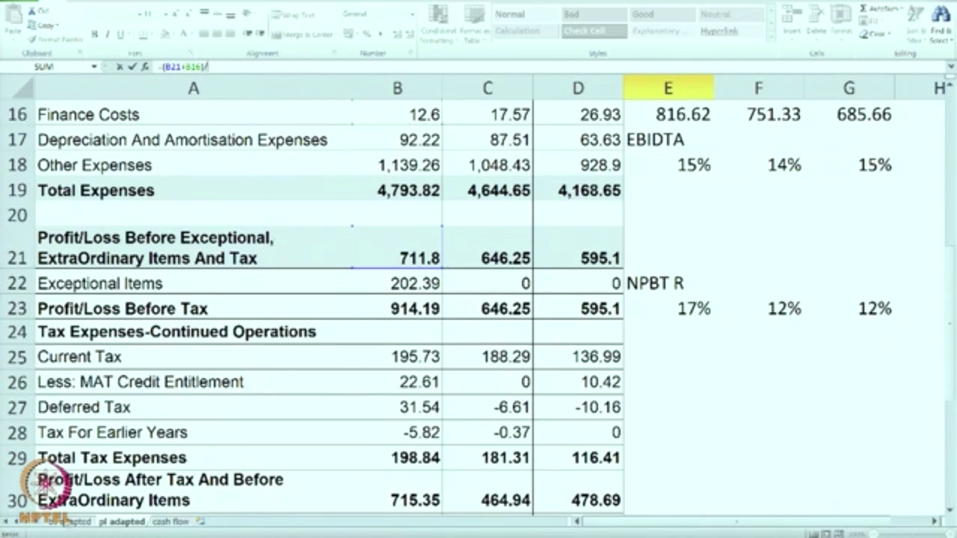
{"action": "left_click", "coordinate": [66, 523]}
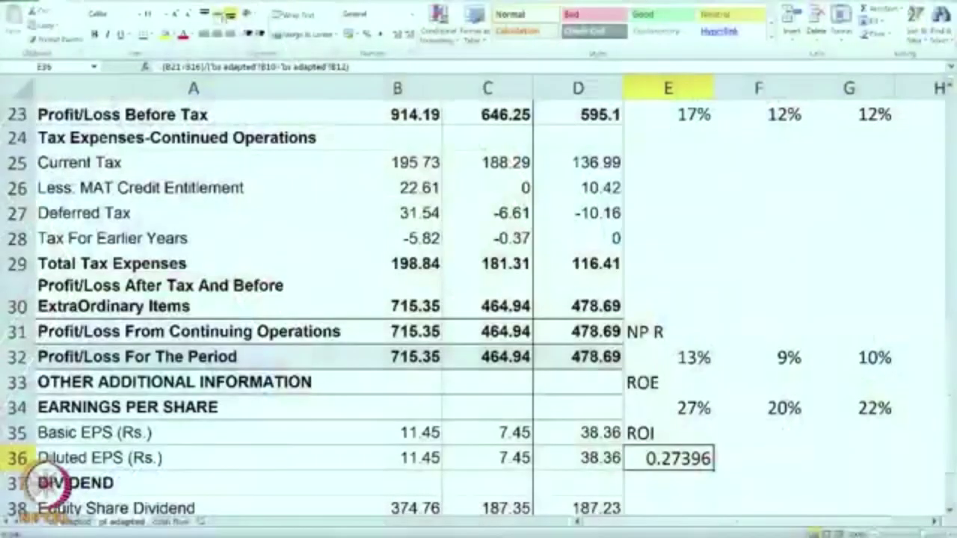
- Format the ROI in E36 as a percentage and fill the formula across to G36
{"action": "left_click", "coordinate": [367, 35]}
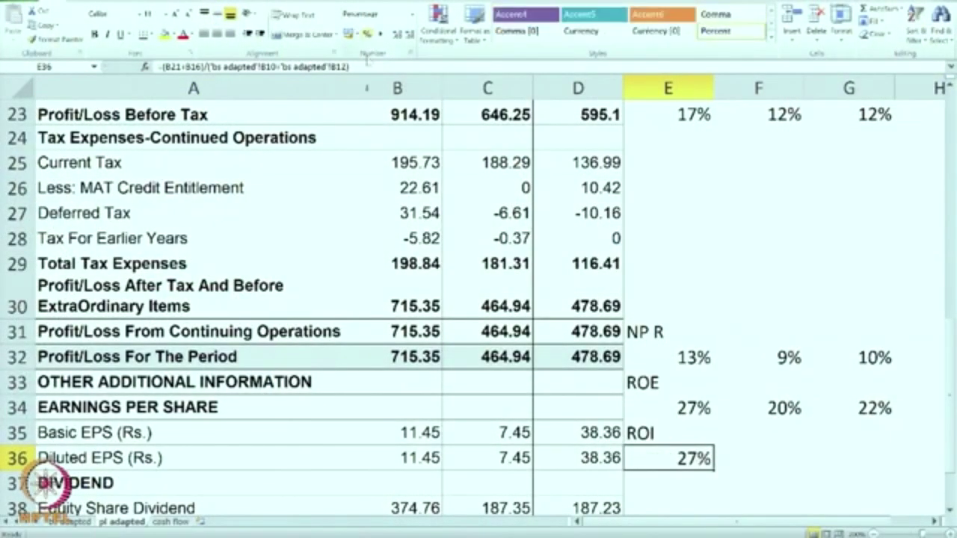
{"action": "left_click_drag", "start_coordinate": [715, 470], "coordinate": [867, 474]}
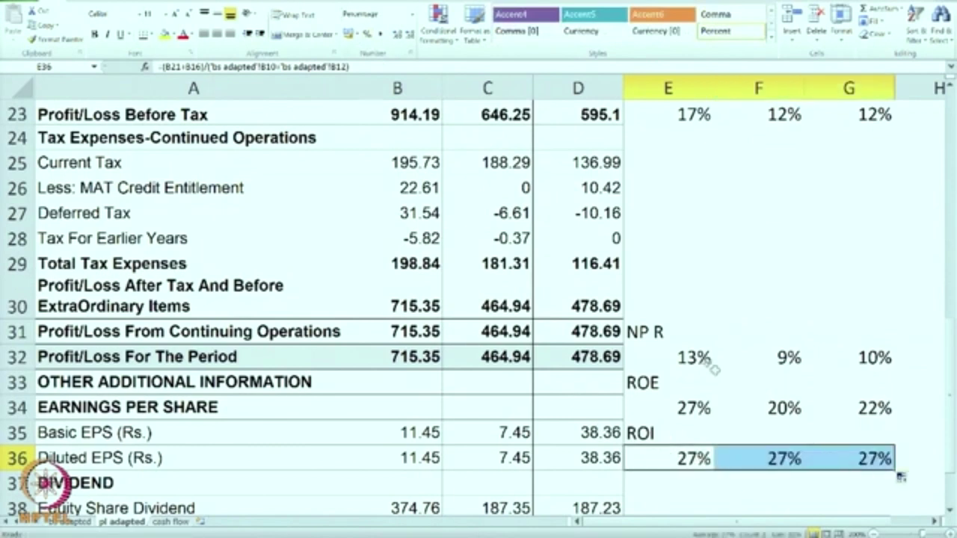
{"action": "left_click", "coordinate": [652, 326]}
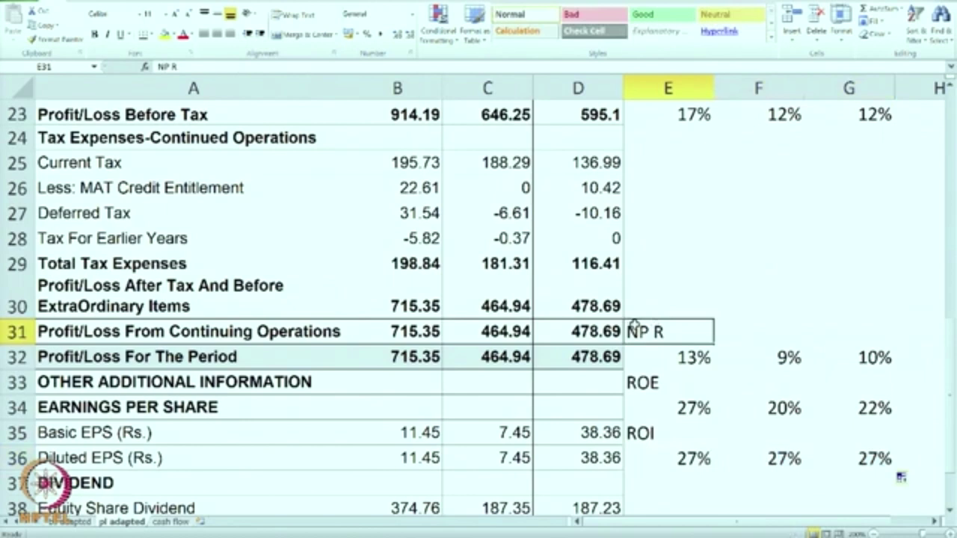
{"action": "left_click", "coordinate": [785, 458]}
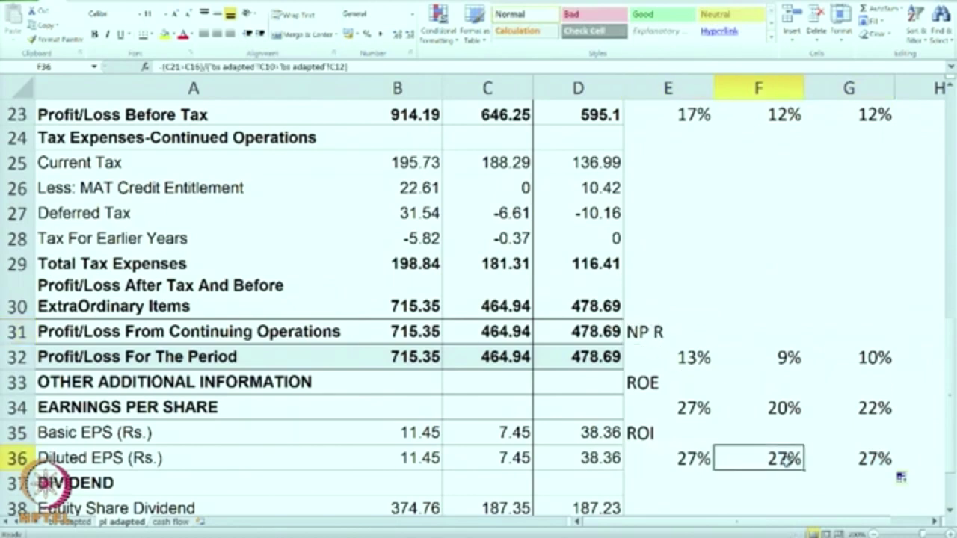
- Check the ROI cells E36 to G36 and fill the formula from G36 into H36
{"action": "left_click", "coordinate": [871, 465]}
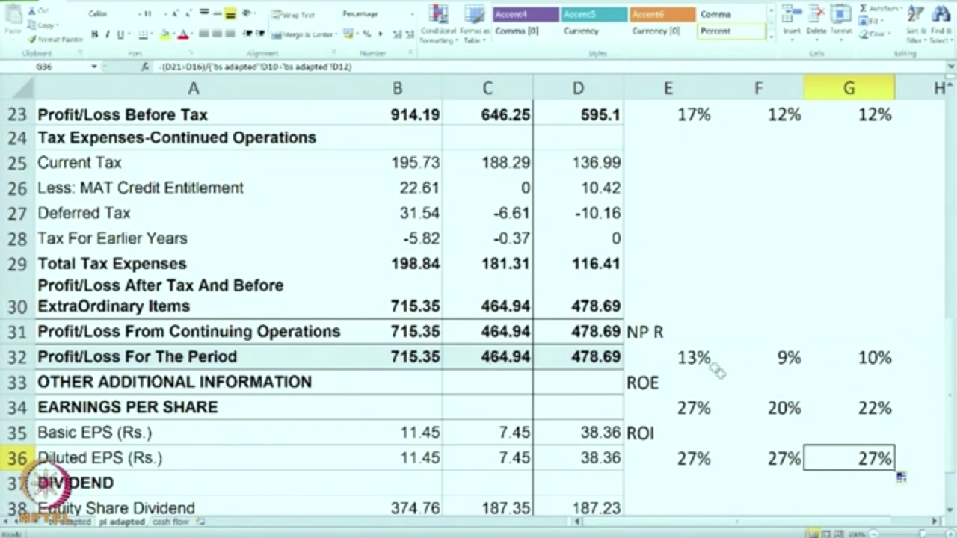
{"action": "left_click", "coordinate": [698, 460]}
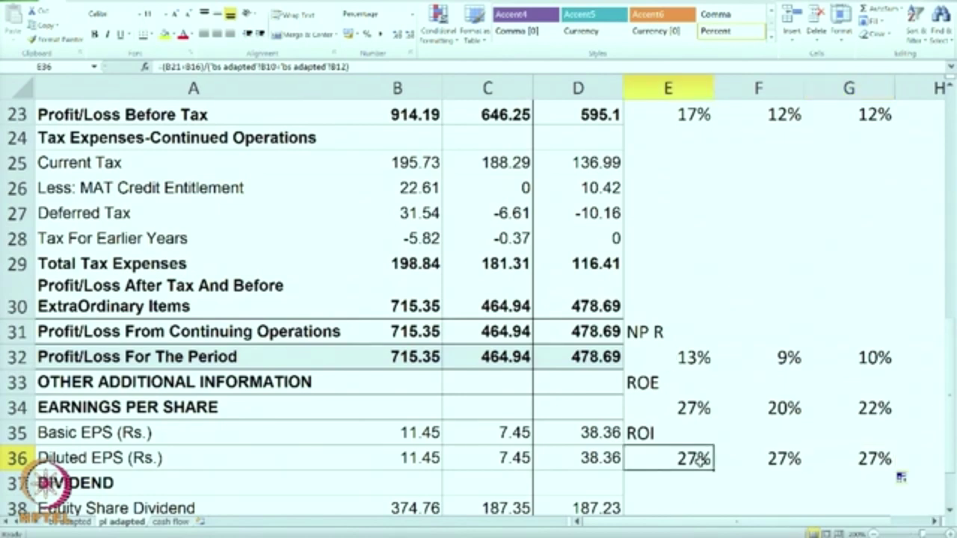
{"action": "left_click", "coordinate": [870, 460]}
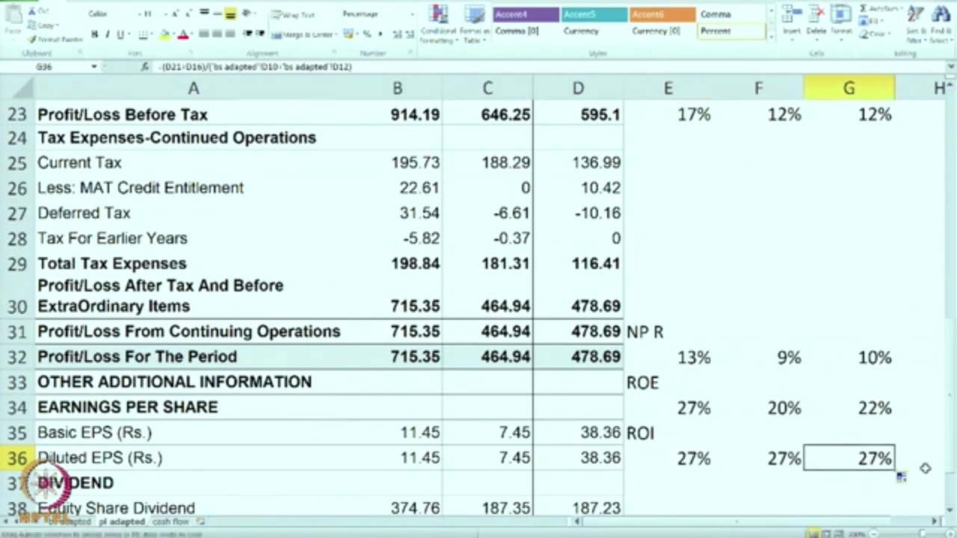
{"action": "left_click", "coordinate": [933, 522]}
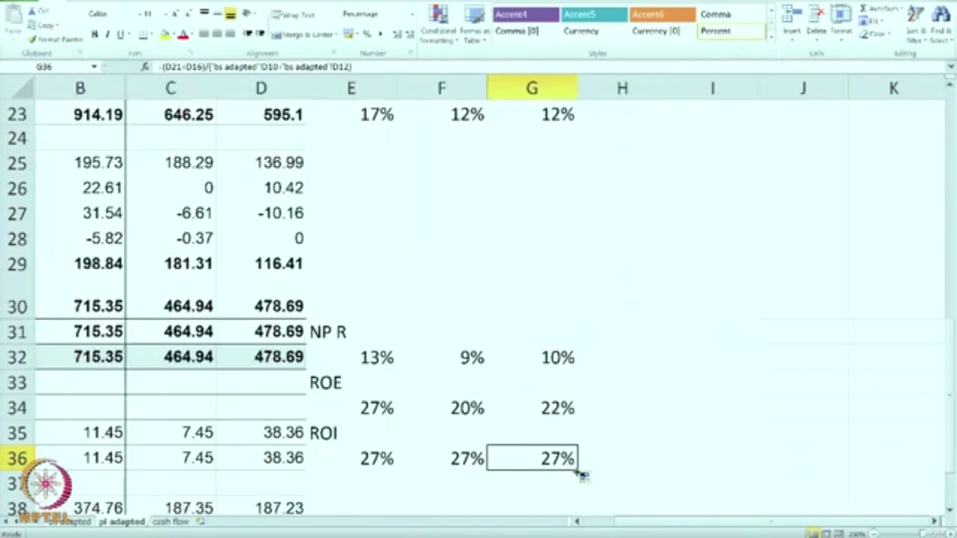
{"action": "left_click_drag", "start_coordinate": [579, 469], "coordinate": [637, 472]}
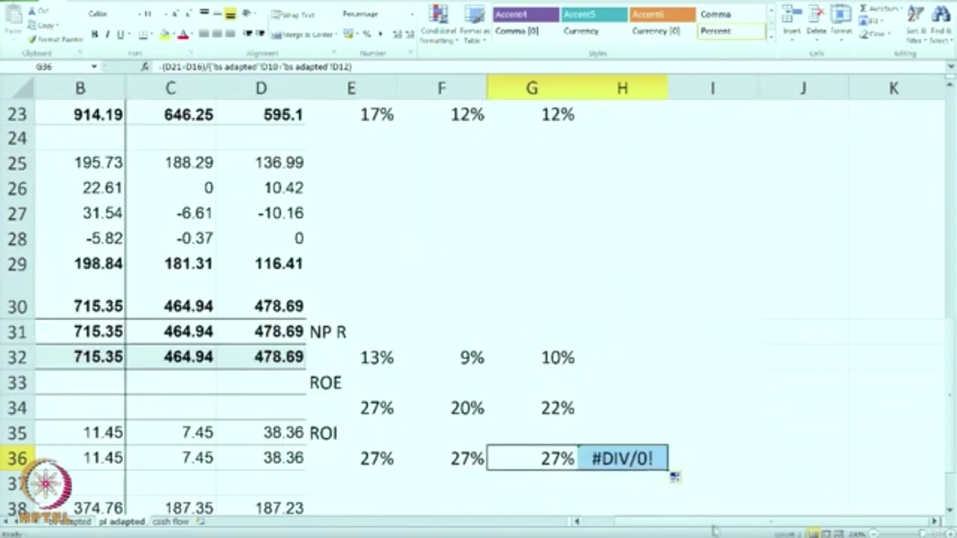
{"action": "left_click", "coordinate": [574, 522]}
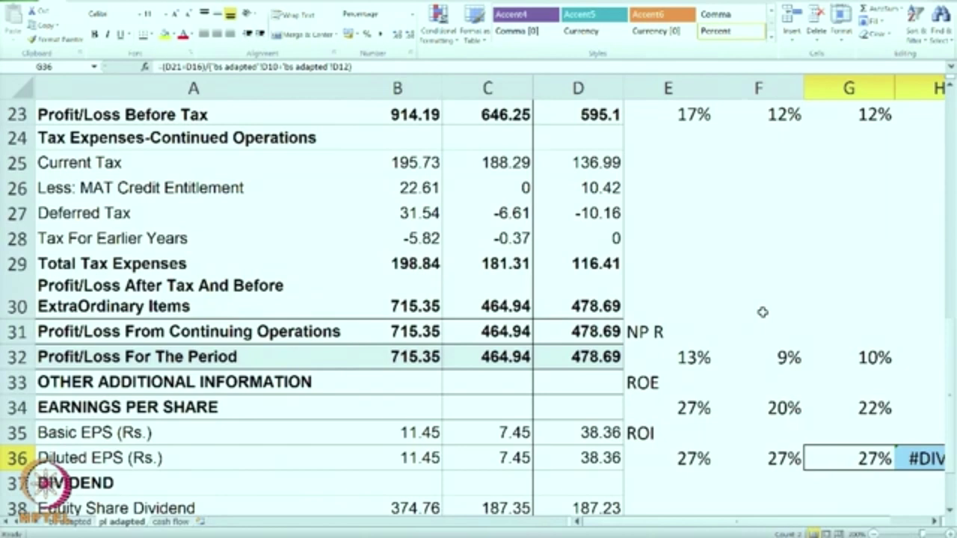
- Examine the Fixed Assets row on the 'bs adapted' sheet and return to the 'pl adapted' sheet
{"action": "scroll", "coordinate": [763, 311], "scroll_direction": "up", "scroll_amount": 2}
{"action": "scroll", "coordinate": [763, 312], "scroll_direction": "down", "scroll_amount": 2}
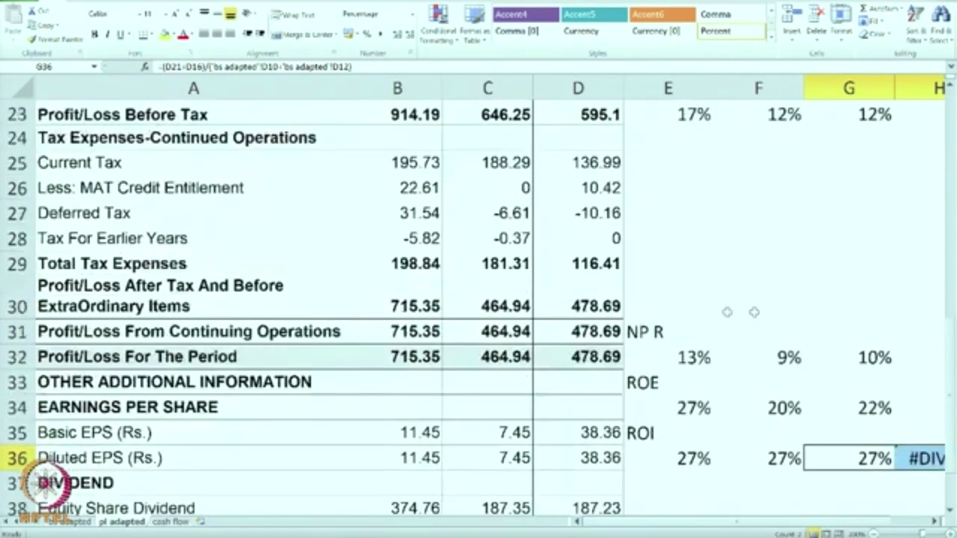
{"action": "left_click", "coordinate": [60, 522]}
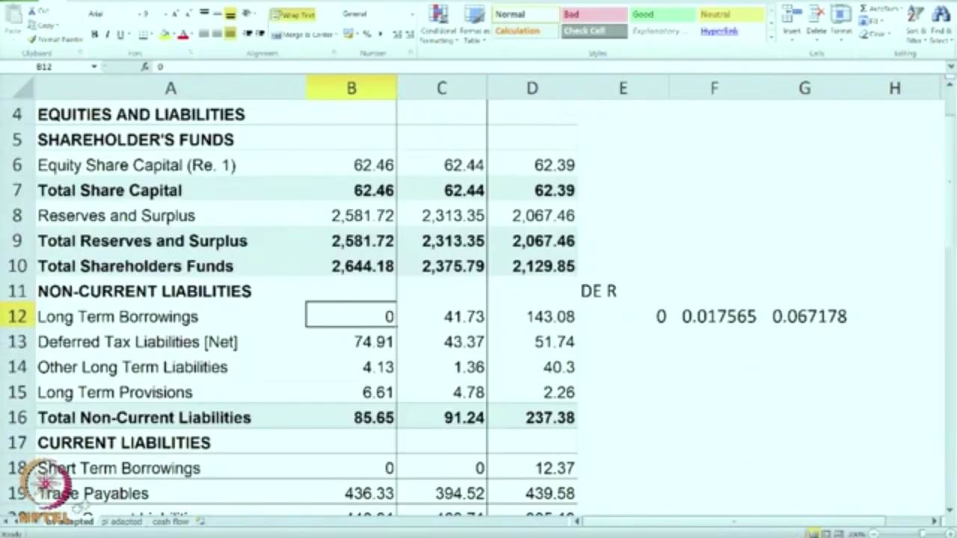
{"action": "scroll", "coordinate": [515, 303], "scroll_direction": "down", "scroll_amount": 5}
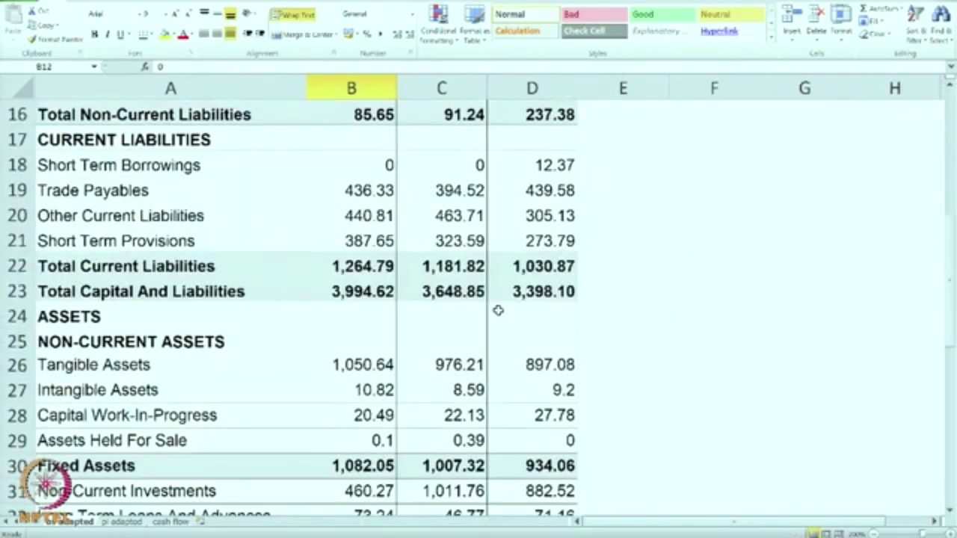
{"action": "scroll", "coordinate": [497, 310], "scroll_direction": "down", "scroll_amount": 1}
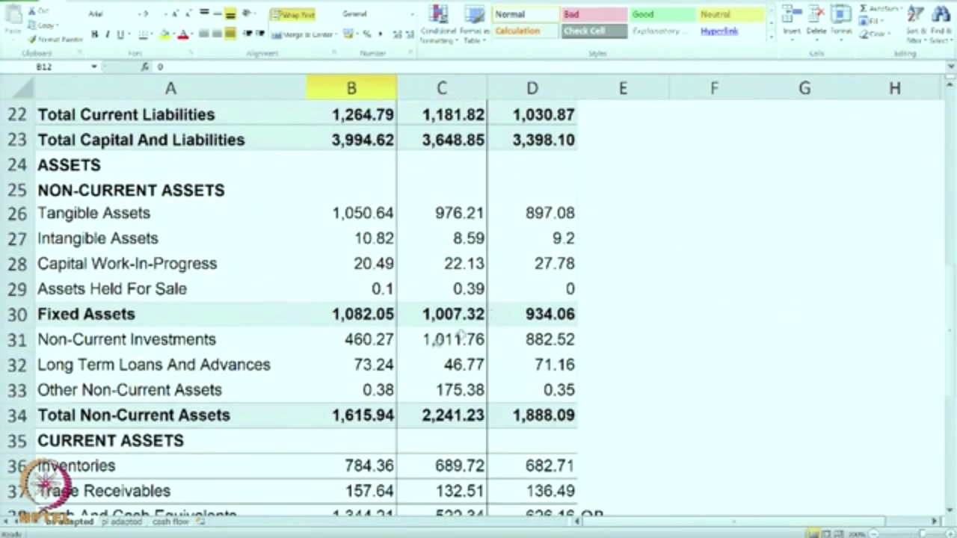
{"action": "left_click", "coordinate": [598, 315]}
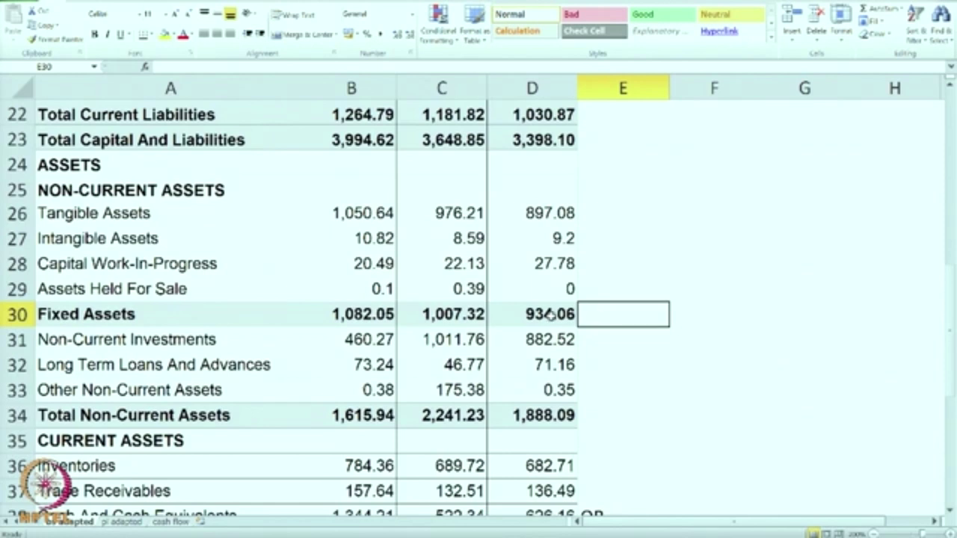
{"action": "left_click", "coordinate": [134, 522]}
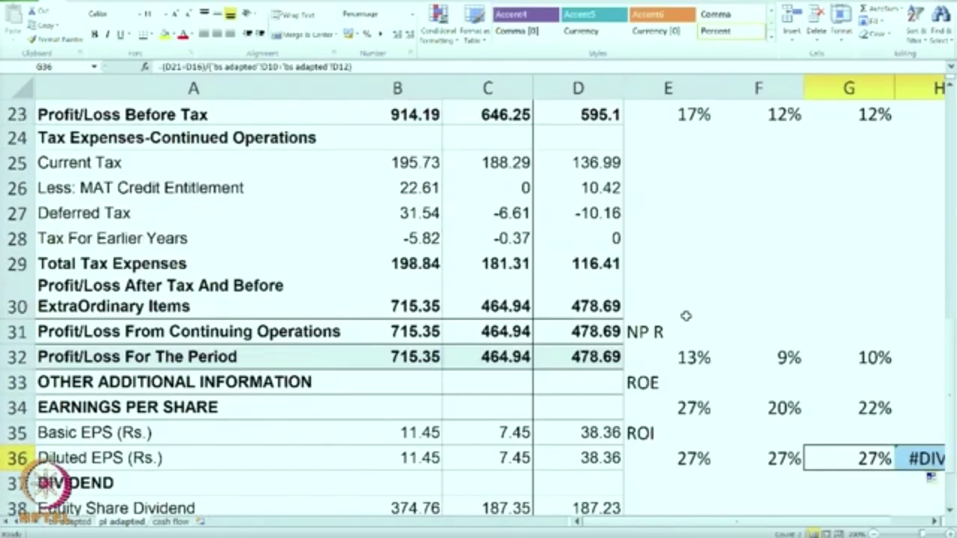
- Label cell E8 as FA T, beside Total Operating Revenues on the profit and loss sheet
{"action": "scroll", "coordinate": [685, 316], "scroll_direction": "up", "scroll_amount": 4}
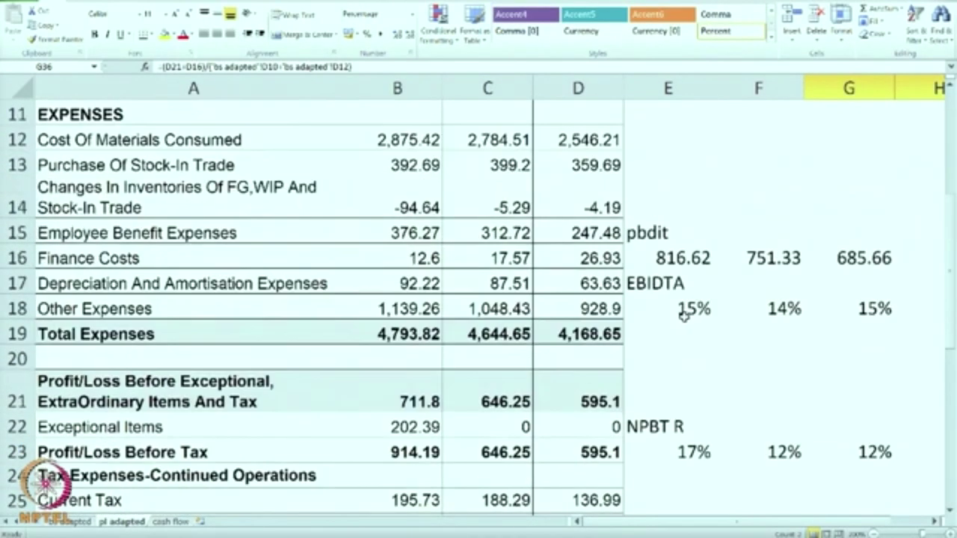
{"action": "scroll", "coordinate": [683, 316], "scroll_direction": "up", "scroll_amount": 4}
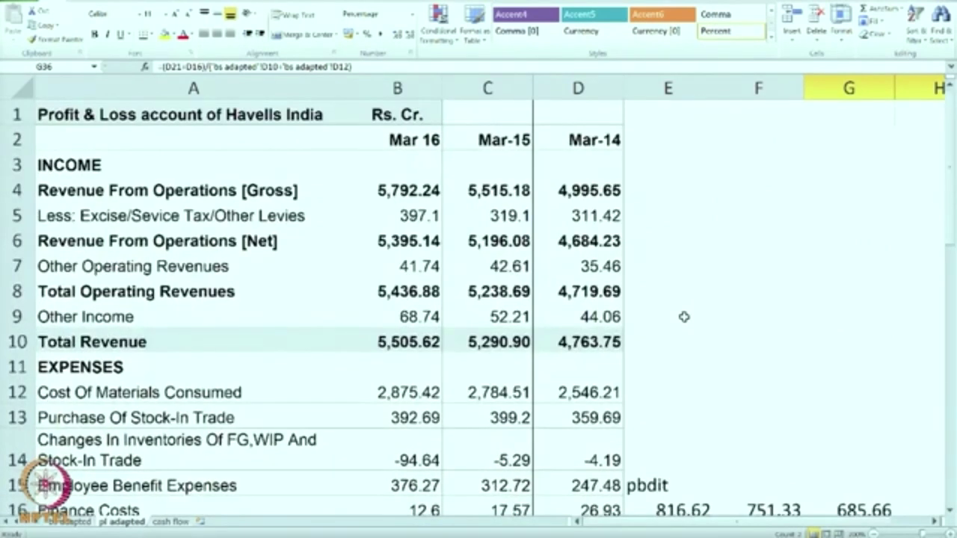
{"action": "left_click", "coordinate": [656, 291]}
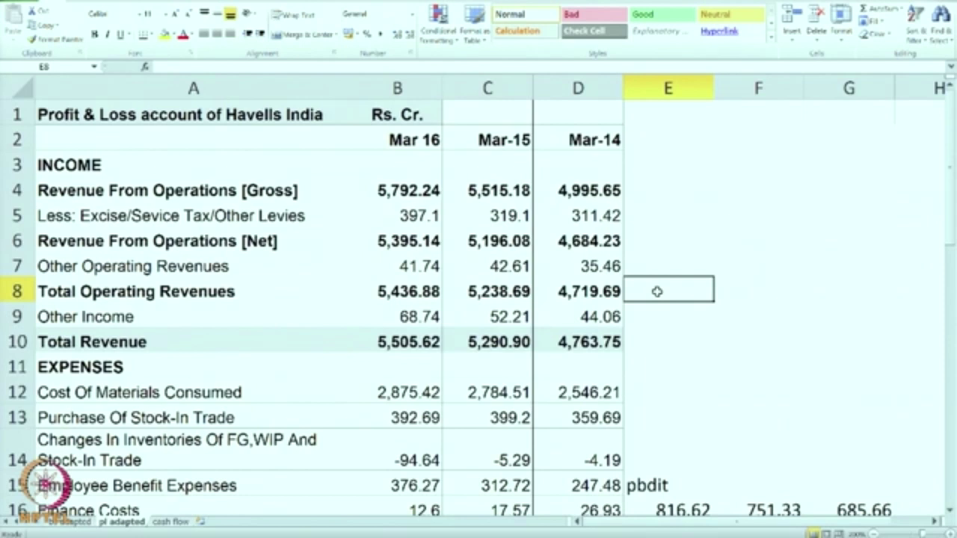
{"action": "type", "text": "FA"}
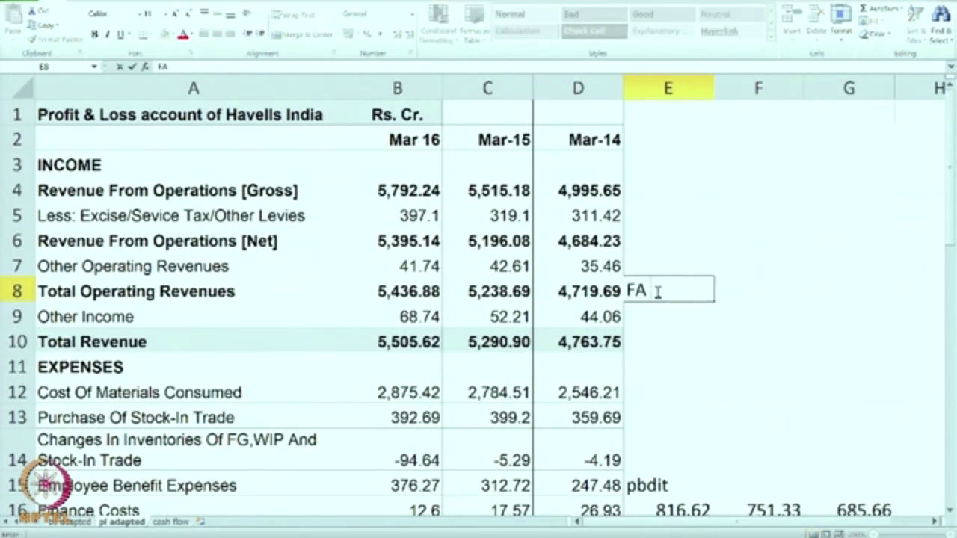
{"action": "type", "text": " T"}
{"action": "key", "text": "Return"}
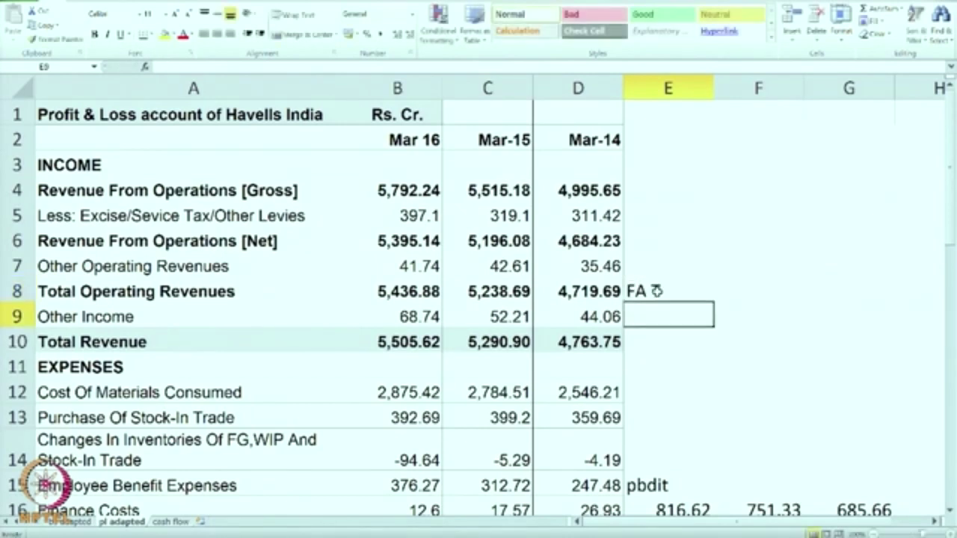
- Calculate the fixed asset turnover in E9 with the formula =B8/'bs adapted'!B30
{"action": "type", "text": "="}
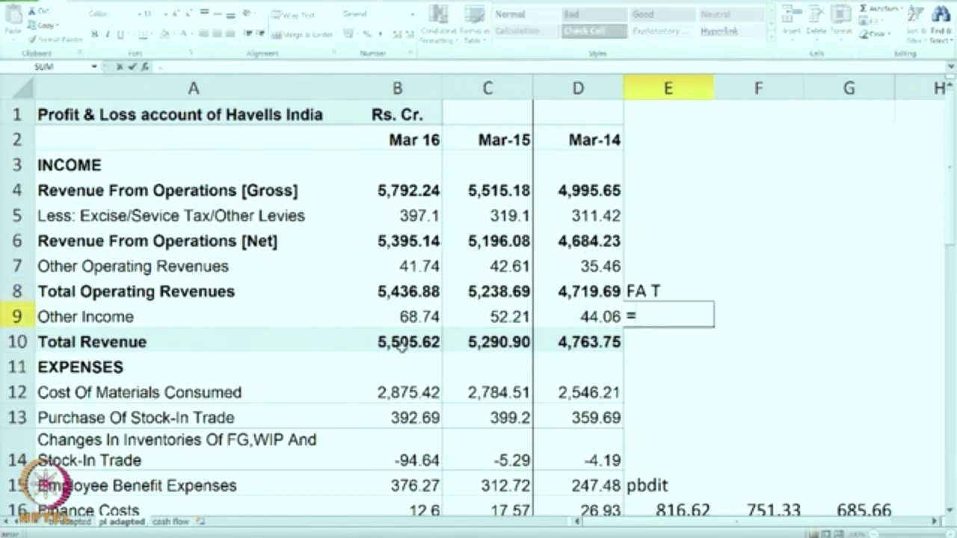
{"action": "left_click", "coordinate": [405, 293]}
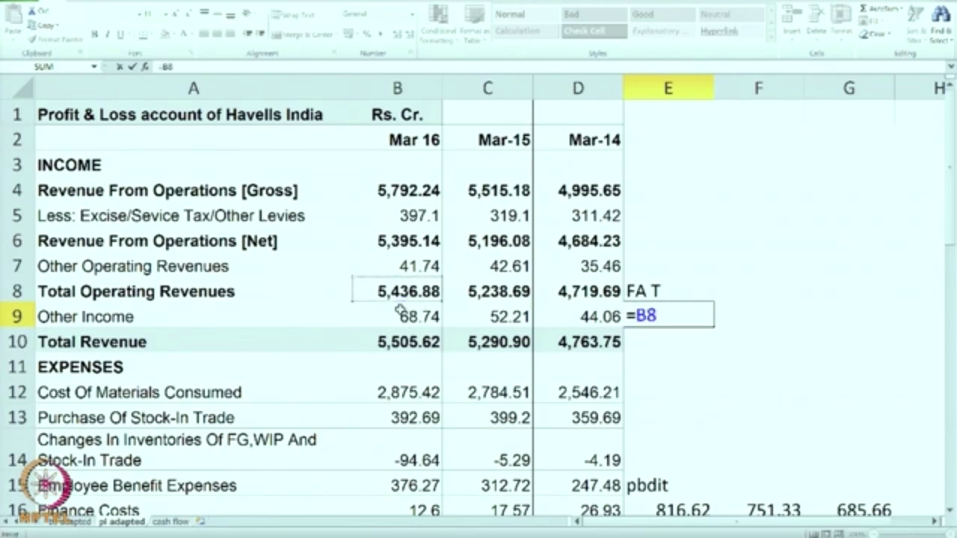
{"action": "type", "text": "/"}
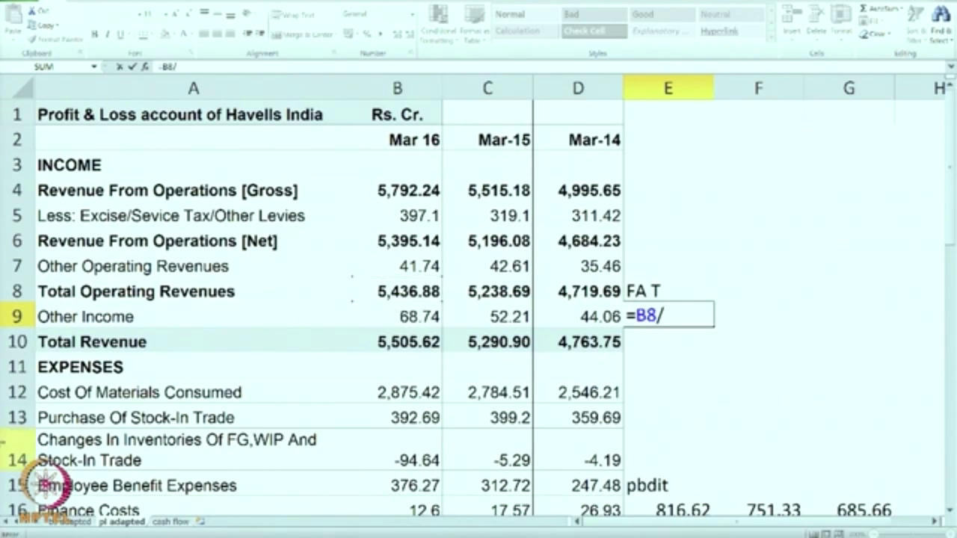
{"action": "left_click", "coordinate": [73, 522]}
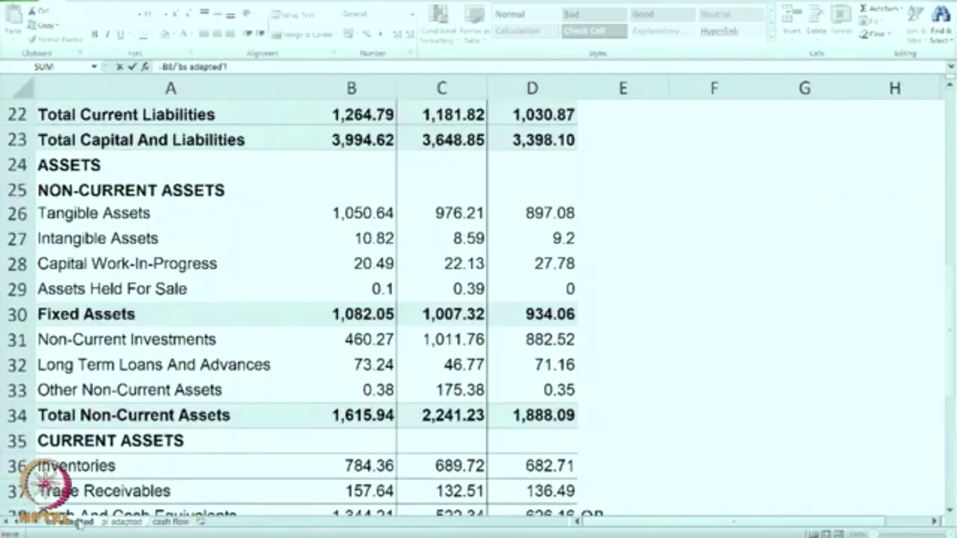
{"action": "scroll", "coordinate": [256, 368], "scroll_direction": "up", "scroll_amount": 1}
{"action": "scroll", "coordinate": [257, 369], "scroll_direction": "down", "scroll_amount": 1}
{"action": "left_click", "coordinate": [336, 314]}
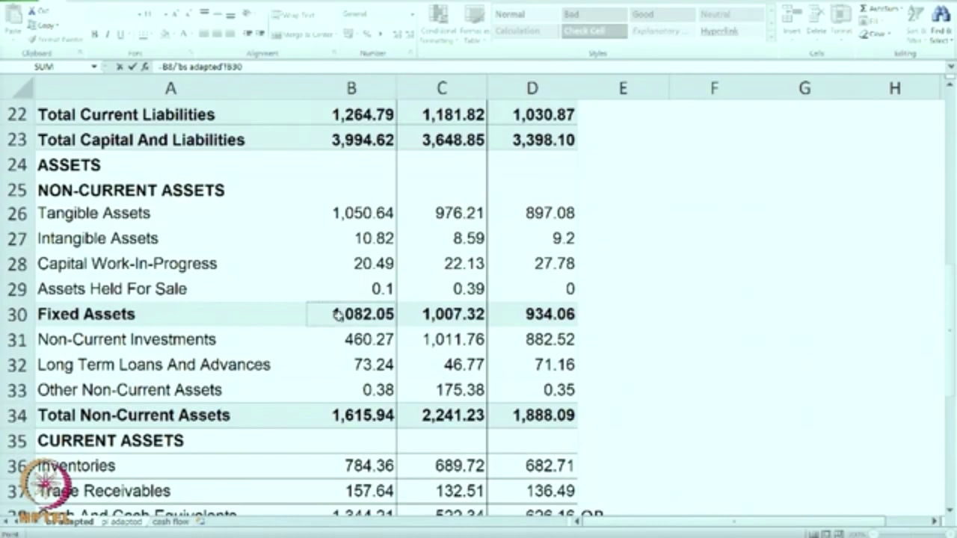
{"action": "key", "text": "Return"}
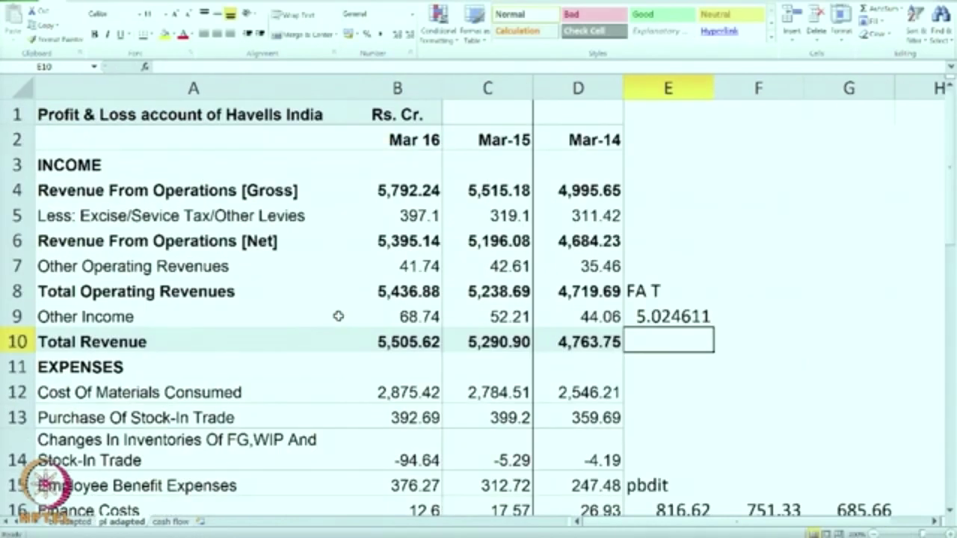
- Format the fixed asset turnover in E9 to show two decimal places
{"action": "left_click", "coordinate": [659, 318]}
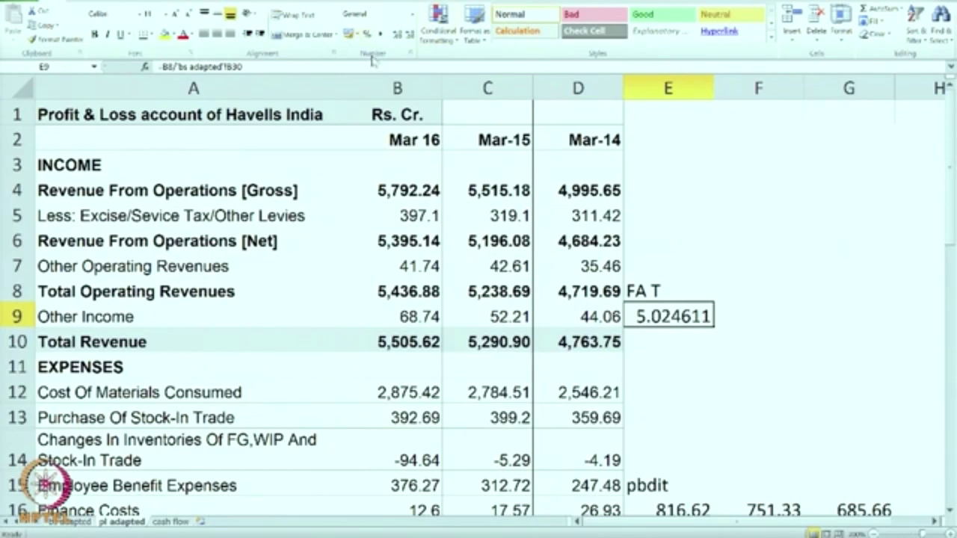
{"action": "left_click", "coordinate": [397, 34]}
{"action": "left_click", "coordinate": [408, 35]}
{"action": "left_click", "coordinate": [408, 35]}
{"action": "left_click", "coordinate": [408, 35]}
{"action": "left_click", "coordinate": [409, 35]}
{"action": "left_click", "coordinate": [408, 35]}
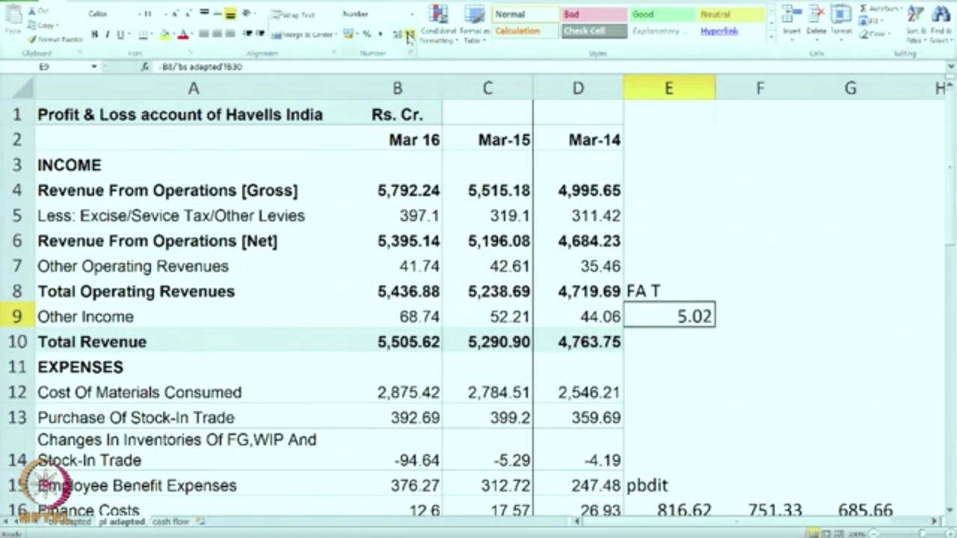
- Fill the E9 formula across to G9 and check the Total Operating Revenues of the three years in row 8
{"action": "left_click_drag", "start_coordinate": [715, 321], "coordinate": [857, 328]}
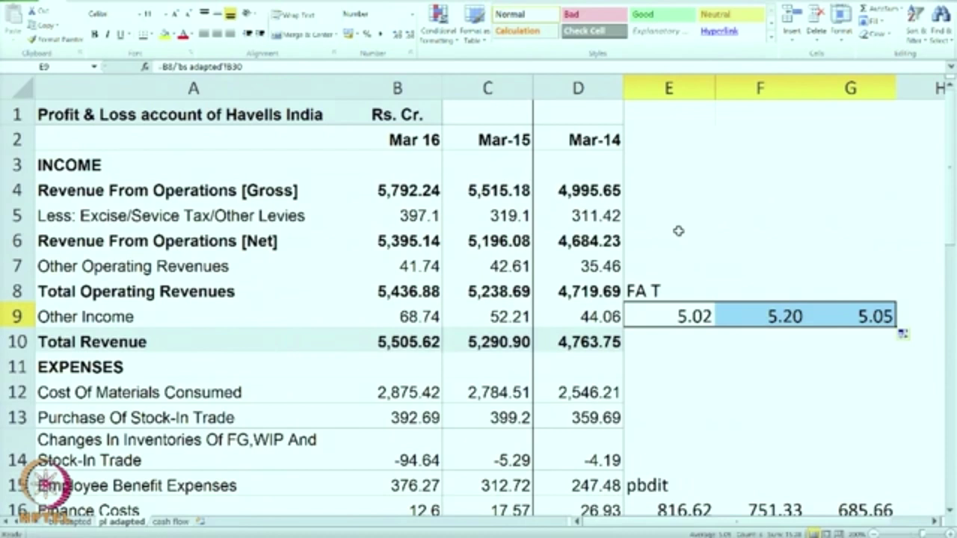
{"action": "left_click", "coordinate": [580, 289]}
{"action": "left_click", "coordinate": [486, 290]}
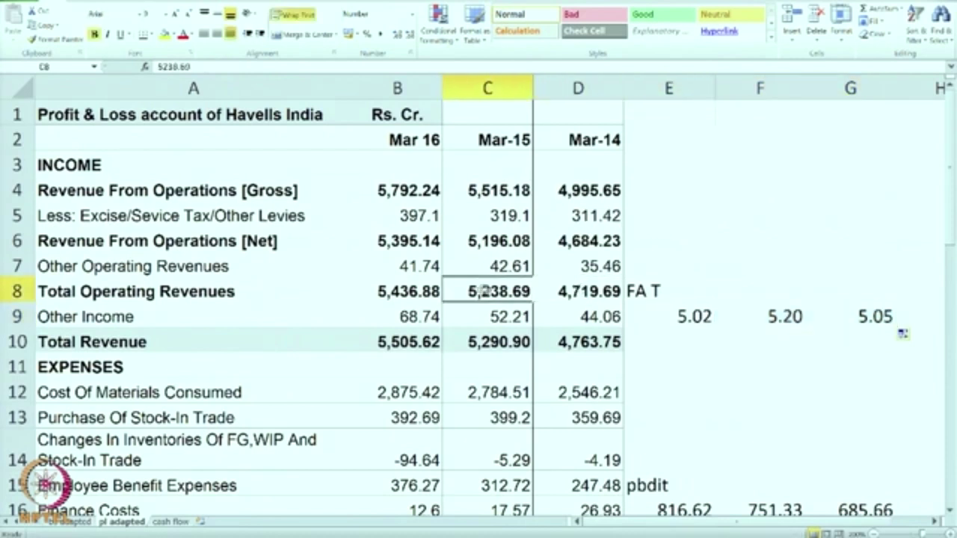
{"action": "left_click", "coordinate": [399, 290]}
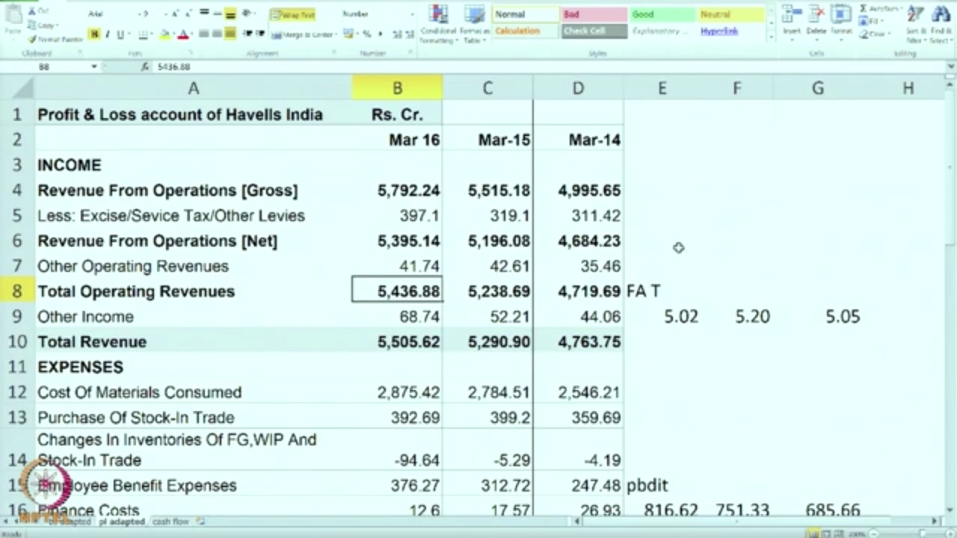
- Label cell E3 as TA T, beside the INCOME heading
{"action": "left_click", "coordinate": [641, 163]}
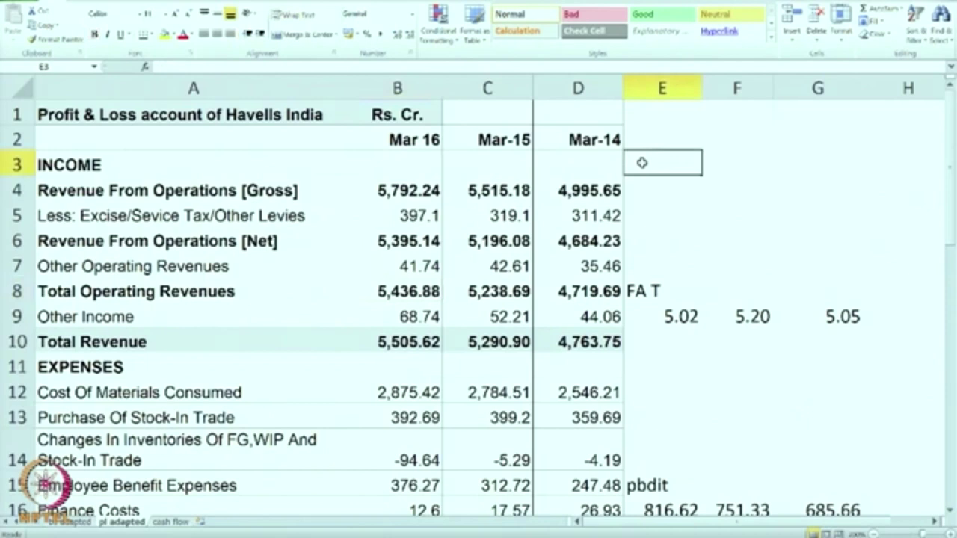
{"action": "type", "text": "TA"}
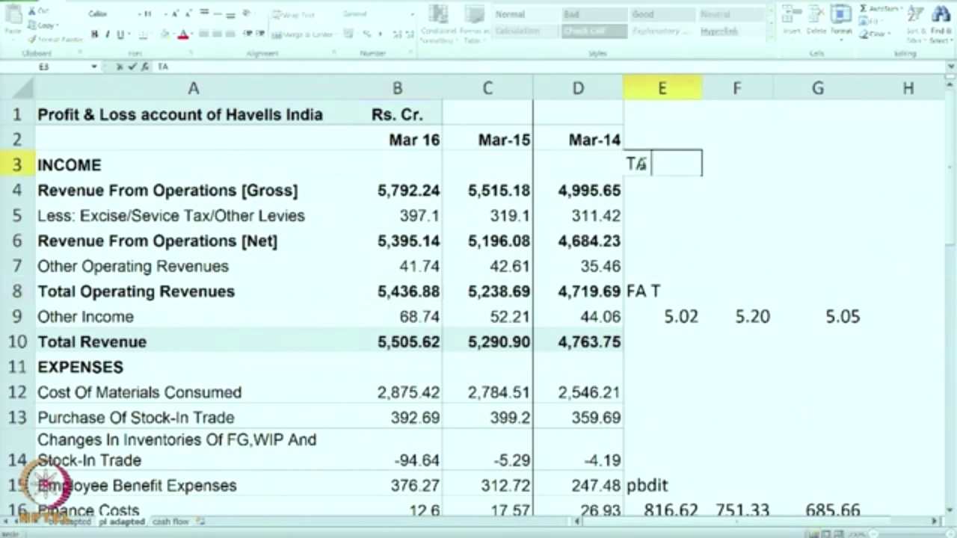
{"action": "type", "text": " T"}
{"action": "left_click", "coordinate": [653, 188]}
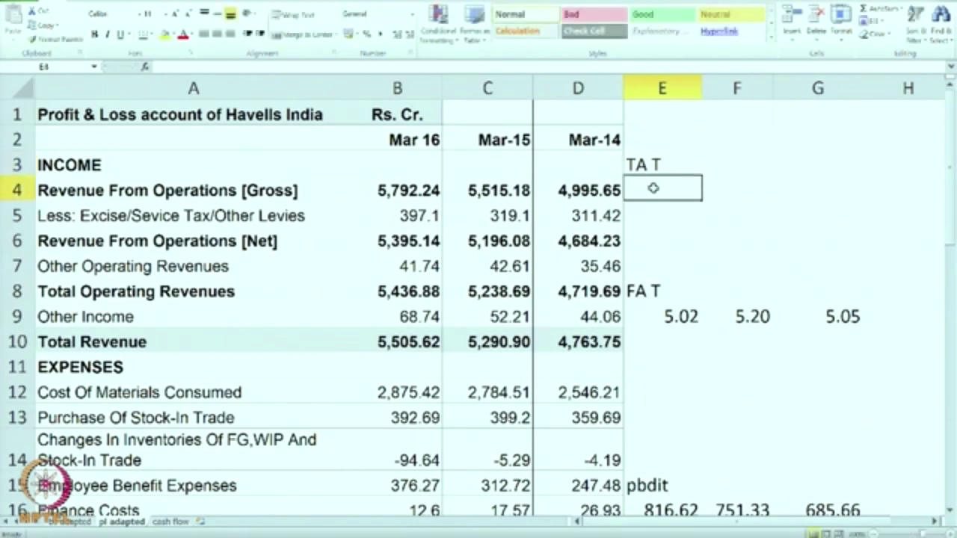
- Calculate the total asset turnover in E4 with the formula =B10/'bs adapted'!B42
{"action": "type", "text": "="}
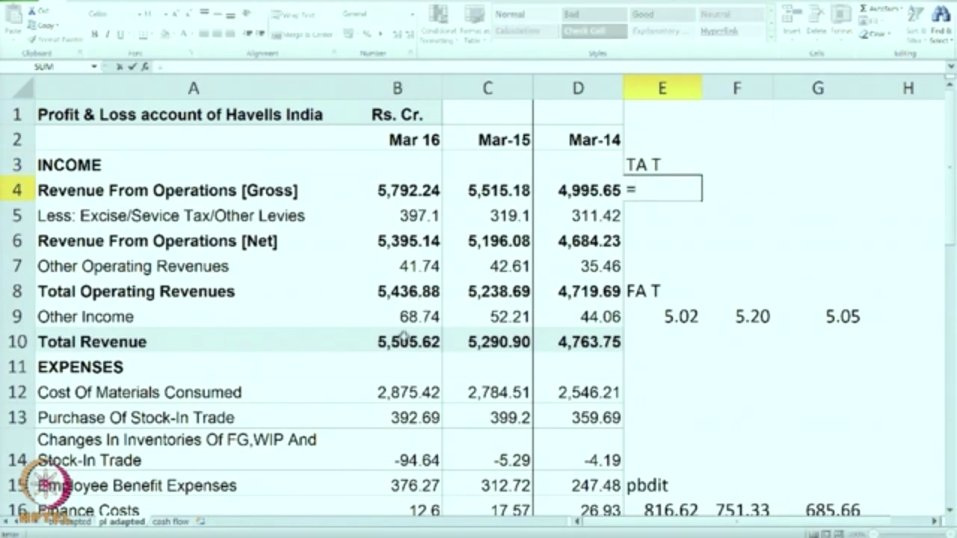
{"action": "left_click", "coordinate": [403, 340]}
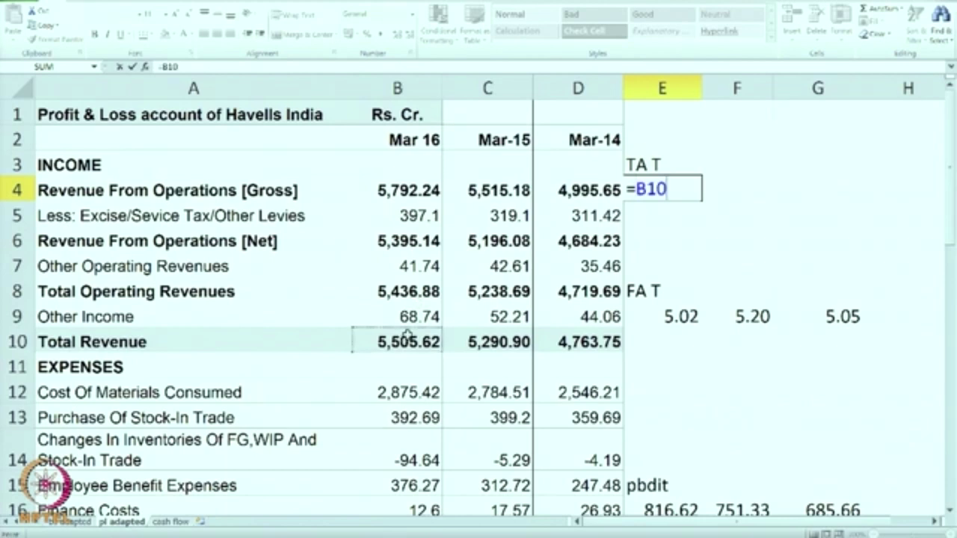
{"action": "type", "text": "/"}
{"action": "left_click", "coordinate": [62, 523]}
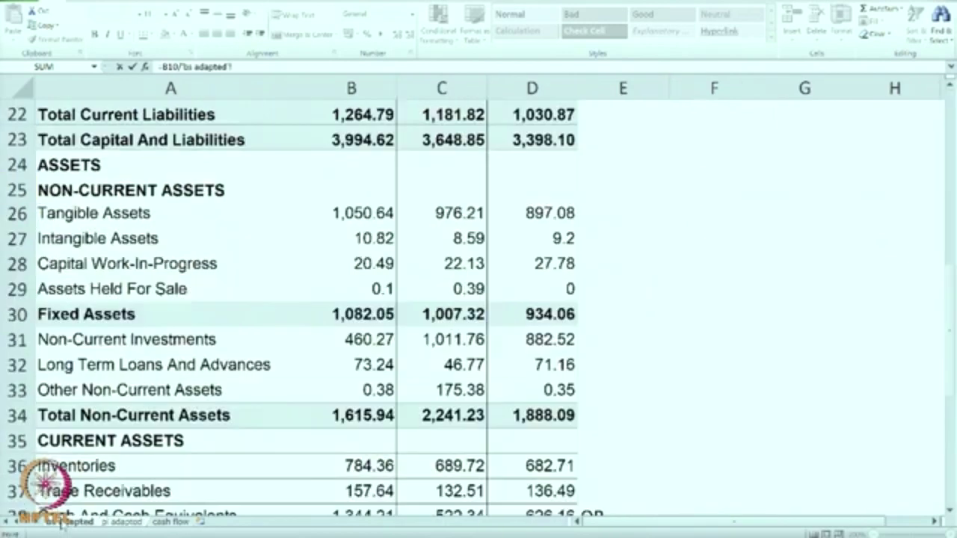
{"action": "scroll", "coordinate": [354, 381], "scroll_direction": "down", "scroll_amount": 3}
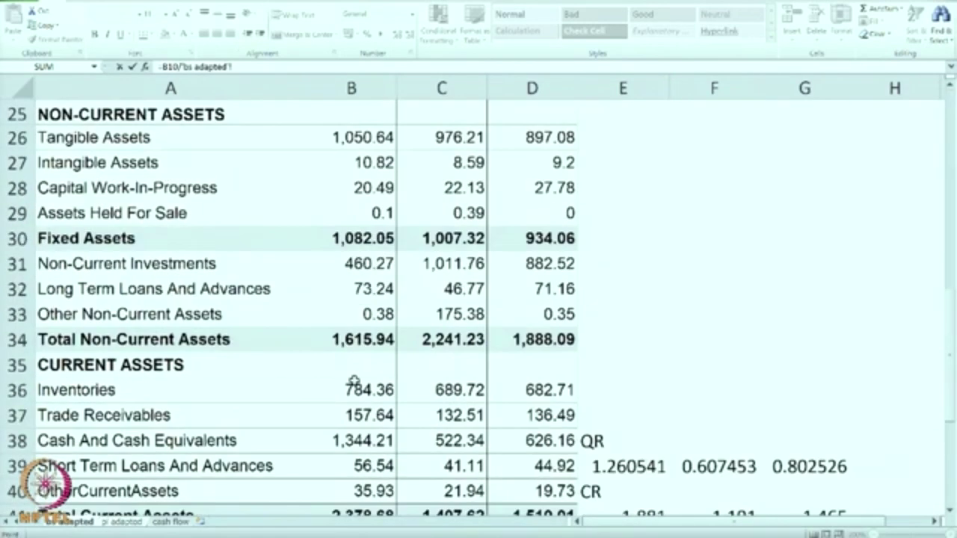
{"action": "left_click", "coordinate": [364, 390]}
{"action": "key", "text": "Return"}
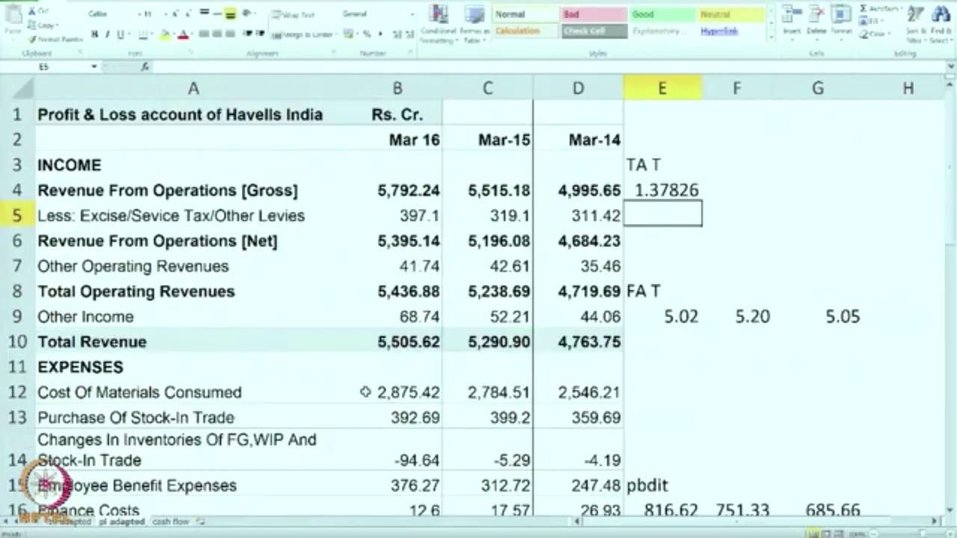
- Fill the E4 formula across to G4 and review the total asset turnover alongside the fixed asset turnover
{"action": "left_click", "coordinate": [645, 196]}
{"action": "left_click_drag", "start_coordinate": [680, 207], "coordinate": [829, 199]}
{"action": "left_click", "coordinate": [764, 257]}
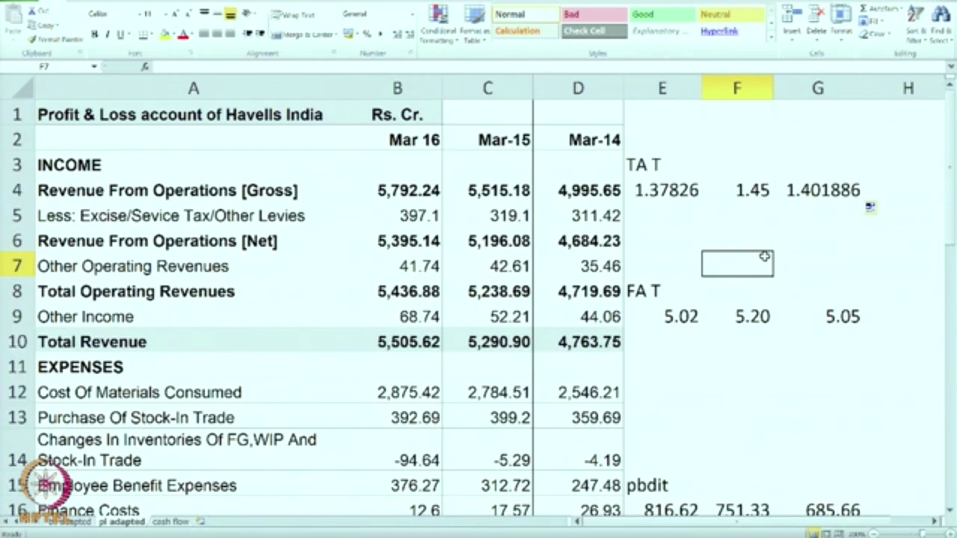
{"action": "left_click", "coordinate": [640, 291]}
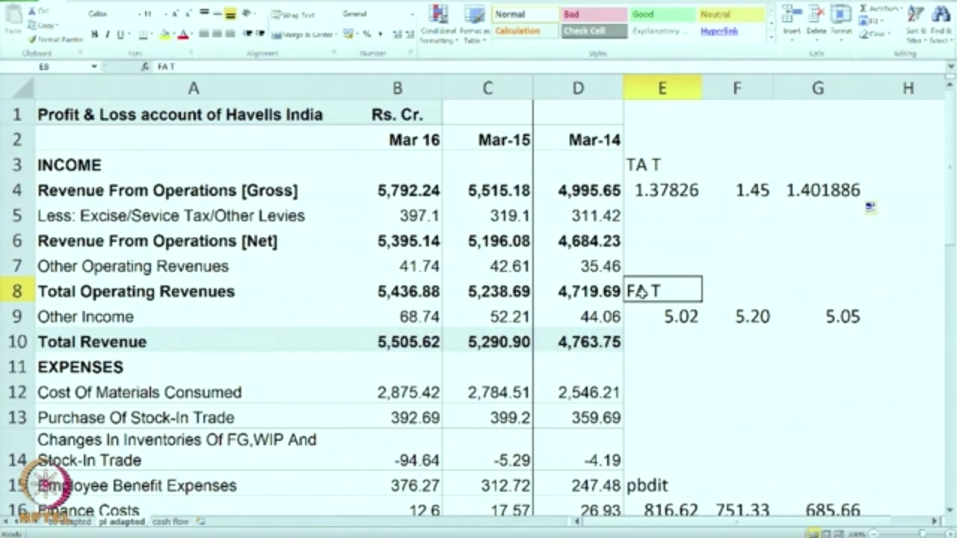
{"action": "left_click", "coordinate": [689, 190]}
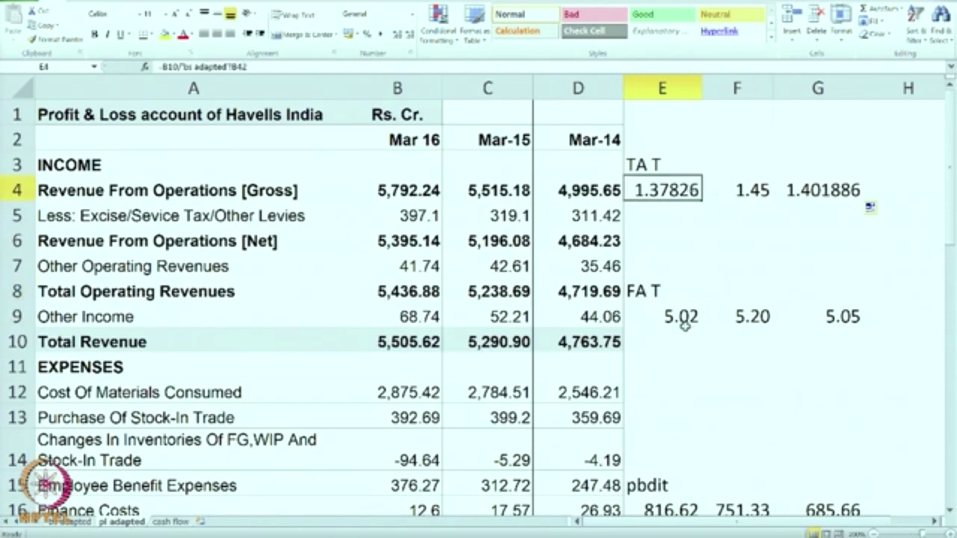
{"action": "left_click", "coordinate": [819, 191]}
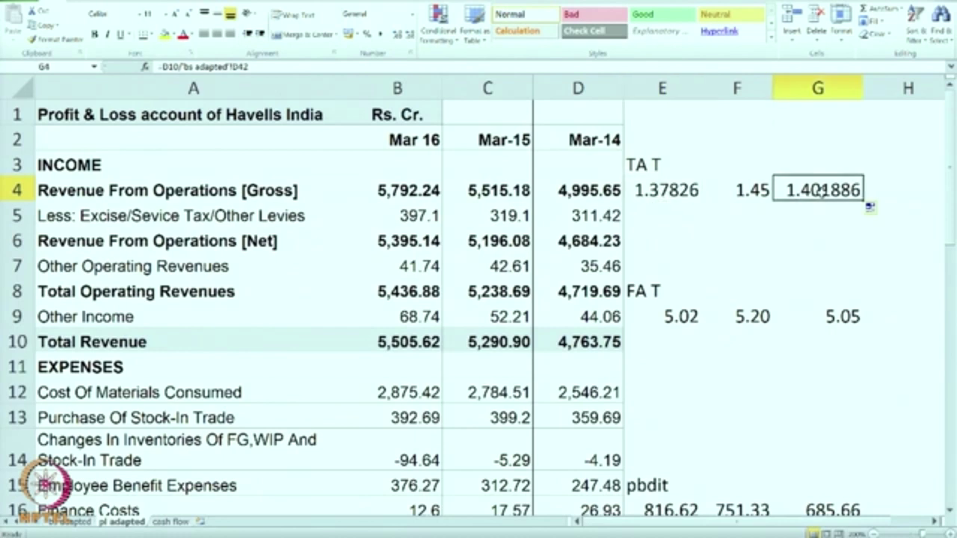
{"action": "left_click", "coordinate": [661, 236]}
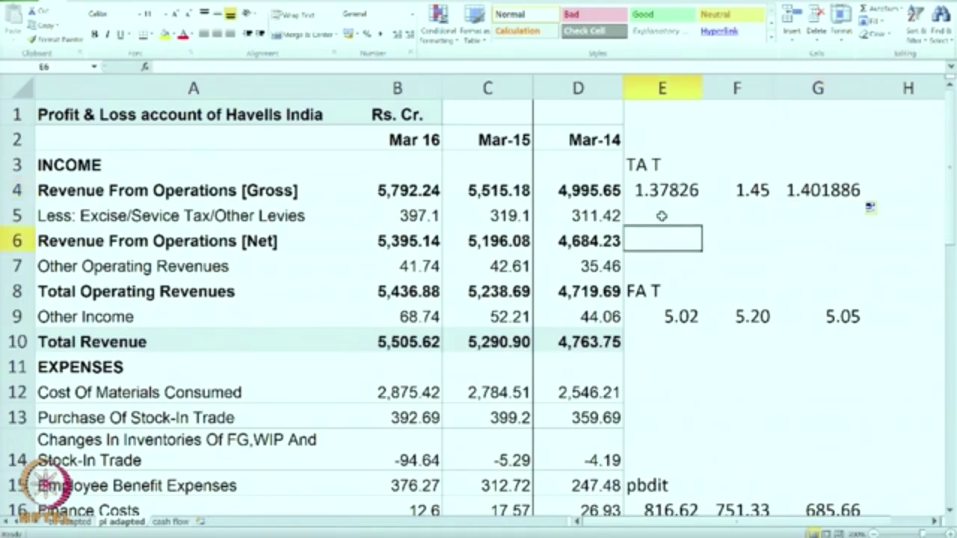
- Label cell E10 as I T, beside the Total Revenue row
{"action": "left_click", "coordinate": [662, 339]}
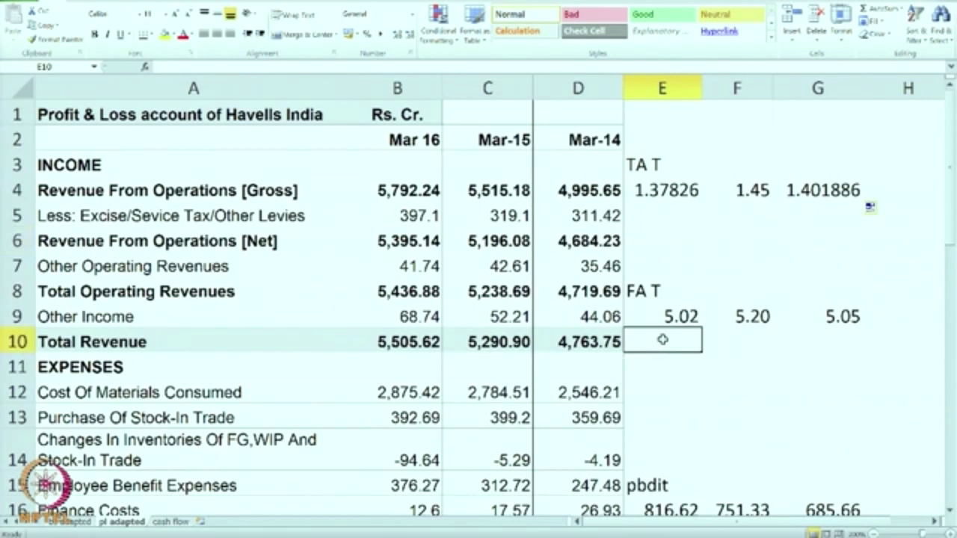
{"action": "double_click", "coordinate": [662, 339]}
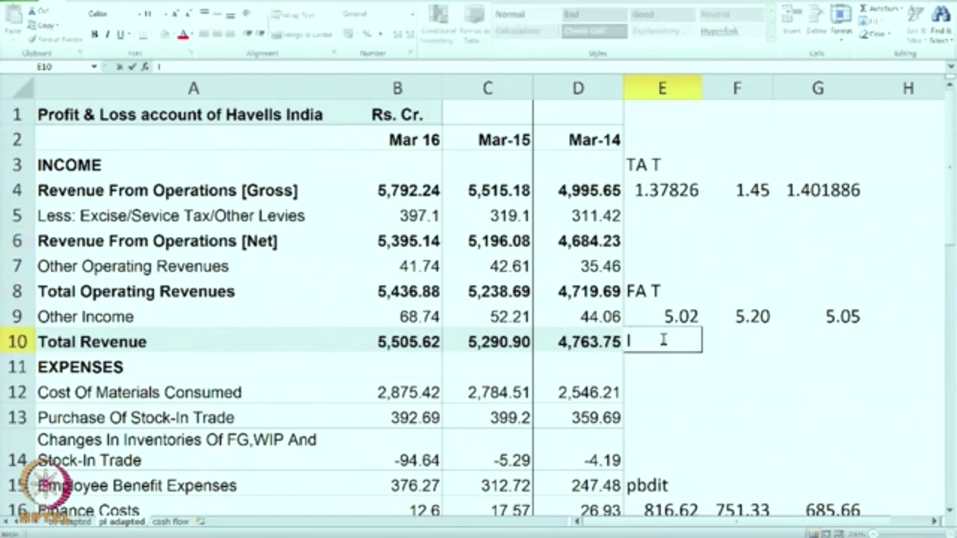
{"action": "type", "text": "I T"}
{"action": "left_click", "coordinate": [663, 364]}
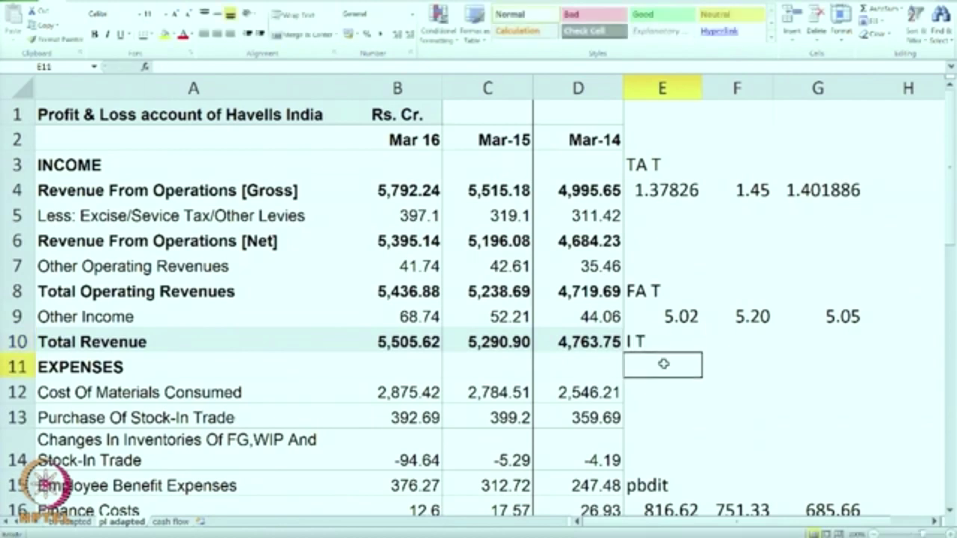
- Calculate the inventory turnover in E11 with the formula =B8/'bs adapted'!B36
{"action": "type", "text": "="}
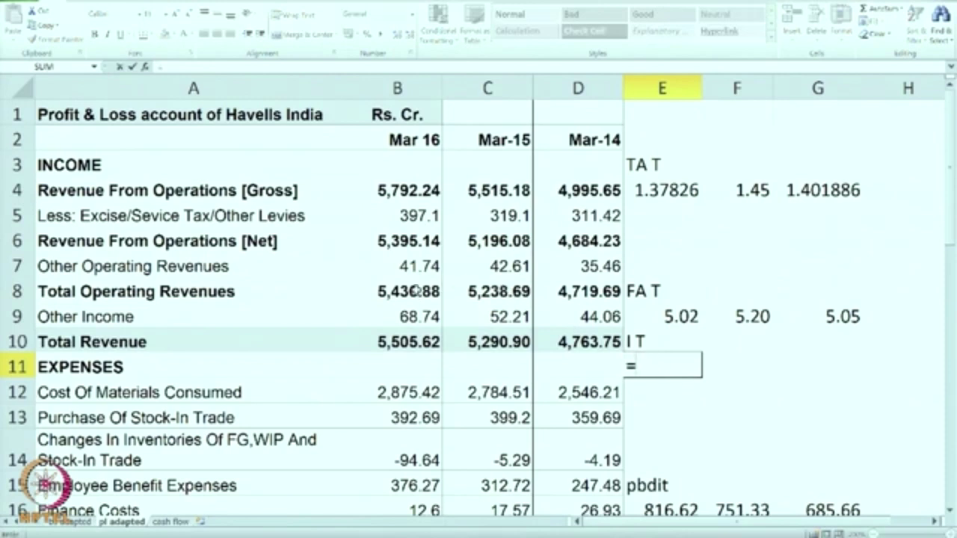
{"action": "left_click", "coordinate": [416, 290]}
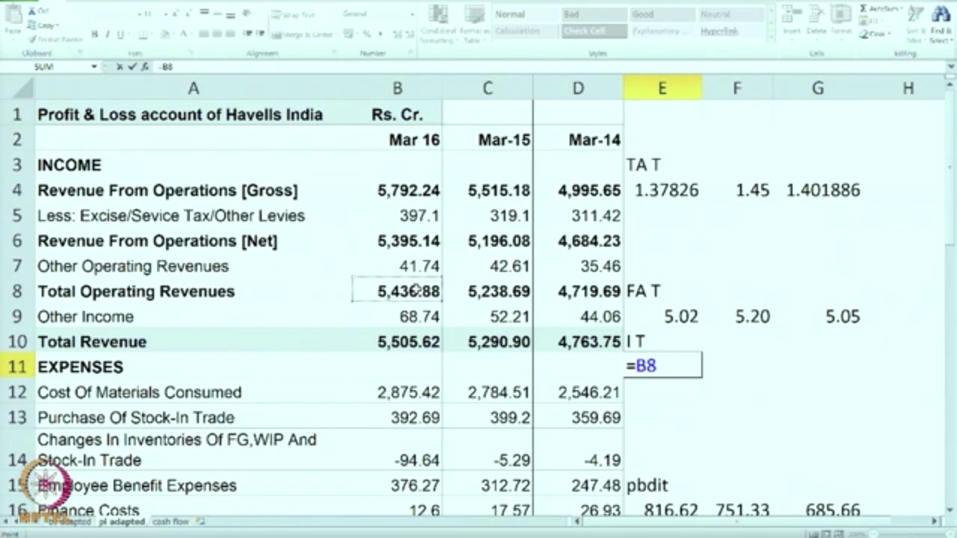
{"action": "type", "text": "/"}
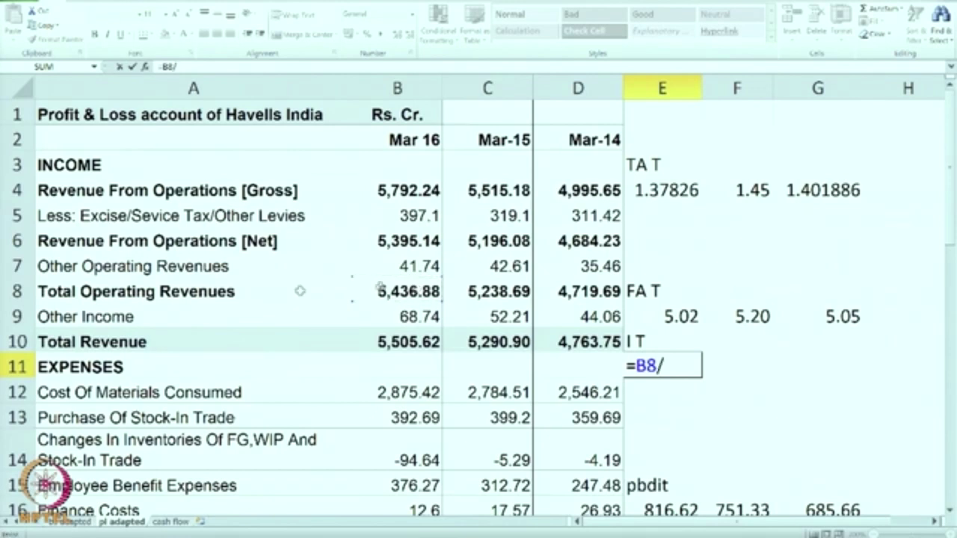
{"action": "left_click", "coordinate": [69, 522]}
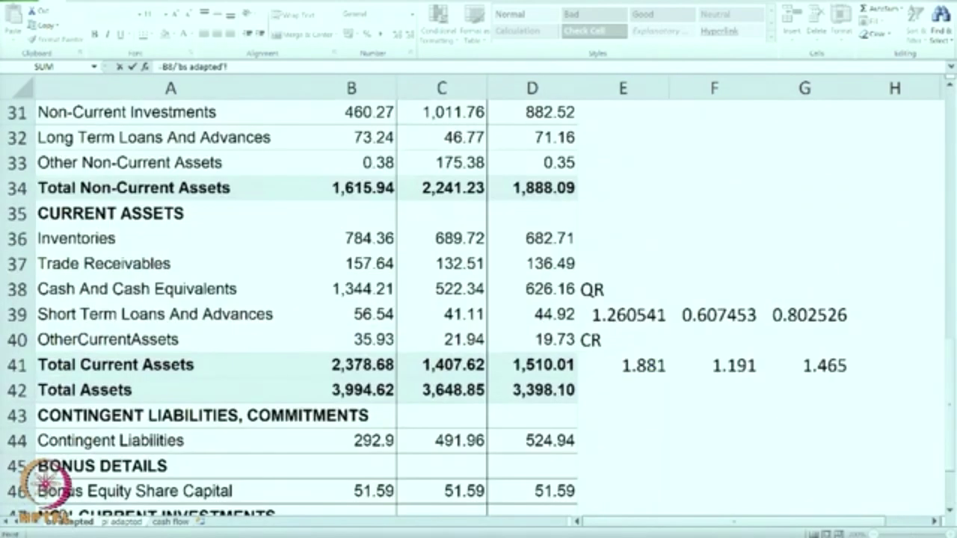
{"action": "left_click", "coordinate": [362, 237]}
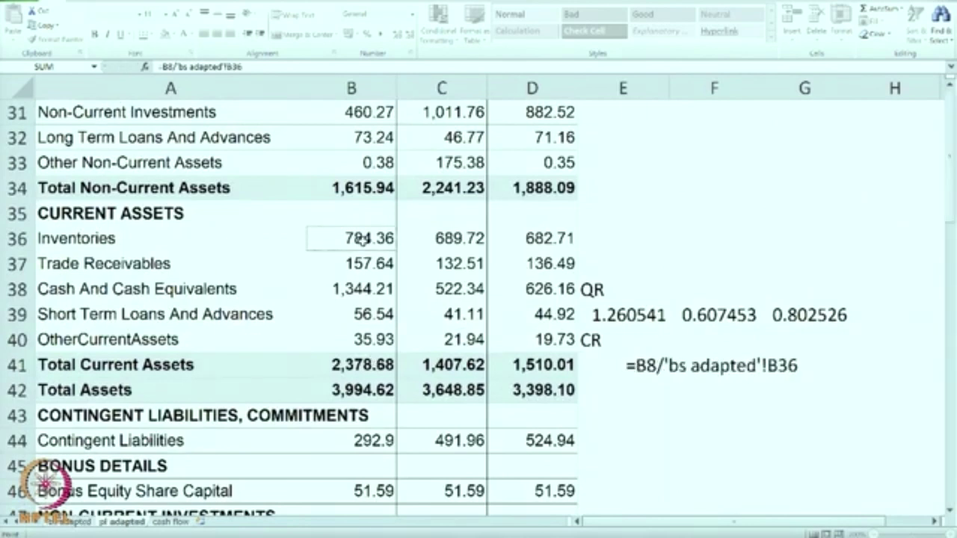
{"action": "key", "text": "Return"}
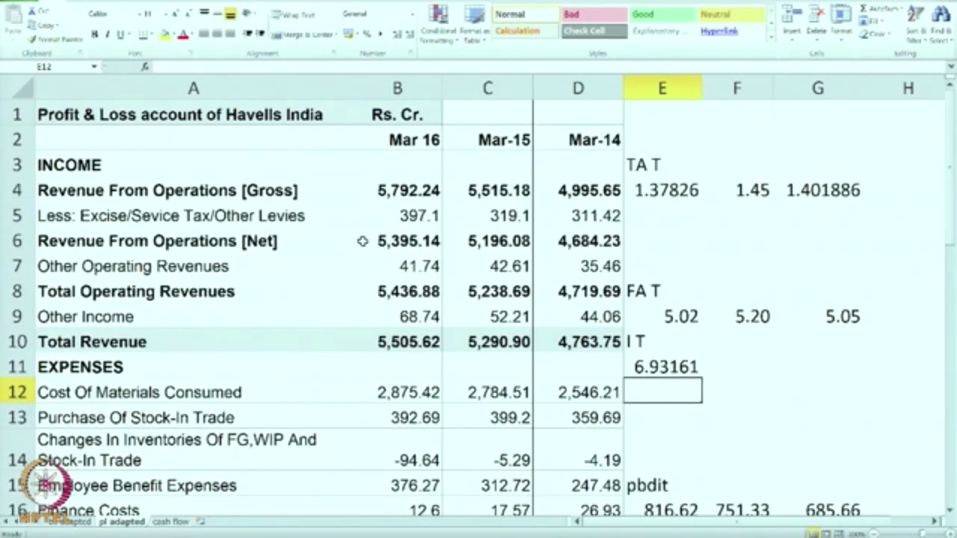
- Fill the inventory turnover formula from E11 across to G11
{"action": "left_click", "coordinate": [686, 374]}
{"action": "left_click_drag", "start_coordinate": [698, 381], "coordinate": [793, 378]}
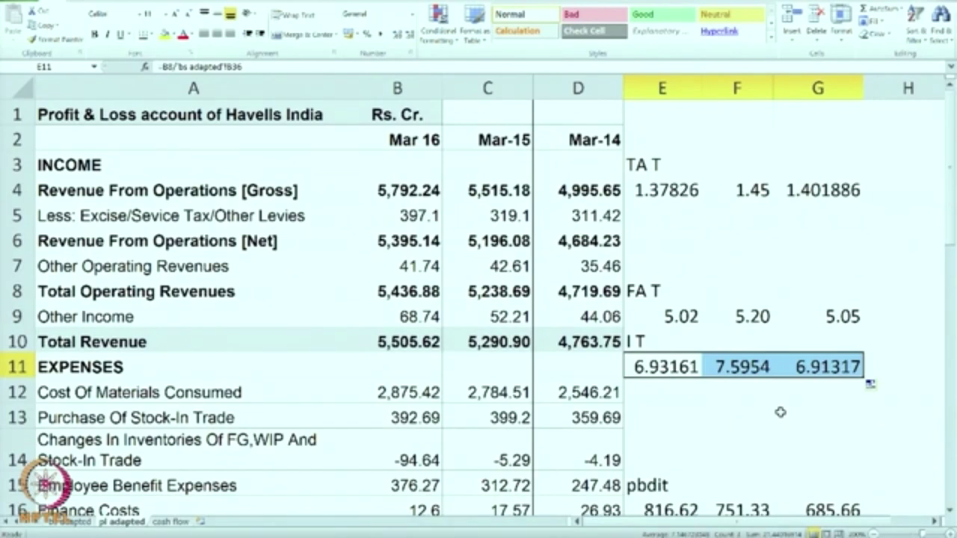
{"action": "left_click", "coordinate": [779, 412]}
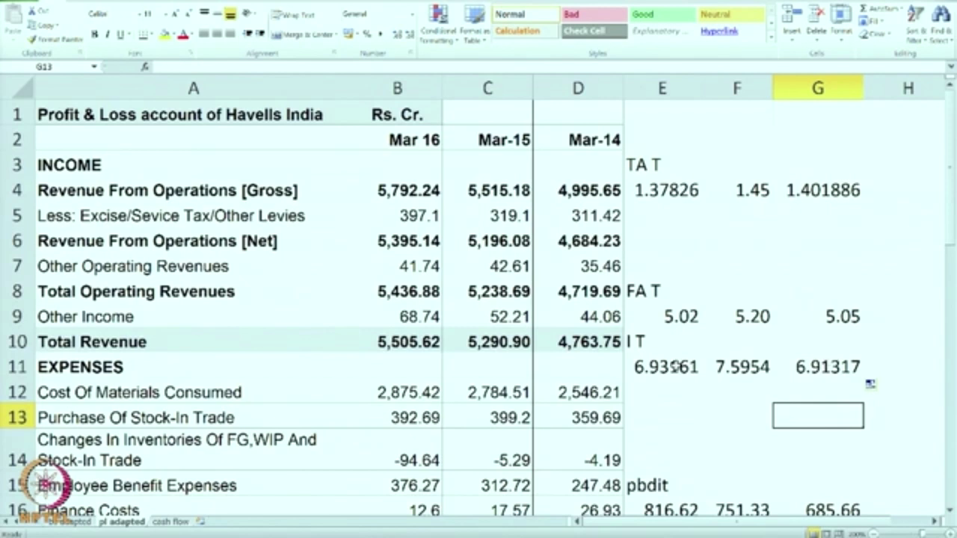
- Label cell E12 as INVENTORY VELOCITY, below the inventory turnover figures
{"action": "left_click", "coordinate": [671, 412]}
{"action": "left_click", "coordinate": [671, 394]}
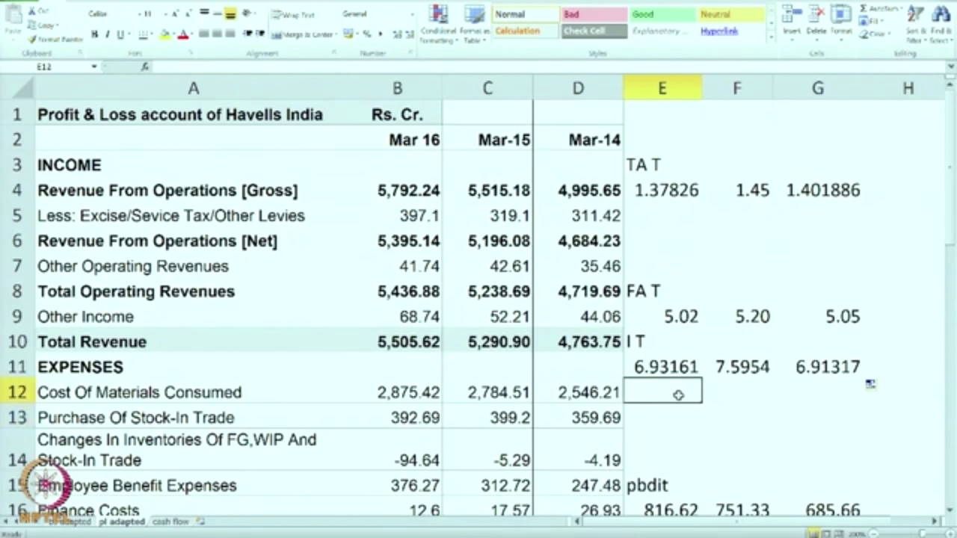
{"action": "type", "text": "INVE"}
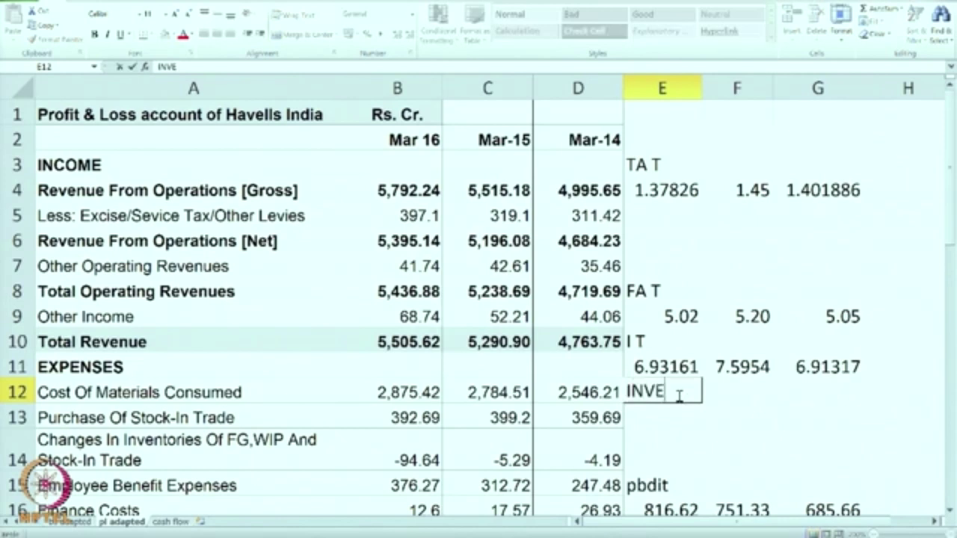
{"action": "type", "text": "NTORY VELOC"}
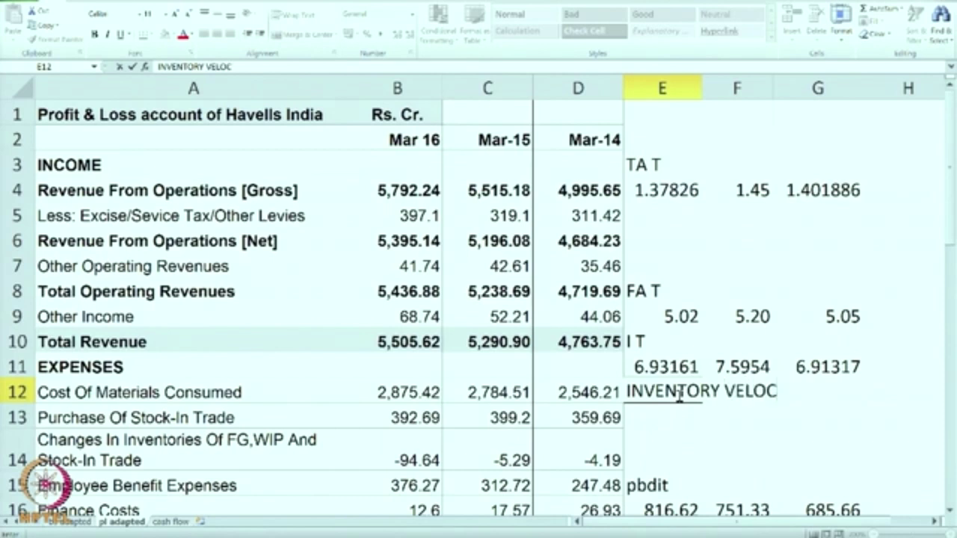
{"action": "type", "text": "ITY"}
{"action": "key", "text": "Return"}
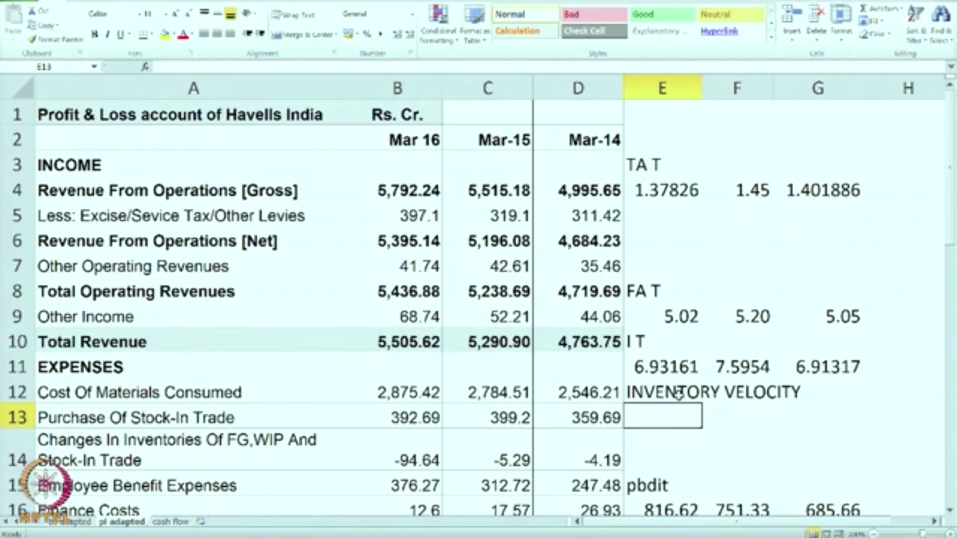
- Calculate the inventory velocity in days in E13 with the formula =1/E11*365
{"action": "type", "text": "="}
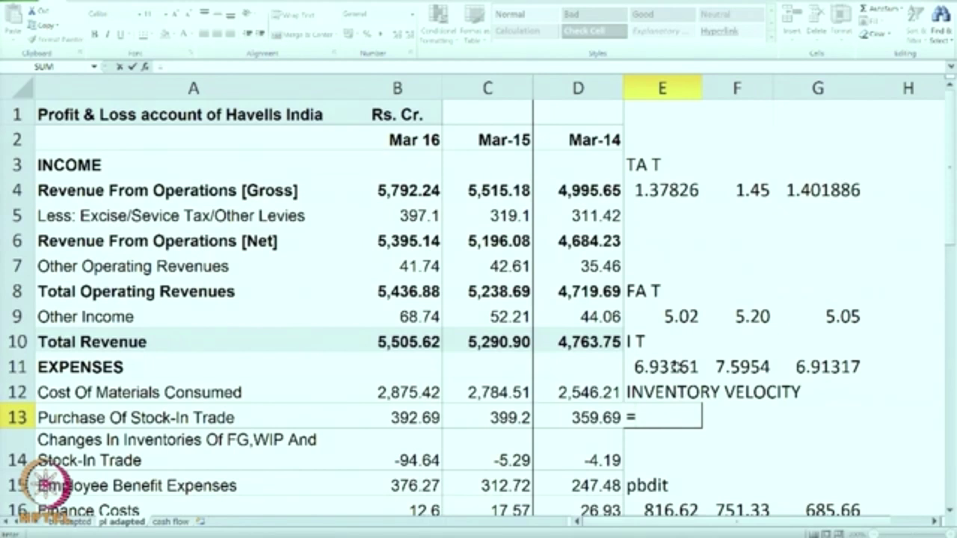
{"action": "type", "text": "1/"}
{"action": "left_click", "coordinate": [676, 366]}
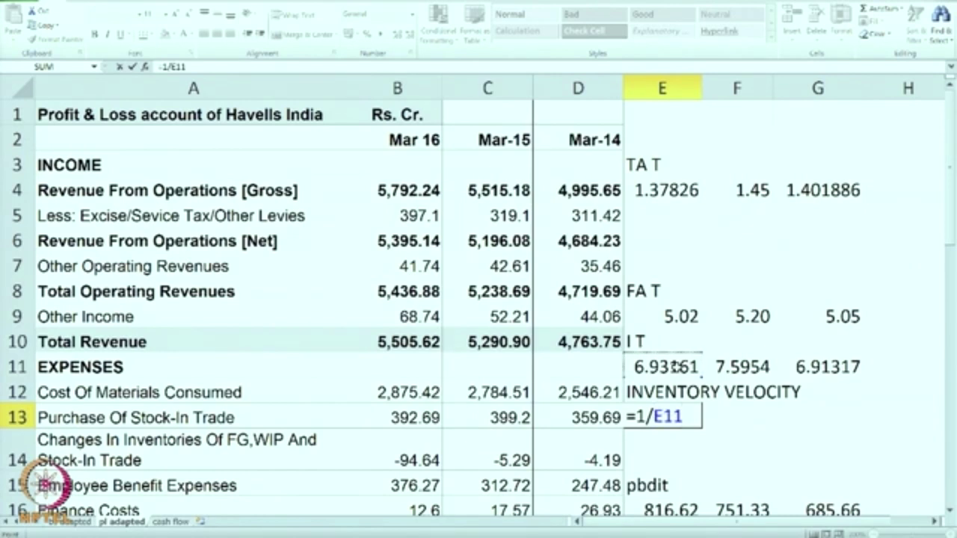
{"action": "type", "text": "*365"}
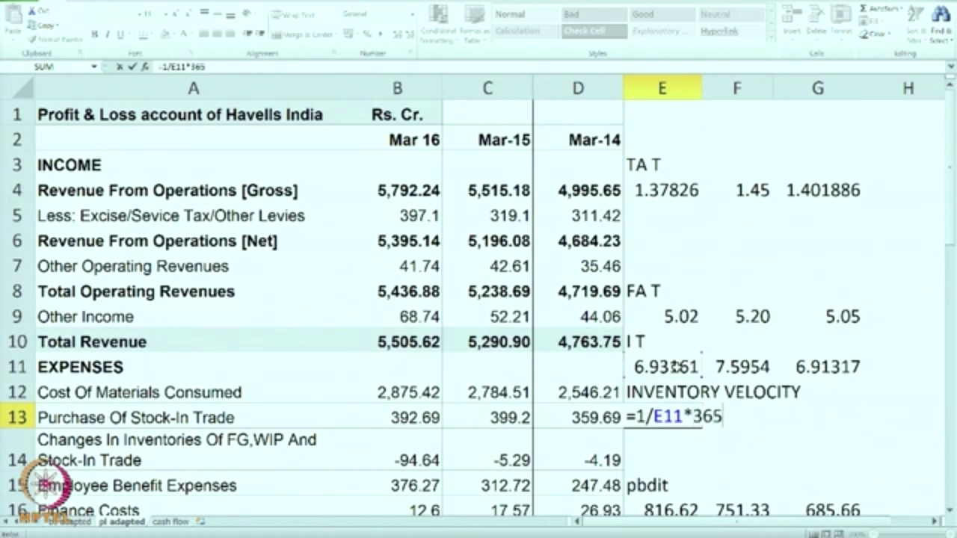
{"action": "key", "text": "Return"}
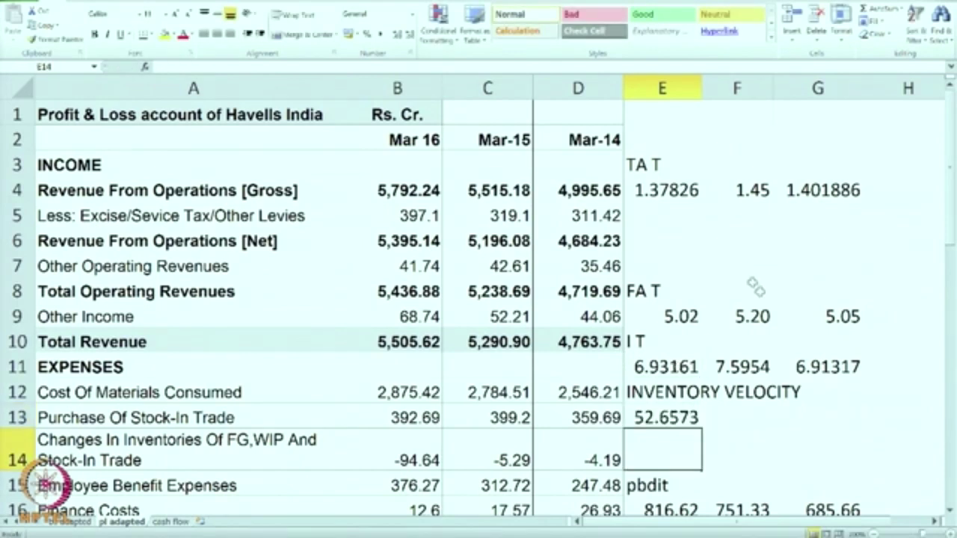
- Fill the E13 formula across to G13 and check the inventory velocity of each of the three years
{"action": "left_click", "coordinate": [682, 420]}
{"action": "left_click_drag", "start_coordinate": [701, 427], "coordinate": [837, 427]}
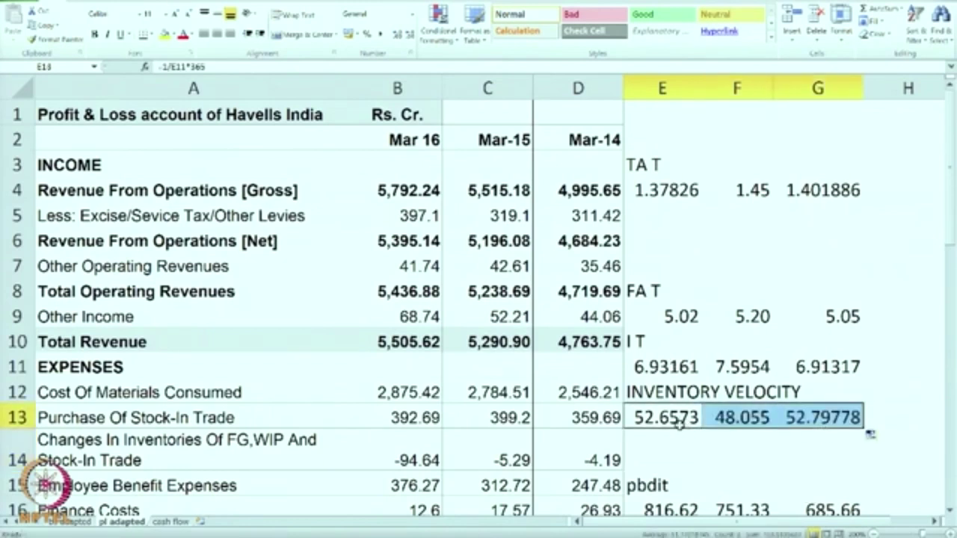
{"action": "left_click", "coordinate": [730, 452]}
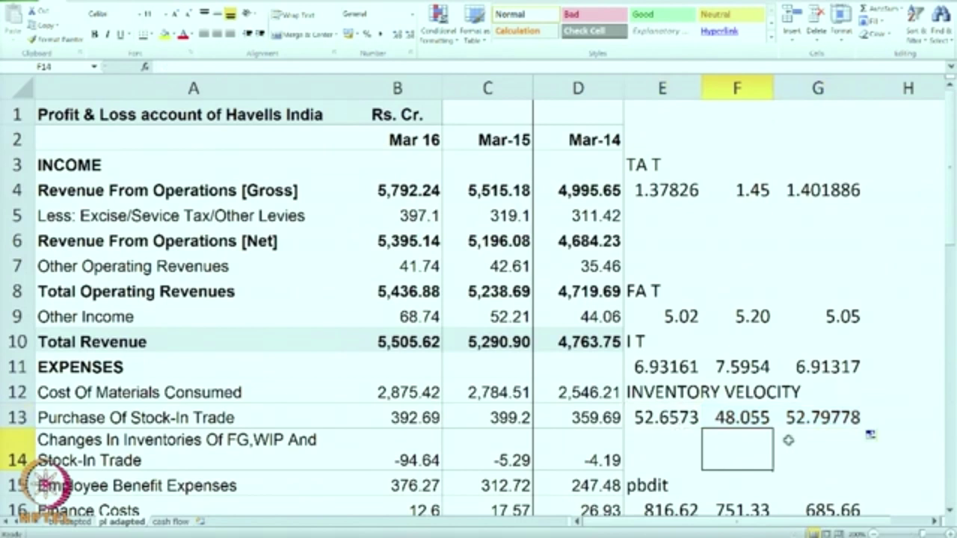
{"action": "left_click", "coordinate": [829, 423]}
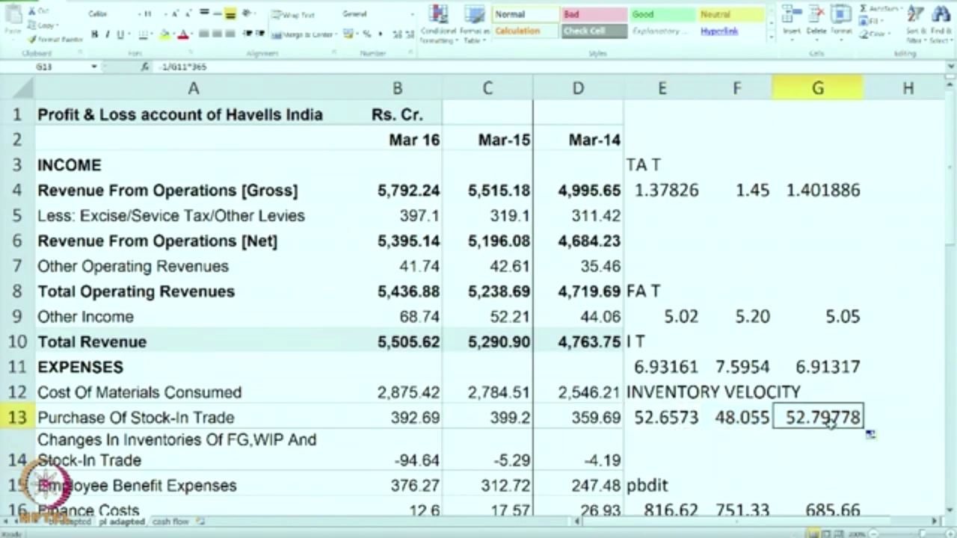
{"action": "left_click", "coordinate": [743, 416]}
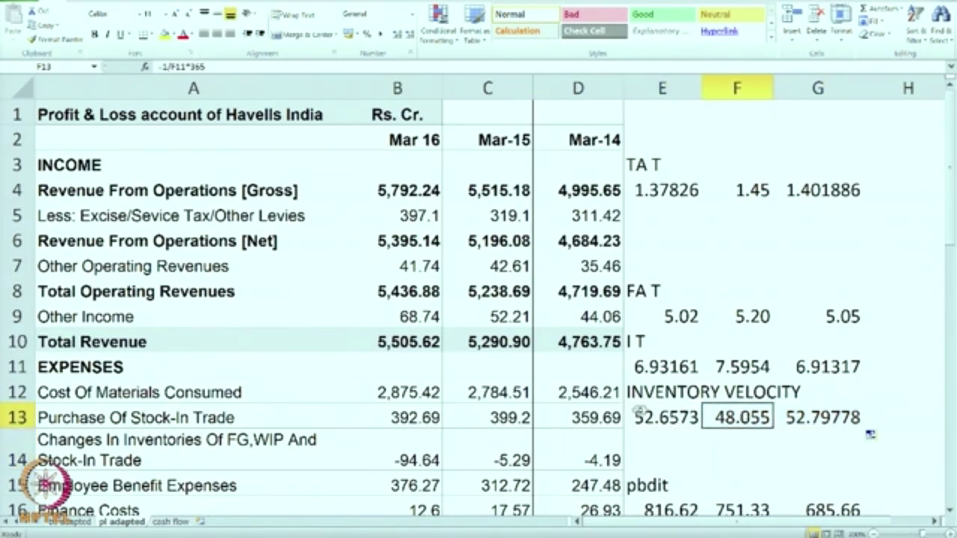
{"action": "left_click", "coordinate": [656, 411]}
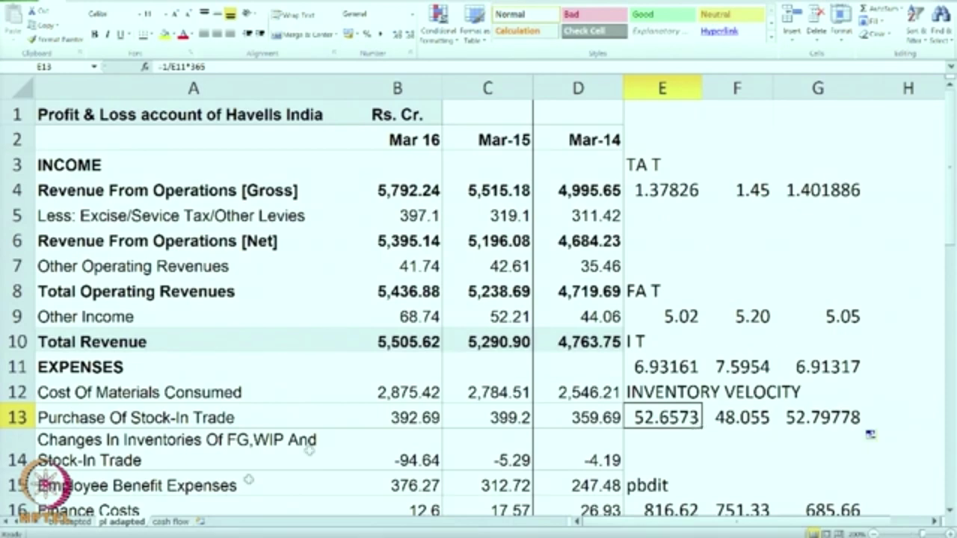
{"action": "scroll", "coordinate": [254, 430], "scroll_direction": "down", "scroll_amount": 5}
{"action": "scroll", "coordinate": [251, 436], "scroll_direction": "down", "scroll_amount": 3}
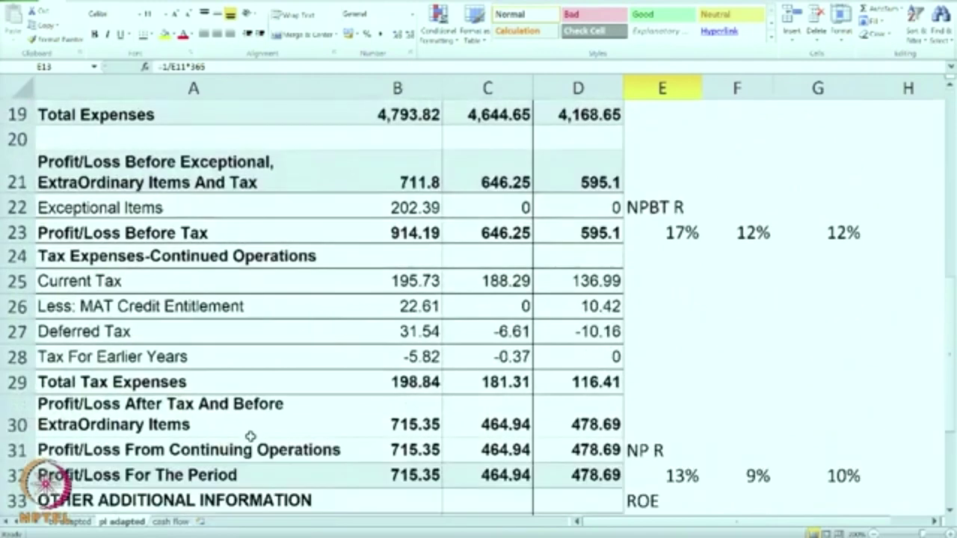
- Review the turnover, inventory velocity and profitability ratios beside the profit and loss statement, down to the dividend rows
{"action": "scroll", "coordinate": [378, 387], "scroll_direction": "up", "scroll_amount": 5}
{"action": "scroll", "coordinate": [377, 387], "scroll_direction": "up", "scroll_amount": 2}
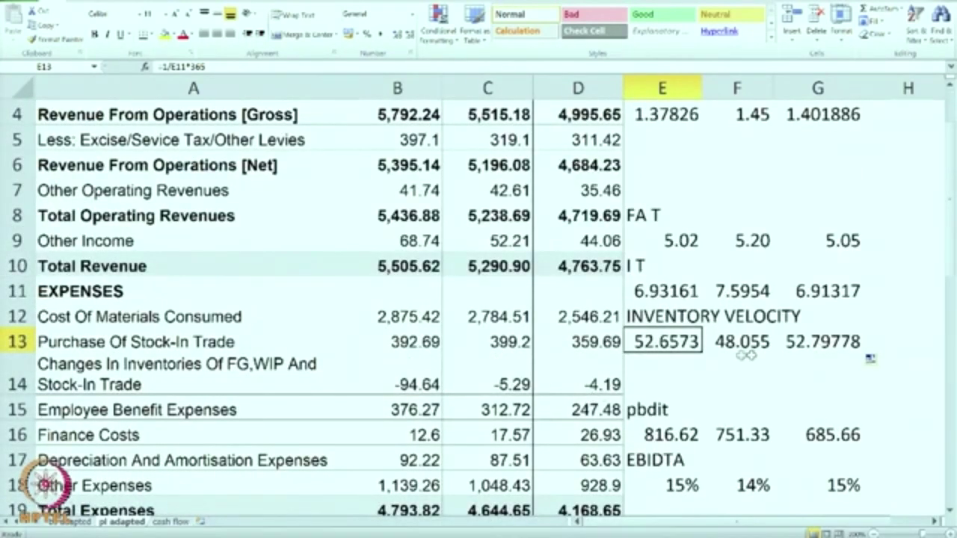
{"action": "scroll", "coordinate": [715, 358], "scroll_direction": "up", "scroll_amount": 1}
{"action": "scroll", "coordinate": [715, 359], "scroll_direction": "down", "scroll_amount": 1}
{"action": "scroll", "coordinate": [715, 358], "scroll_direction": "down", "scroll_amount": 1}
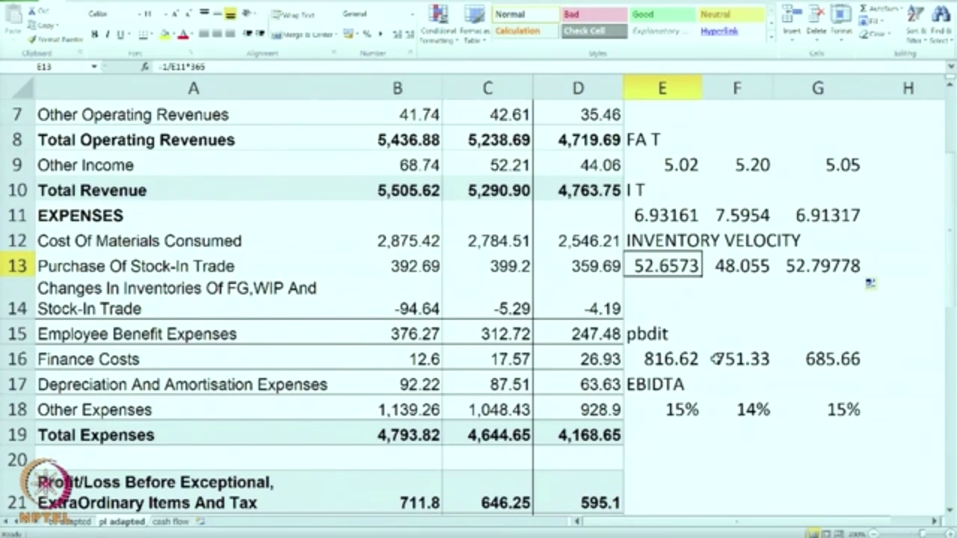
{"action": "scroll", "coordinate": [715, 358], "scroll_direction": "down", "scroll_amount": 6}
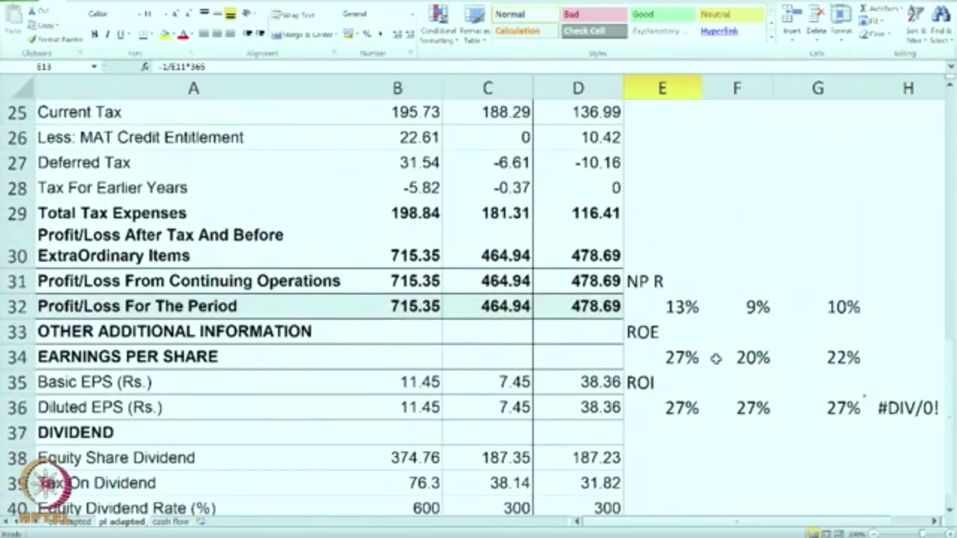
{"action": "scroll", "coordinate": [715, 359], "scroll_direction": "down", "scroll_amount": 1}
{"action": "scroll", "coordinate": [715, 358], "scroll_direction": "down", "scroll_amount": 1}
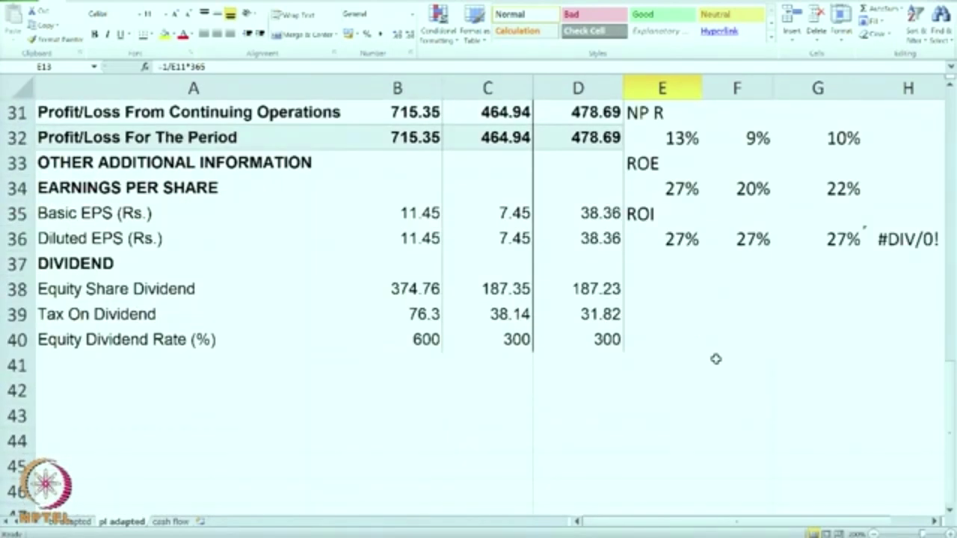
{"action": "scroll", "coordinate": [715, 359], "scroll_direction": "up", "scroll_amount": 1}
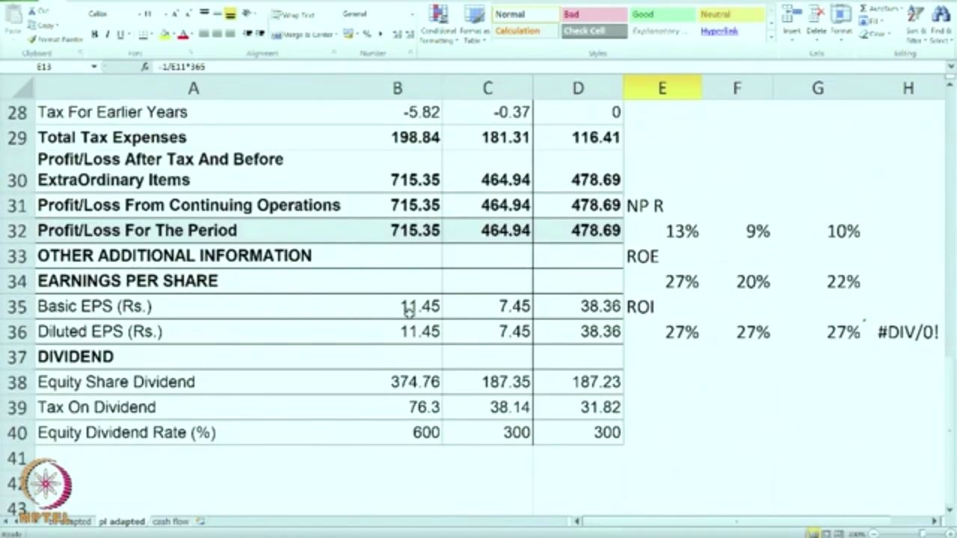
- Examine the Basic EPS of the three years in row 35 alongside the profit for the period in B32
{"action": "left_click", "coordinate": [403, 310]}
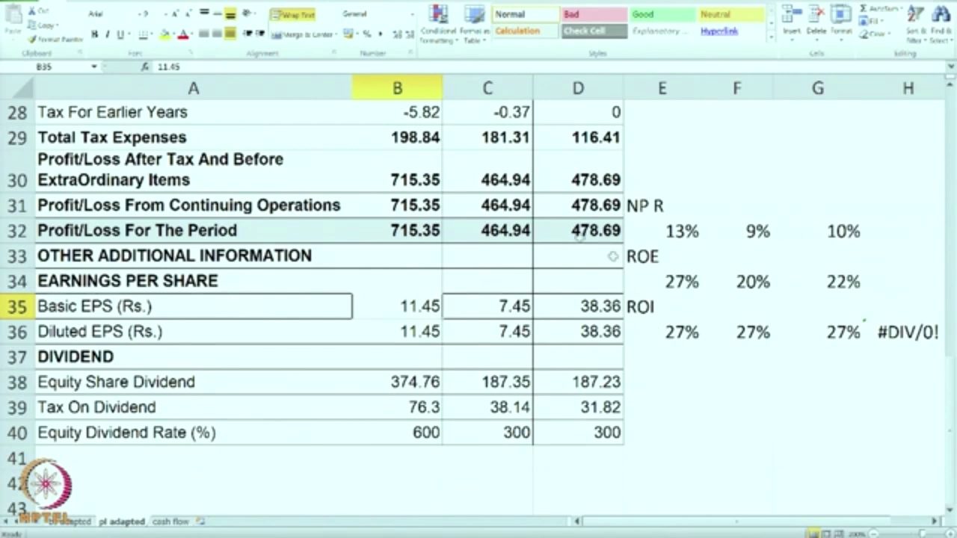
{"action": "left_click", "coordinate": [413, 233]}
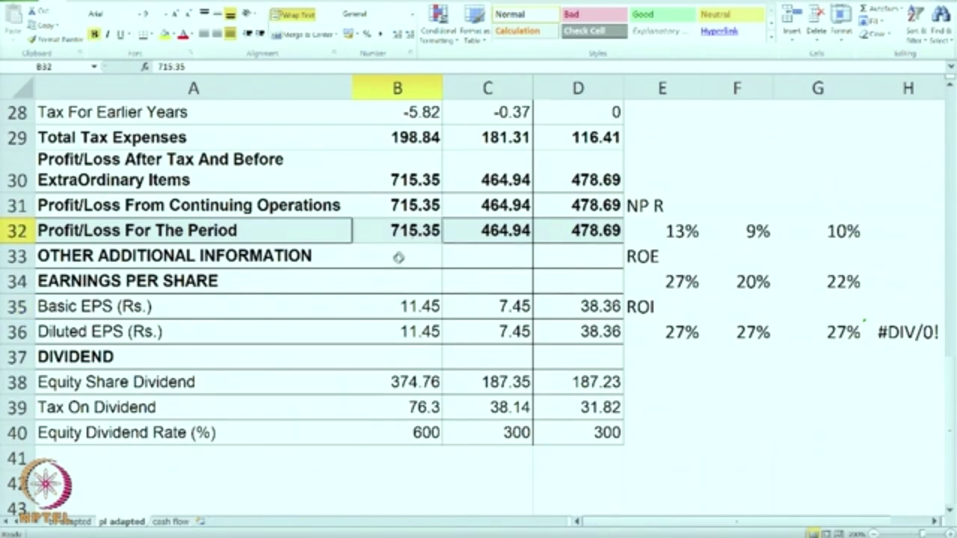
{"action": "left_click", "coordinate": [383, 302]}
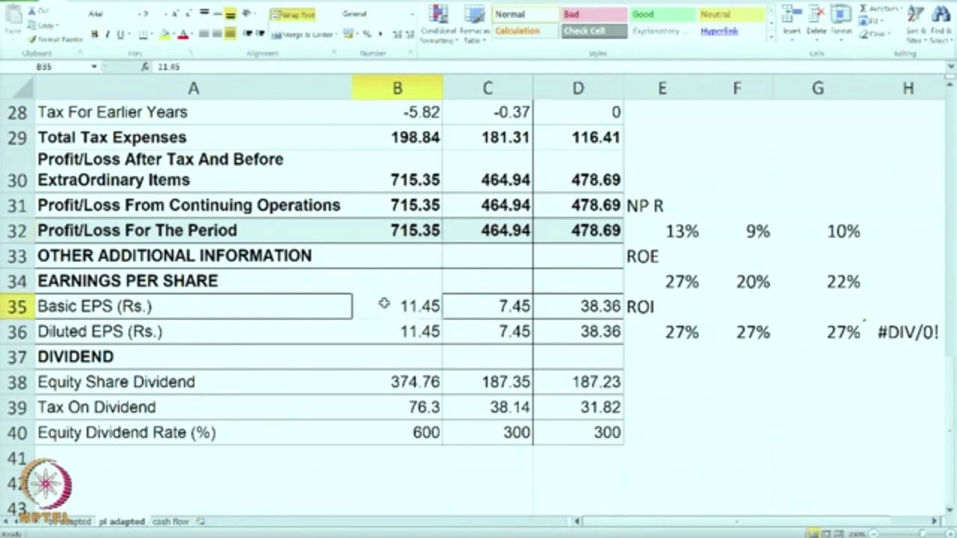
{"action": "left_click", "coordinate": [604, 301]}
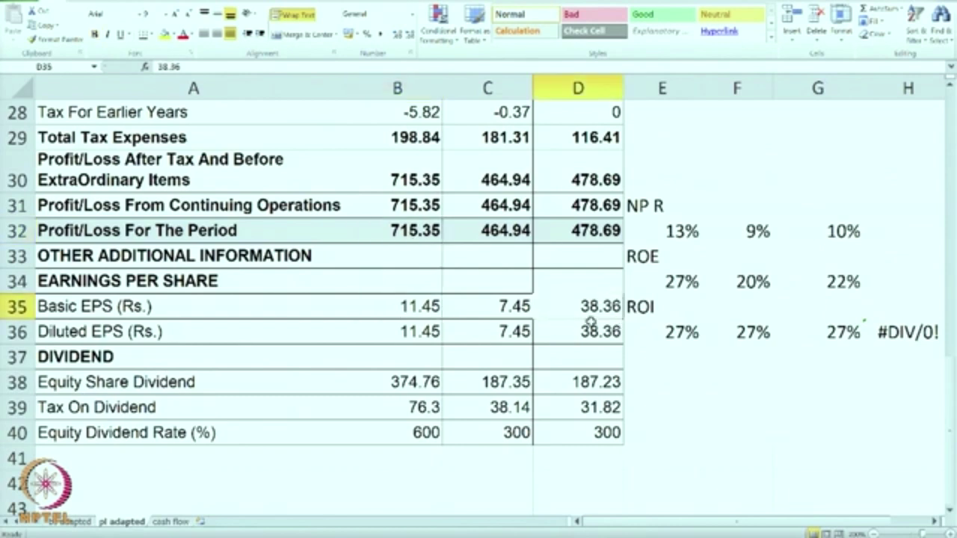
{"action": "left_click", "coordinate": [505, 309]}
{"action": "left_click", "coordinate": [423, 308]}
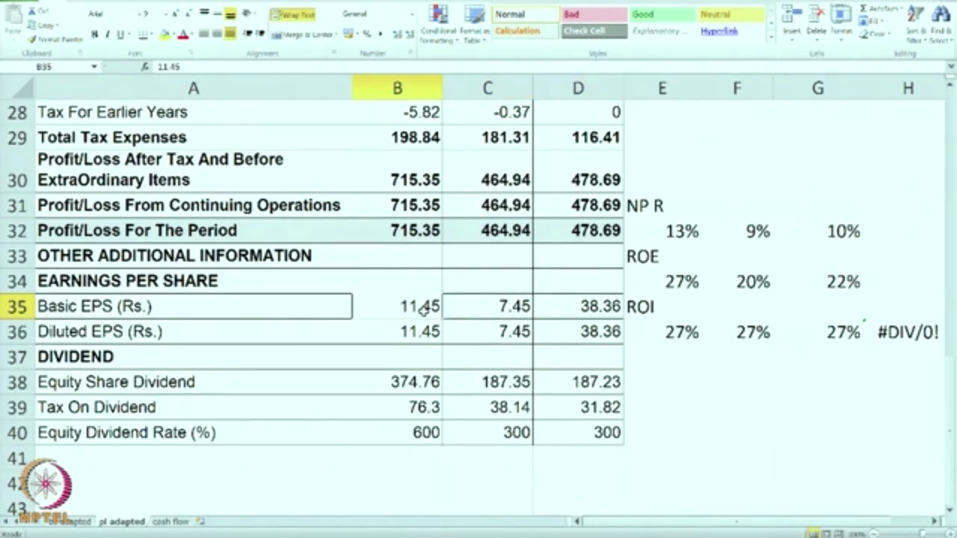
- Check the equity share capital on the balance sheet and compare it with the three years' Basic EPS on the pl adapted sheet
{"action": "left_click", "coordinate": [74, 521]}
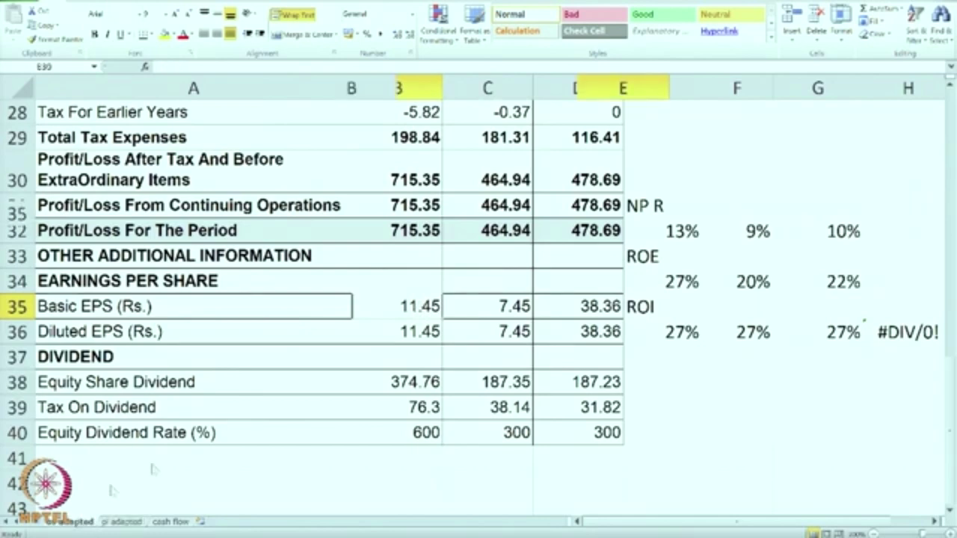
{"action": "scroll", "coordinate": [448, 348], "scroll_direction": "up", "scroll_amount": 9}
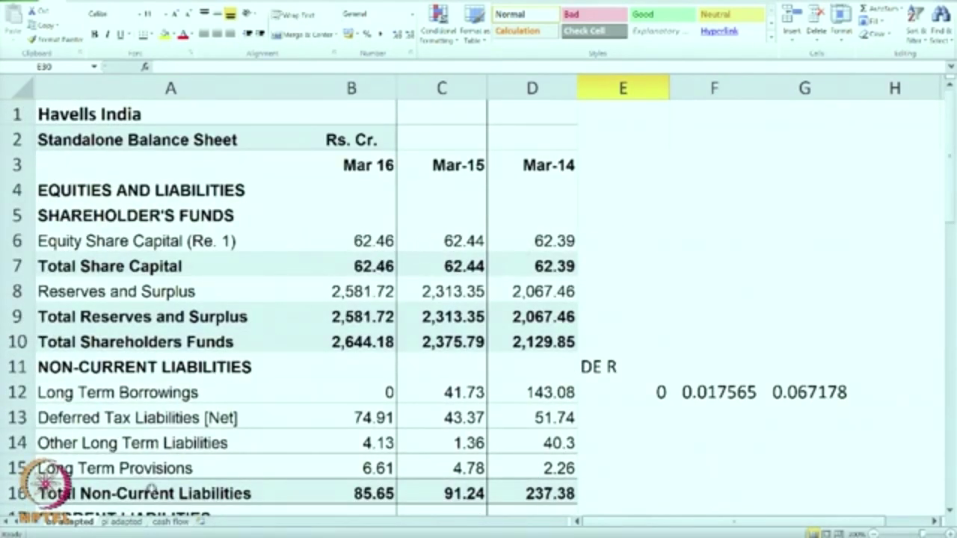
{"action": "left_click", "coordinate": [121, 522]}
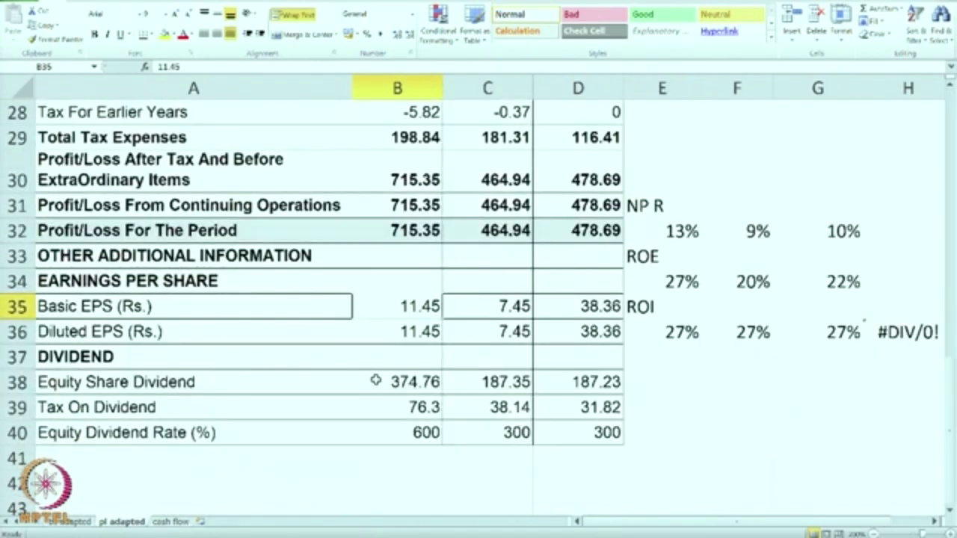
{"action": "left_click", "coordinate": [594, 312]}
{"action": "left_click", "coordinate": [498, 307]}
{"action": "left_click", "coordinate": [427, 306]}
- Examine the Diluted EPS in row 36 and the Equity Share Dividend of the three years in row 38
{"action": "scroll", "coordinate": [604, 302], "scroll_direction": "down", "scroll_amount": 1}
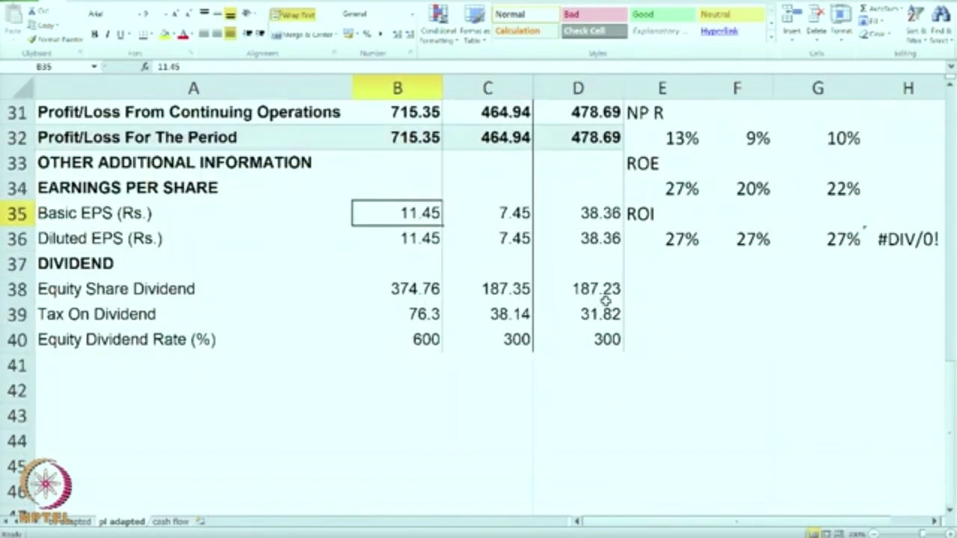
{"action": "scroll", "coordinate": [605, 300], "scroll_direction": "down", "scroll_amount": 1}
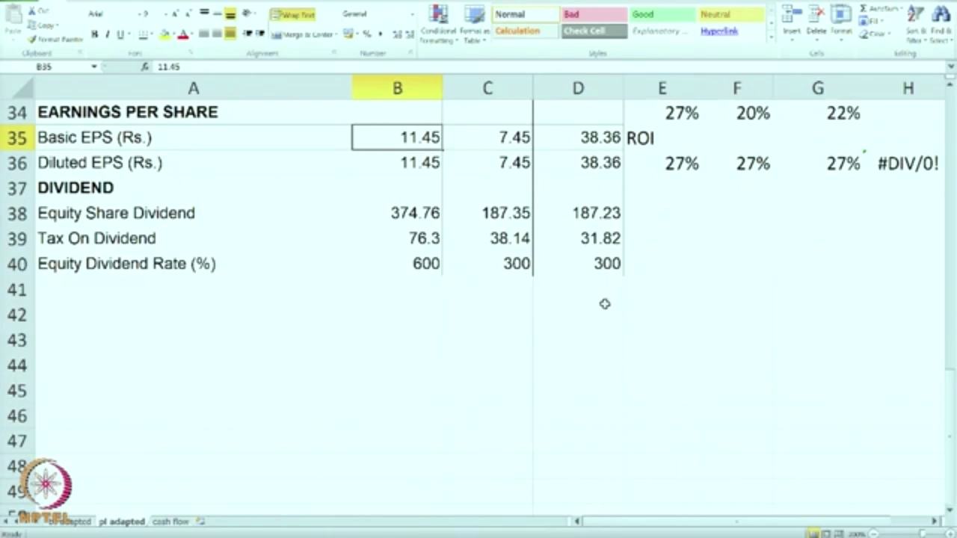
{"action": "left_click", "coordinate": [597, 169]}
{"action": "left_click", "coordinate": [514, 169]}
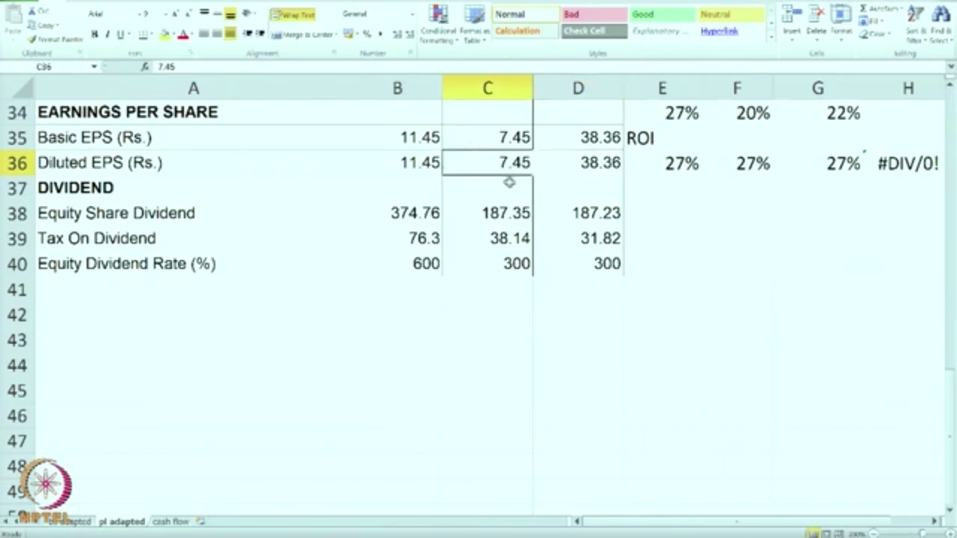
{"action": "left_click", "coordinate": [573, 215]}
{"action": "left_click", "coordinate": [510, 213]}
{"action": "left_click", "coordinate": [409, 213]}
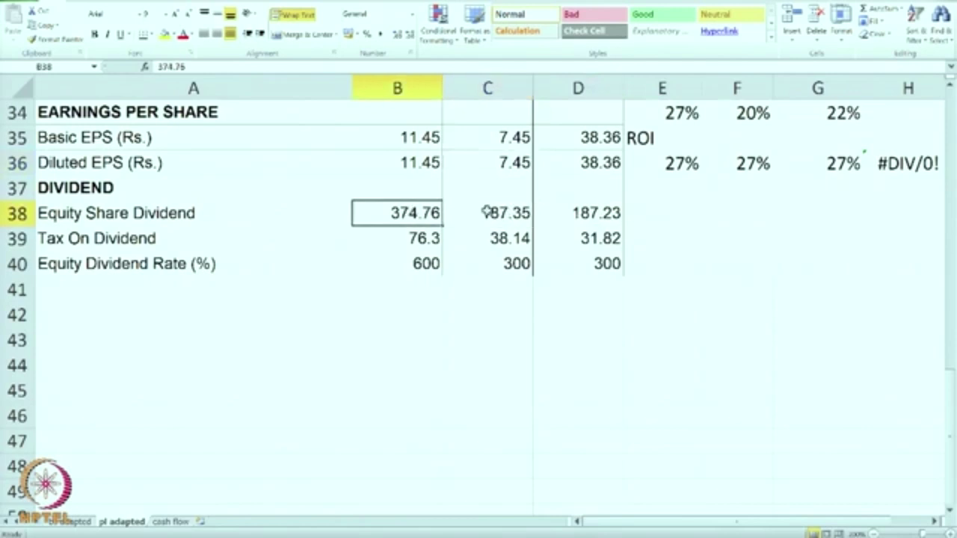
{"action": "left_click", "coordinate": [584, 216]}
{"action": "left_click", "coordinate": [473, 214]}
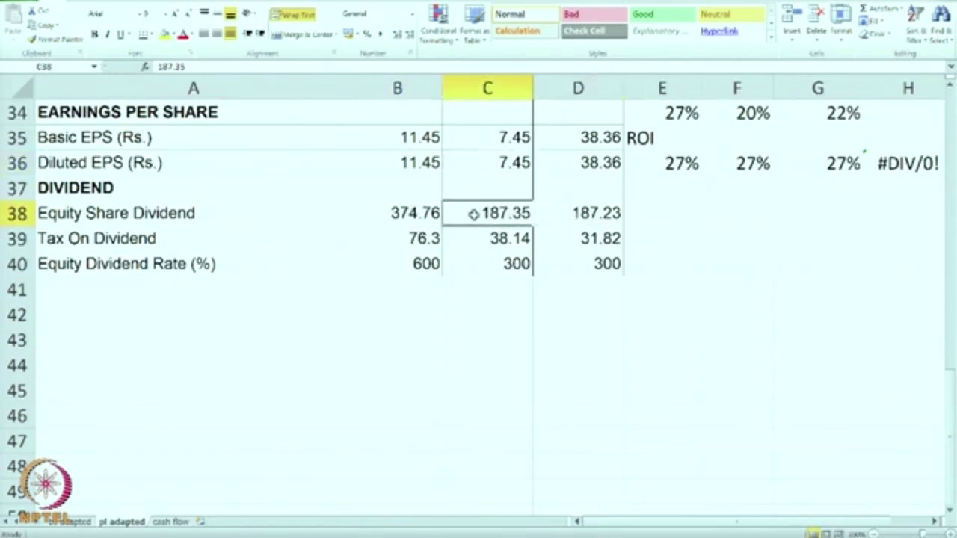
{"action": "left_click", "coordinate": [417, 213]}
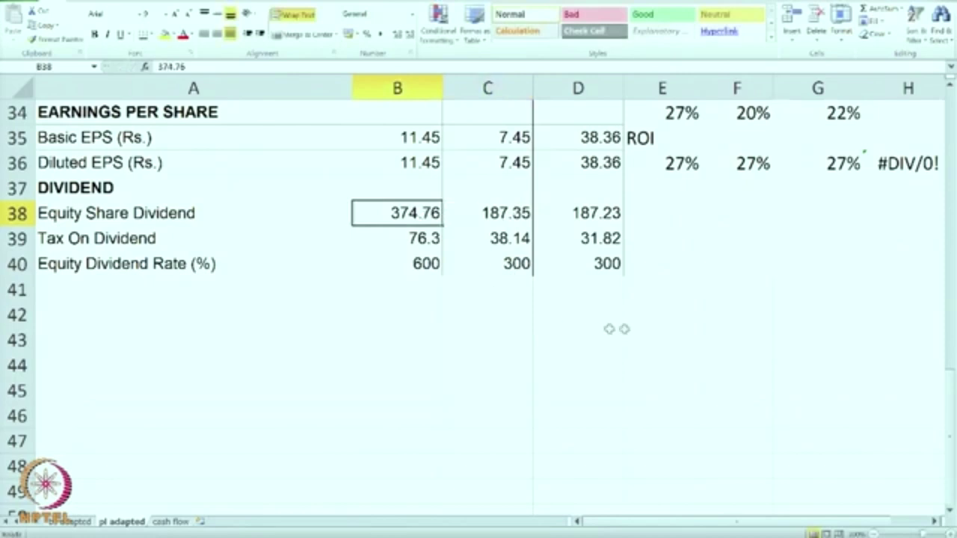
- Examine the Tax On Dividend and the Equity Dividend Rate of the three years in rows 39 and 40
{"action": "left_click", "coordinate": [598, 239]}
{"action": "left_click", "coordinate": [525, 237]}
{"action": "left_click", "coordinate": [439, 237]}
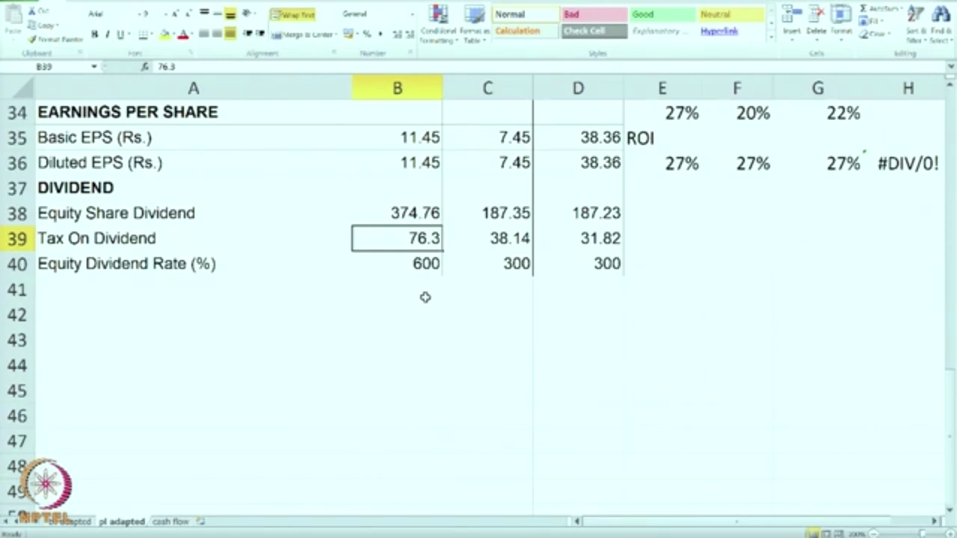
{"action": "left_click", "coordinate": [574, 269]}
{"action": "left_click", "coordinate": [495, 271]}
{"action": "left_click", "coordinate": [417, 267]}
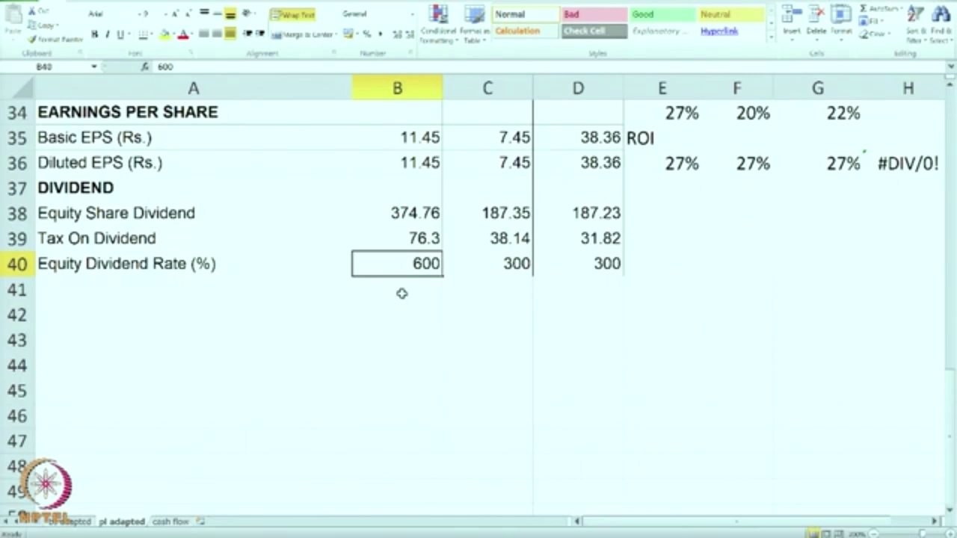
{"action": "left_click", "coordinate": [414, 166]}
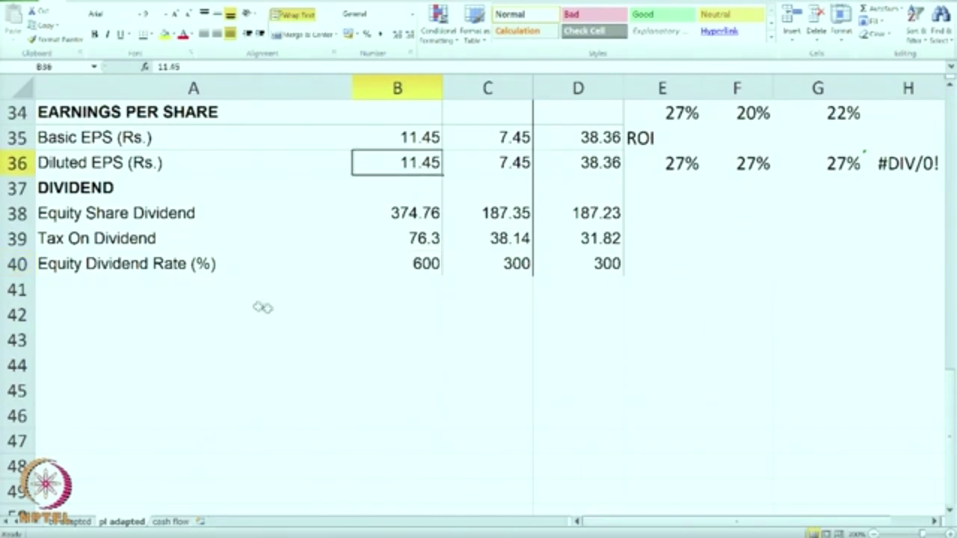
- Label cell A42, below the dividend rows, as DIVIDEND PAYOUT R
{"action": "left_click", "coordinate": [206, 311]}
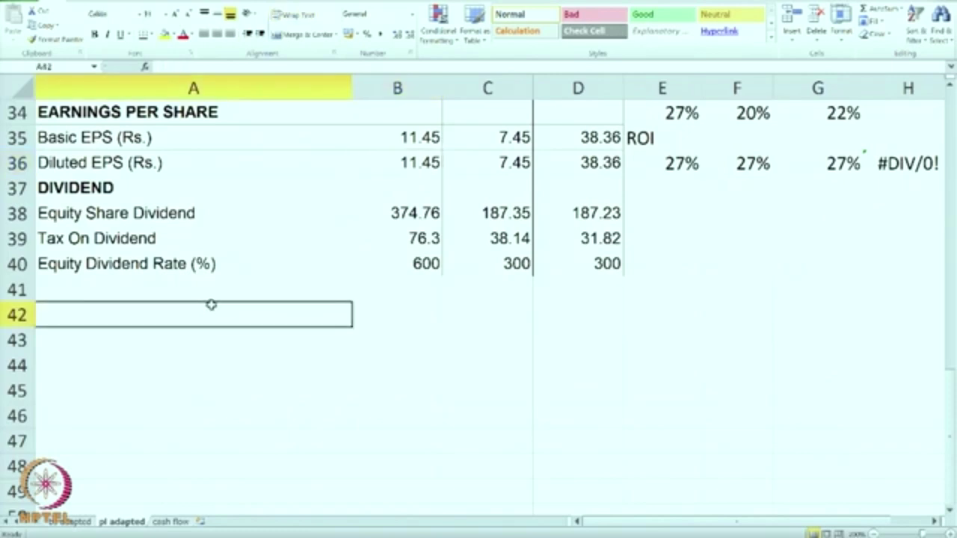
{"action": "type", "text": "DIVID"}
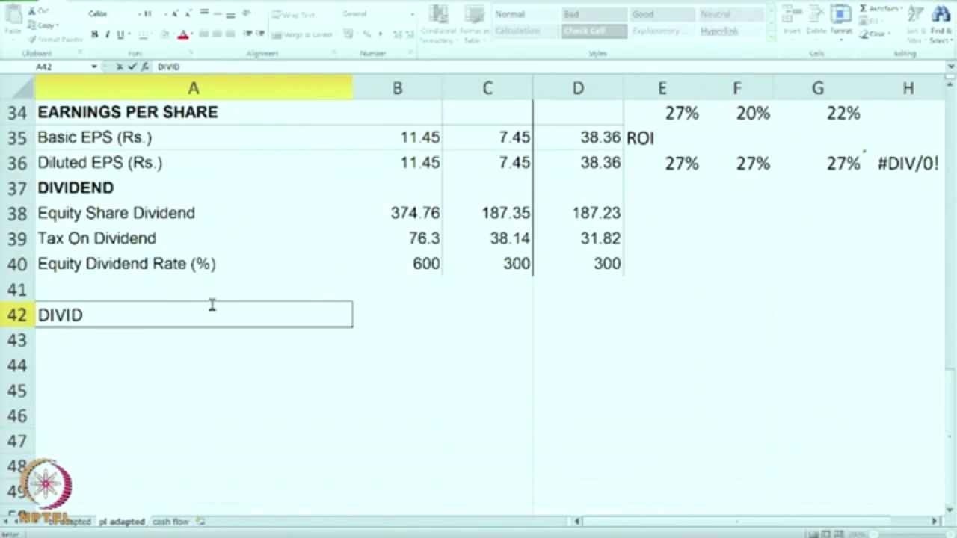
{"action": "type", "text": "END PAYOUT R"}
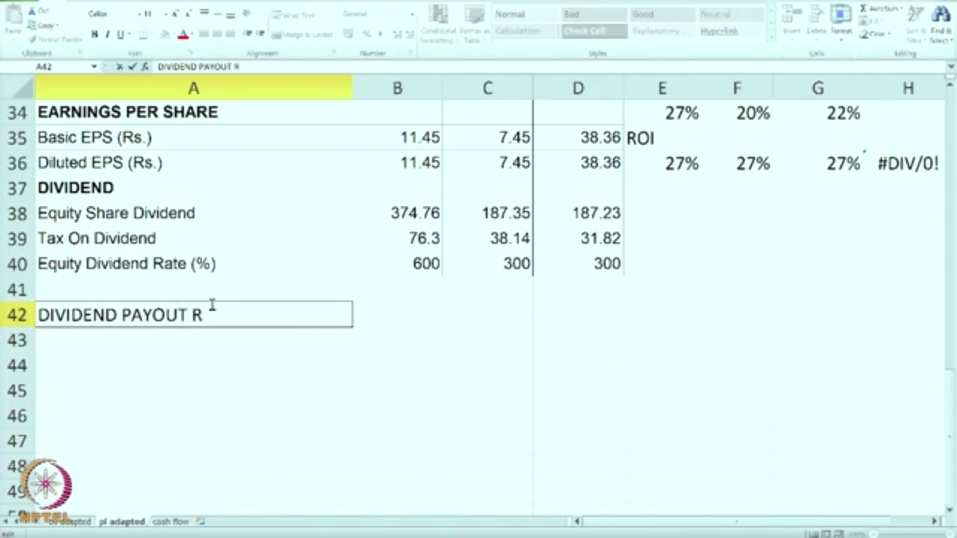
{"action": "key", "text": "Return"}
{"action": "key", "text": "Up"}
{"action": "key", "text": "Right"}
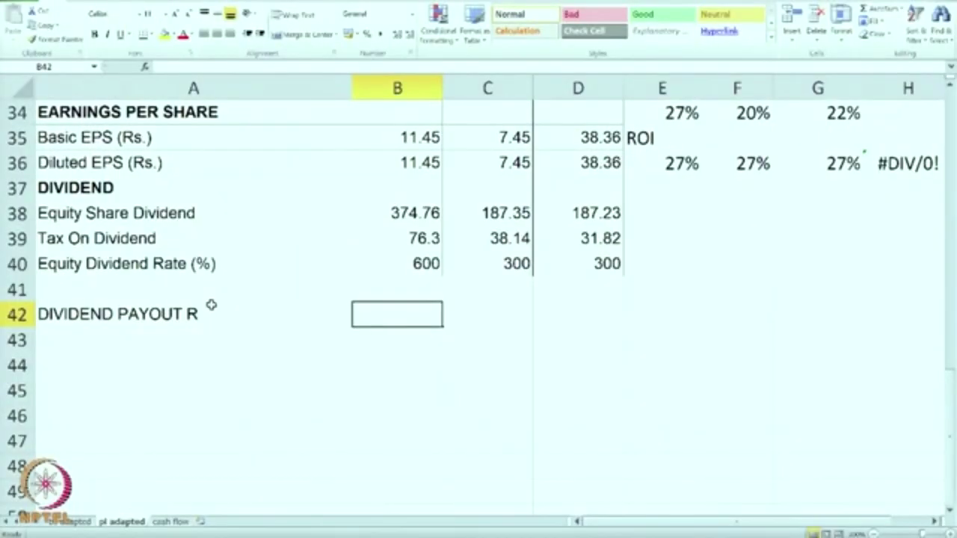
- Calculate the dividend payout ratio in B42 by dividing the equity share dividend by the profit for the period, =B38/B32
{"action": "type", "text": "="}
{"action": "key", "text": "Up"}
{"action": "key", "text": "Up"}
{"action": "key", "text": "Up"}
{"action": "key", "text": "Up"}
{"action": "key", "text": "Up"}
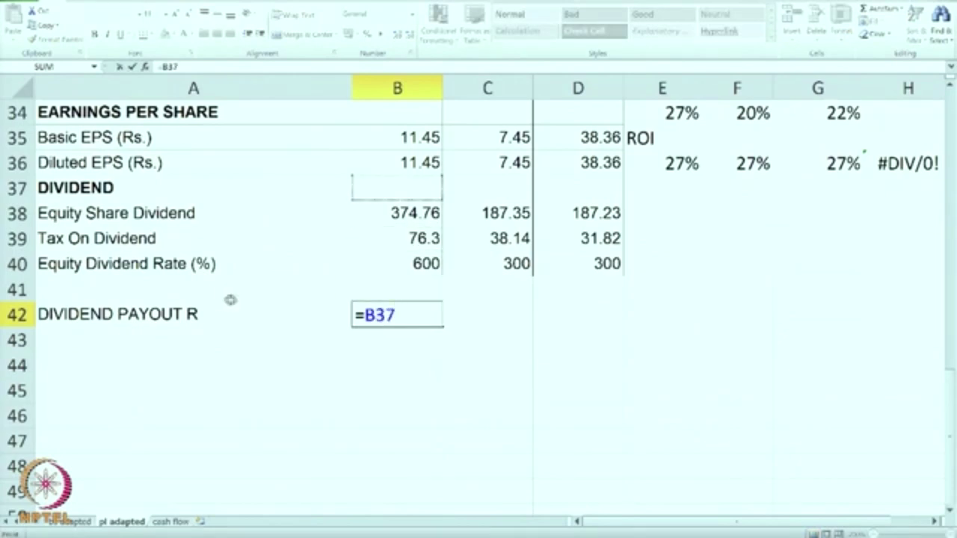
{"action": "key", "text": "Down"}
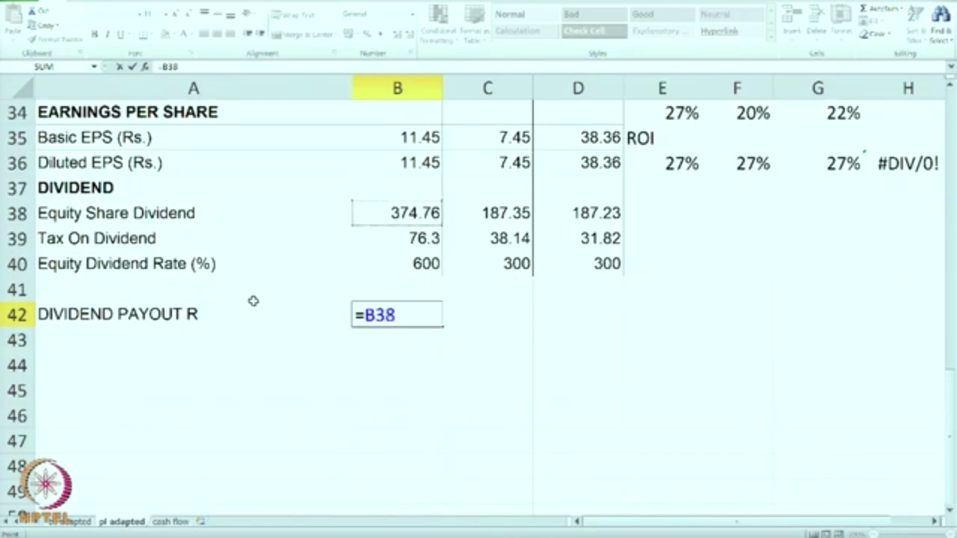
{"action": "type", "text": "/"}
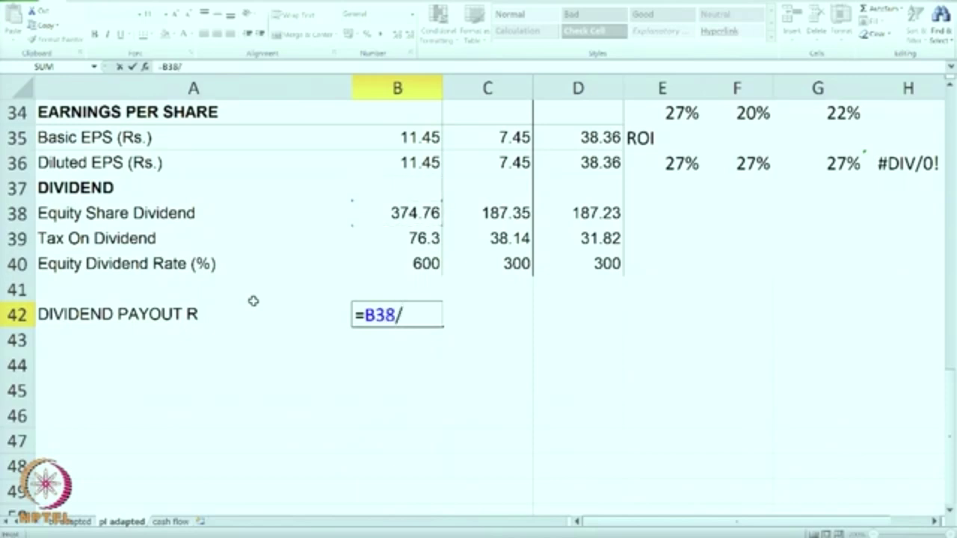
{"action": "scroll", "coordinate": [441, 229], "scroll_direction": "up", "scroll_amount": 2}
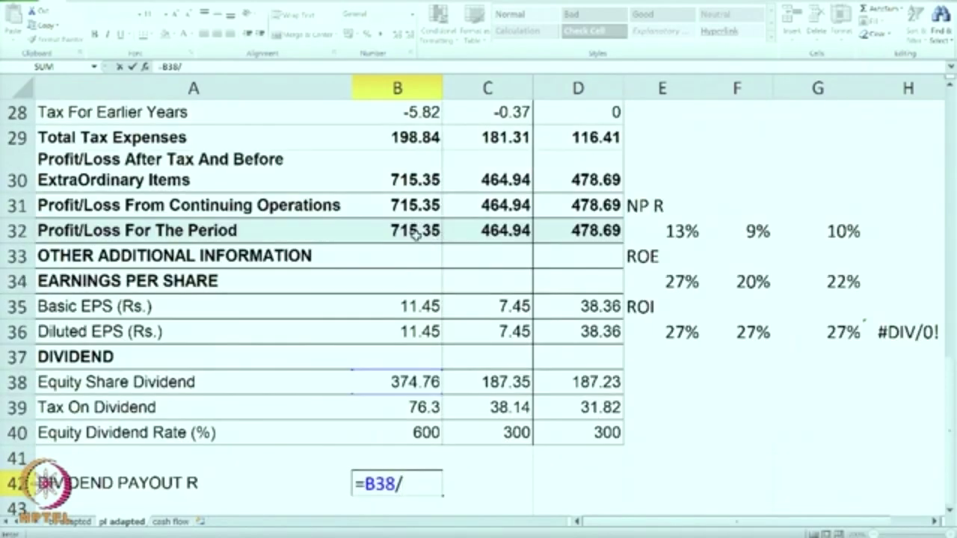
{"action": "left_click", "coordinate": [415, 233]}
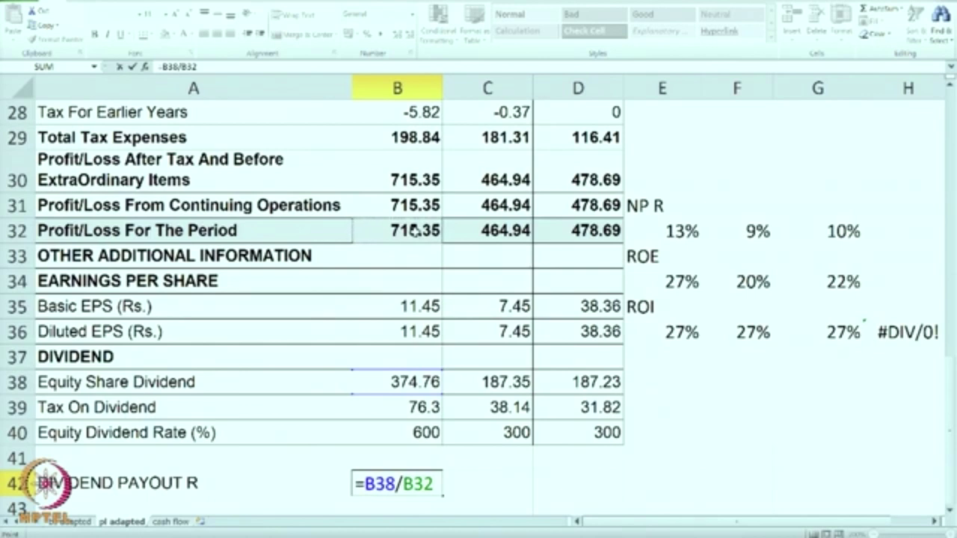
{"action": "key", "text": "Return"}
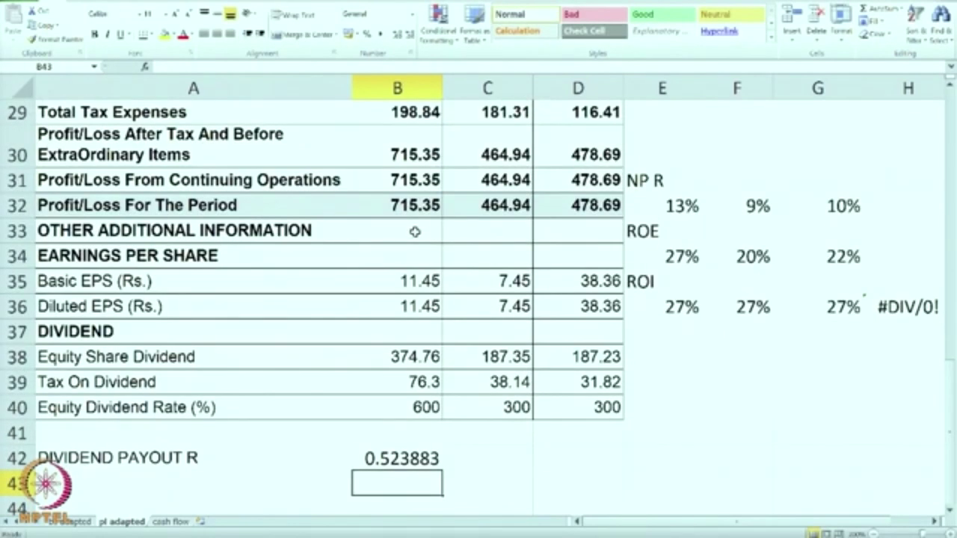
- Format the dividend payout ratio in B42 as a percentage and fill the formula across to D42
{"action": "left_click", "coordinate": [397, 462]}
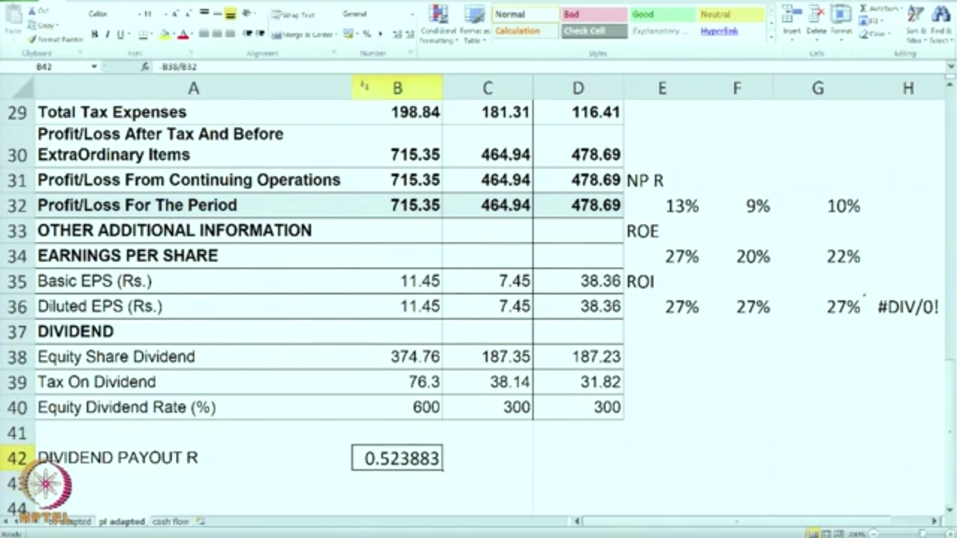
{"action": "left_click", "coordinate": [366, 34]}
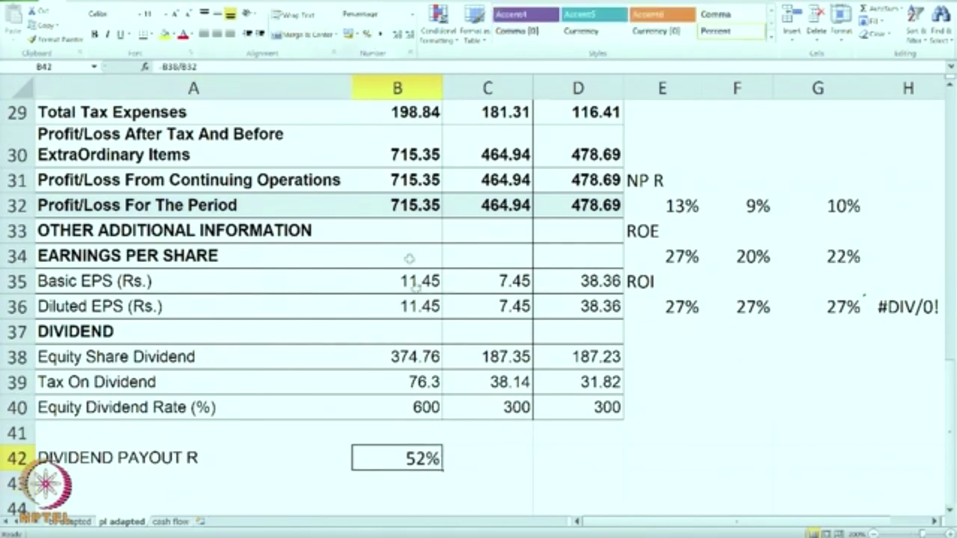
{"action": "left_click_drag", "start_coordinate": [443, 469], "coordinate": [612, 471]}
{"action": "left_click", "coordinate": [695, 429]}
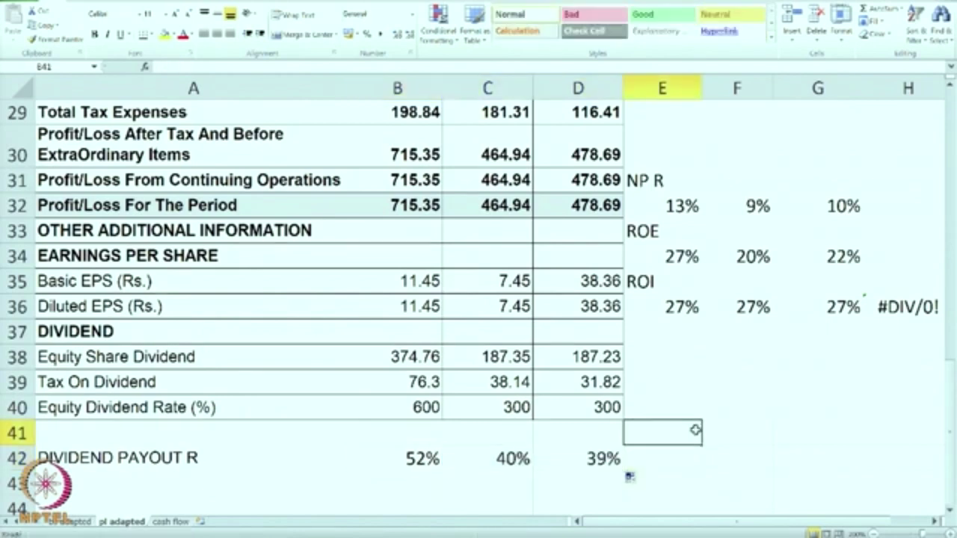
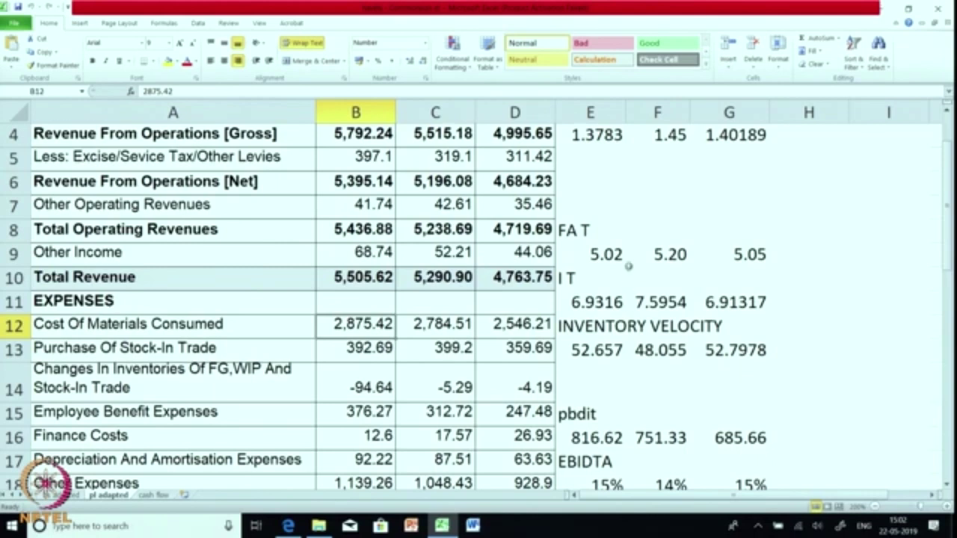
- Examine the net revenue, other operating revenues and total operating revenues in rows 6 to 8 and the expense rows beneath them
{"action": "scroll", "coordinate": [568, 296], "scroll_direction": "up", "scroll_amount": 1}
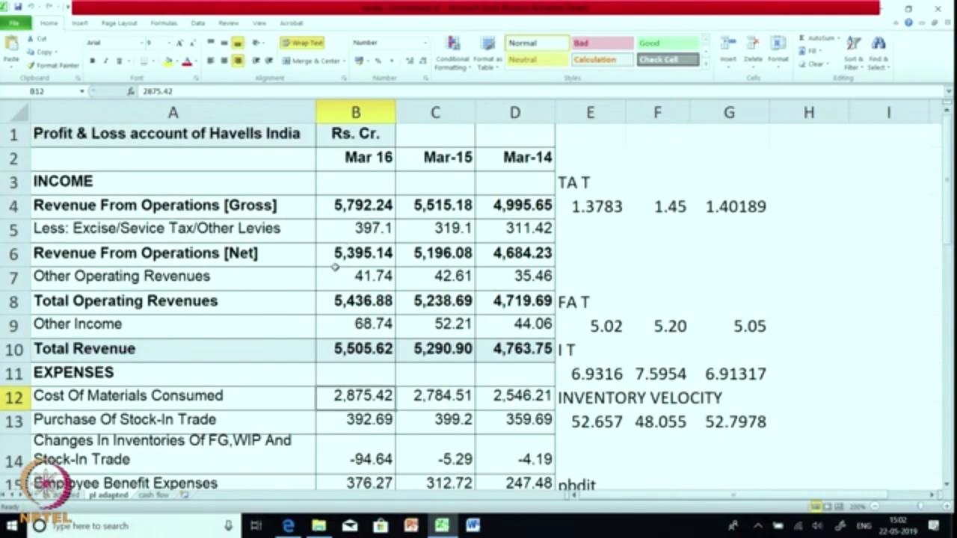
{"action": "left_click", "coordinate": [339, 254]}
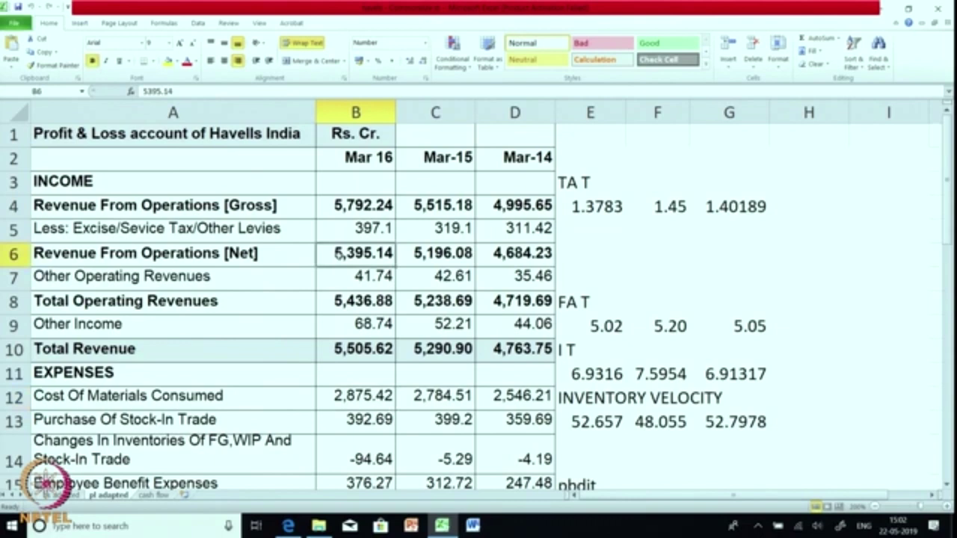
{"action": "left_click", "coordinate": [352, 276]}
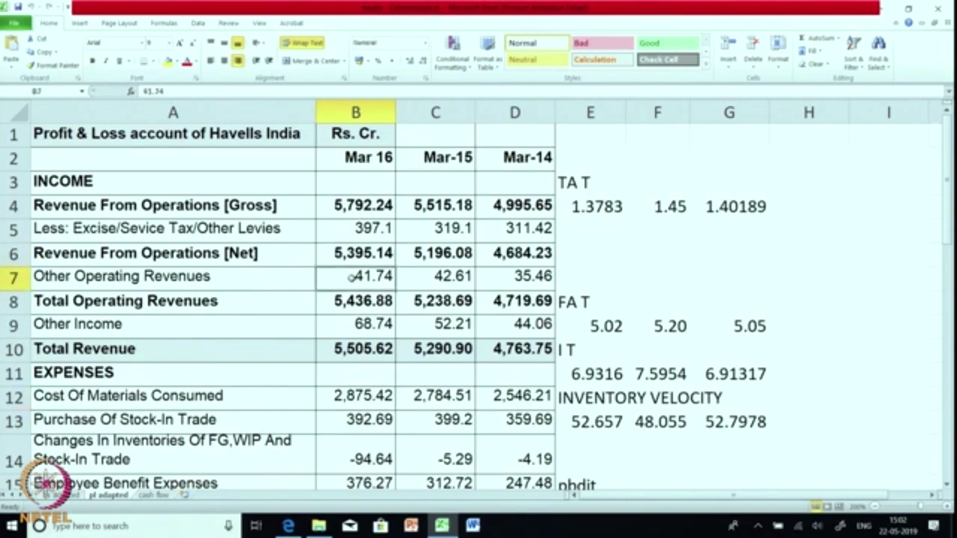
{"action": "left_click", "coordinate": [346, 301]}
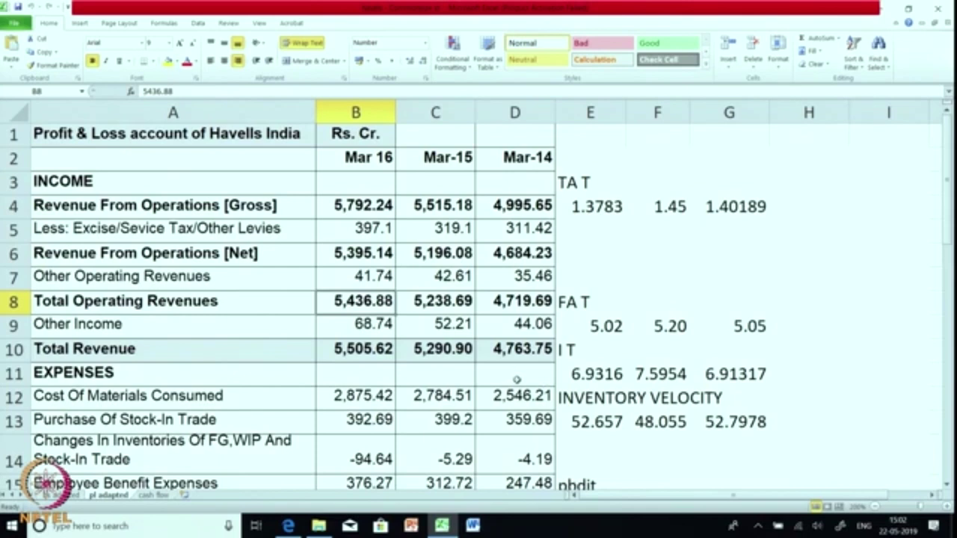
{"action": "scroll", "coordinate": [515, 378], "scroll_direction": "down", "scroll_amount": 2}
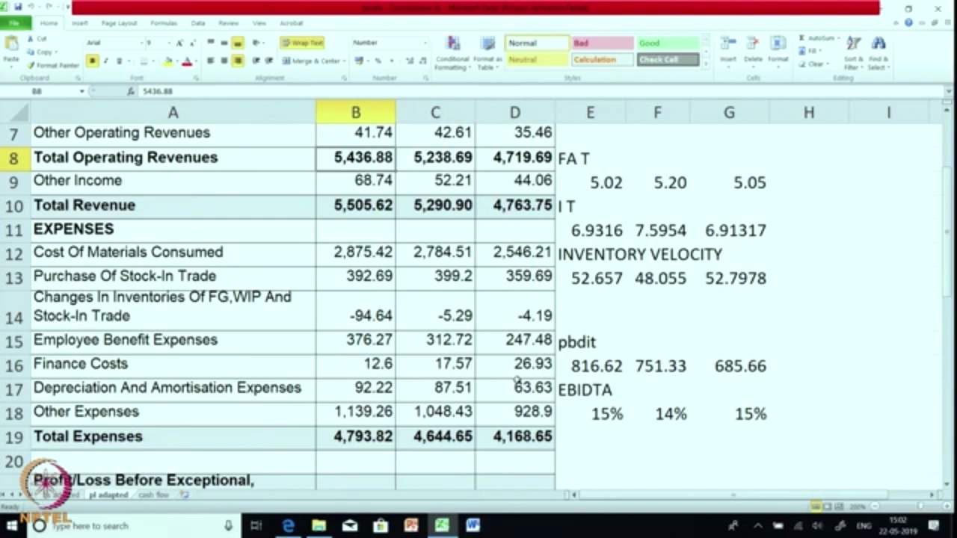
{"action": "scroll", "coordinate": [514, 379], "scroll_direction": "up", "scroll_amount": 1}
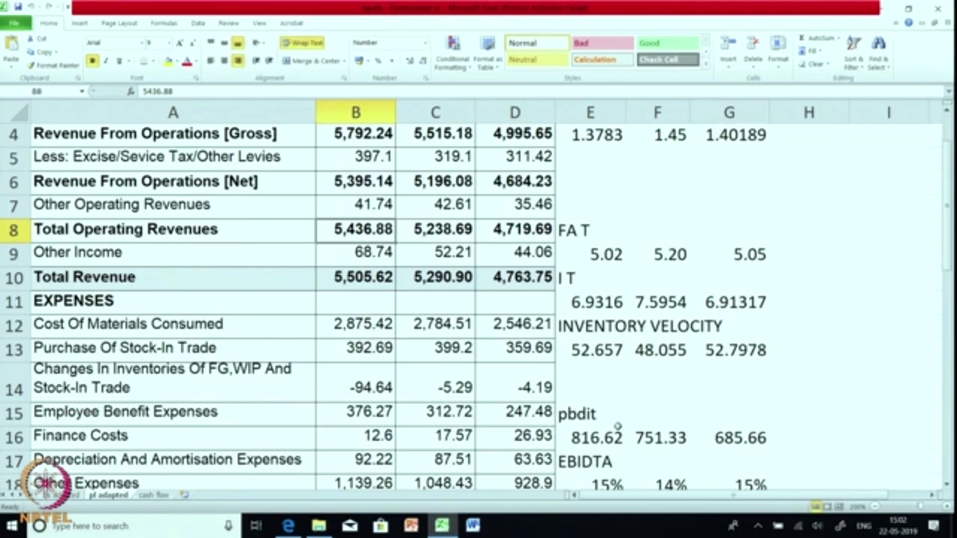
{"action": "left_click", "coordinate": [573, 369]}
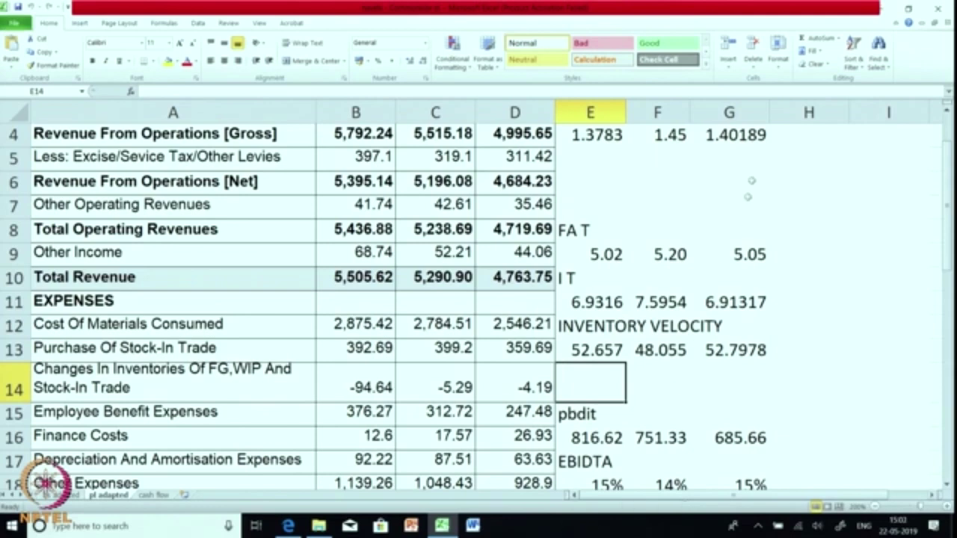
- Label cell E5, below the total asset turnover figures, as Cost of Material Consumed Ratio
{"action": "left_click", "coordinate": [601, 156]}
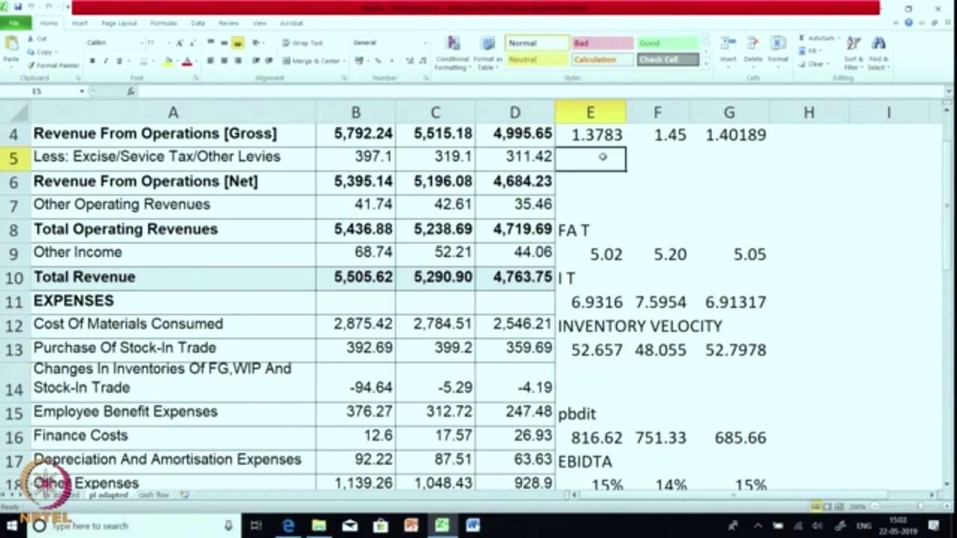
{"action": "type", "text": "C"}
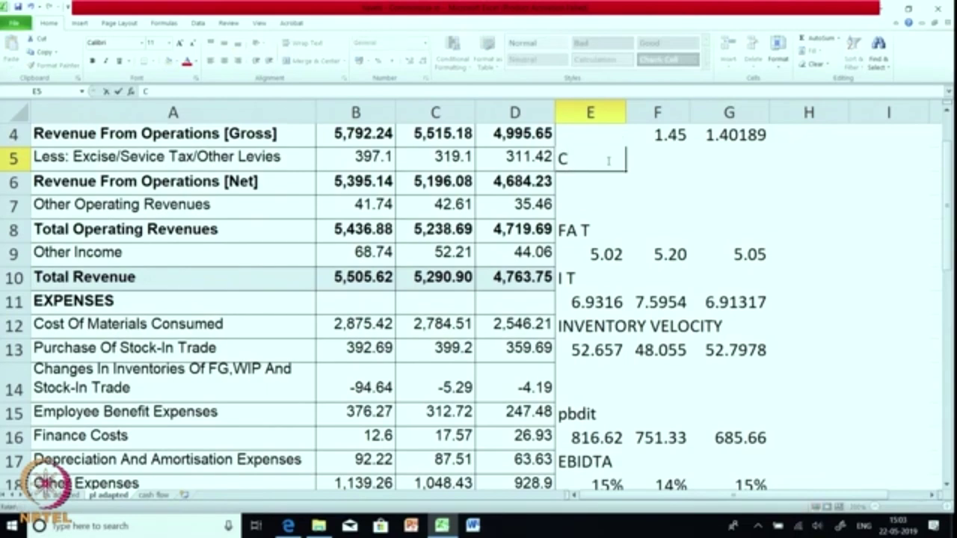
{"action": "type", "text": "ost o"}
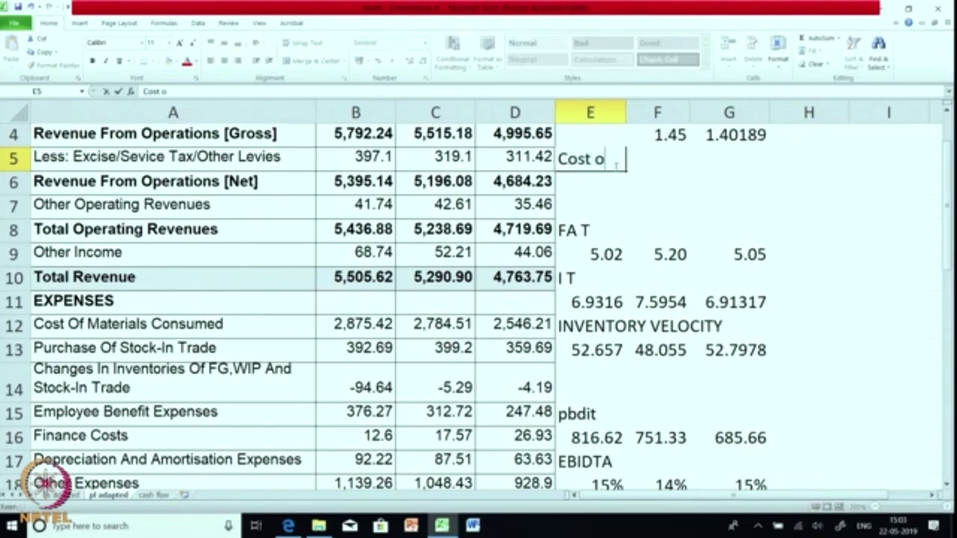
{"action": "type", "text": "f Mat"}
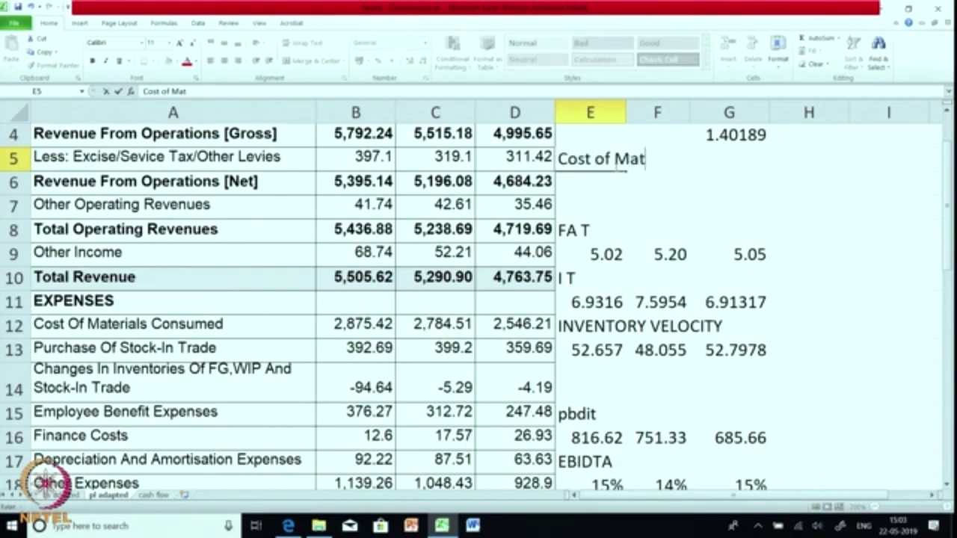
{"action": "type", "text": "erial C"}
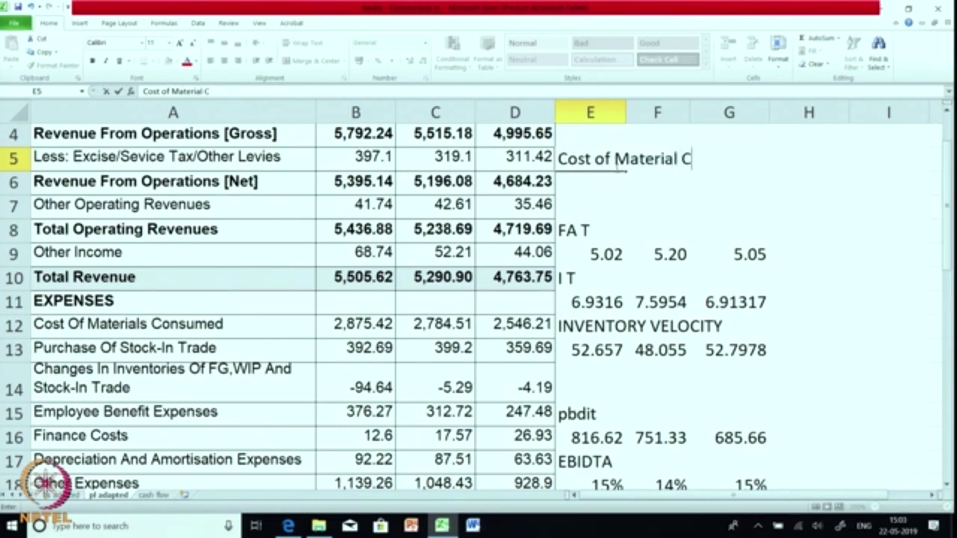
{"action": "type", "text": "onsum"}
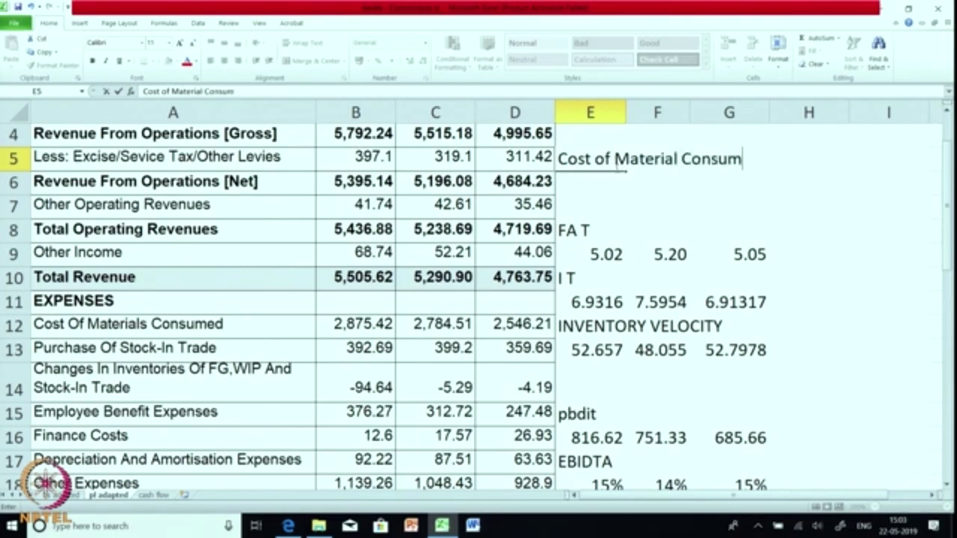
{"action": "type", "text": "ed Ratio"}
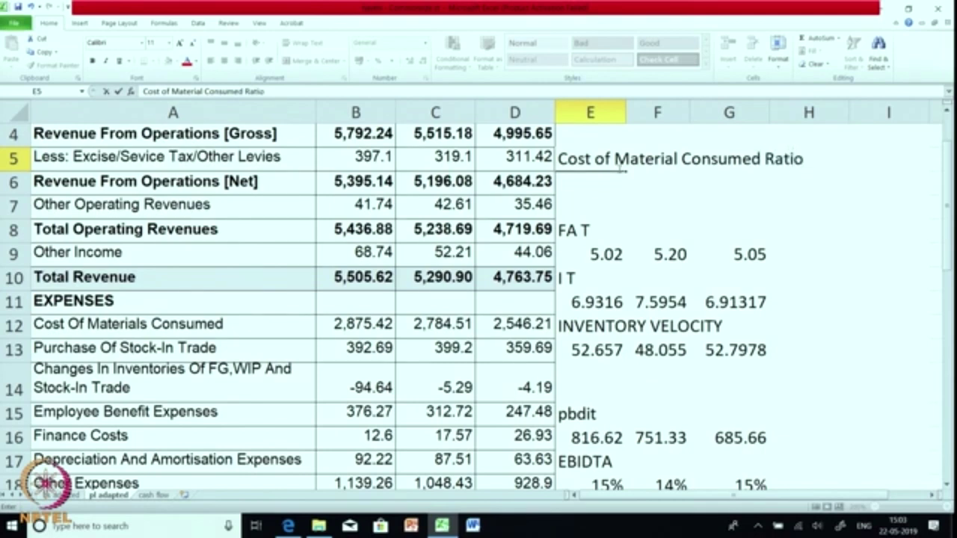
{"action": "key", "text": "Return"}
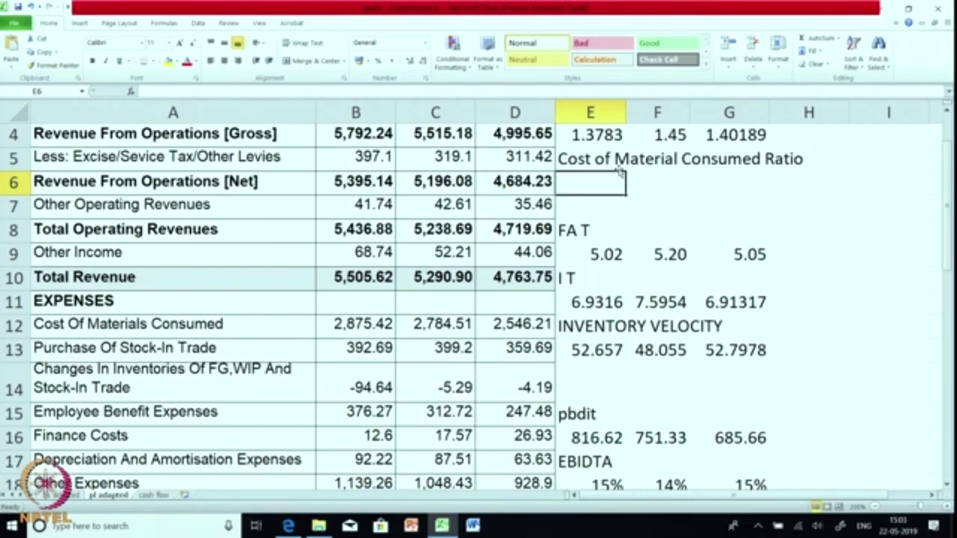
- Calculate the cost of material consumed ratio in E6 by dividing cost of materials consumed by total operating revenues, =B12/B8
{"action": "type", "text": "="}
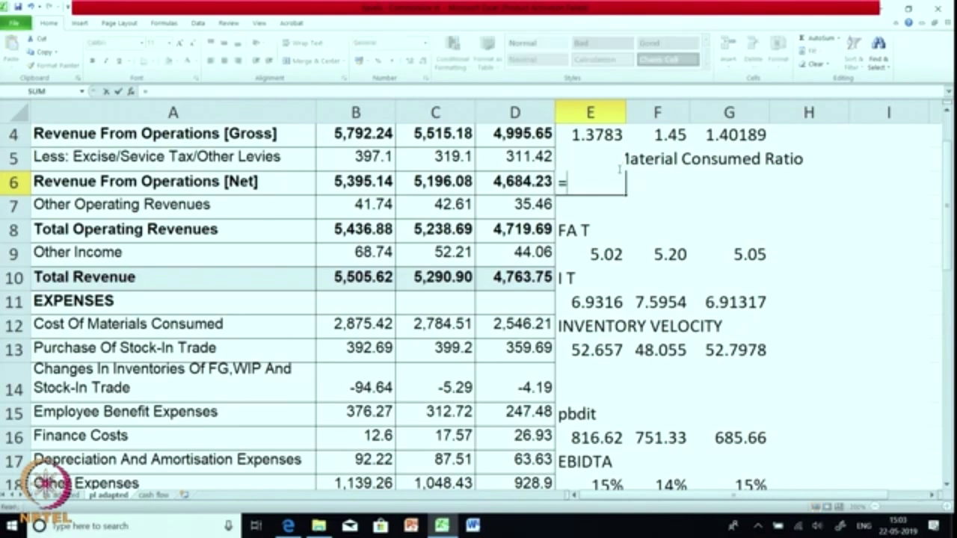
{"action": "left_click", "coordinate": [390, 331]}
{"action": "type", "text": "/"}
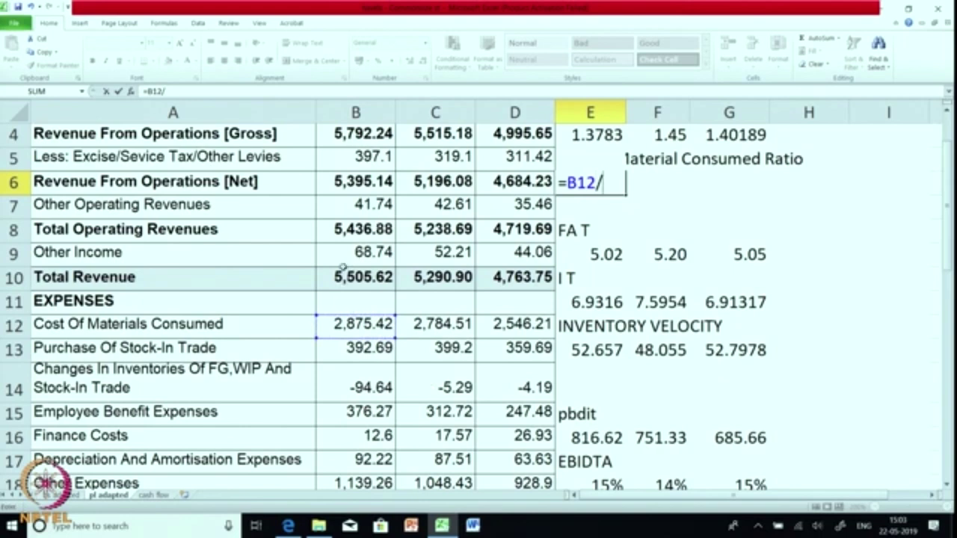
{"action": "left_click", "coordinate": [357, 231]}
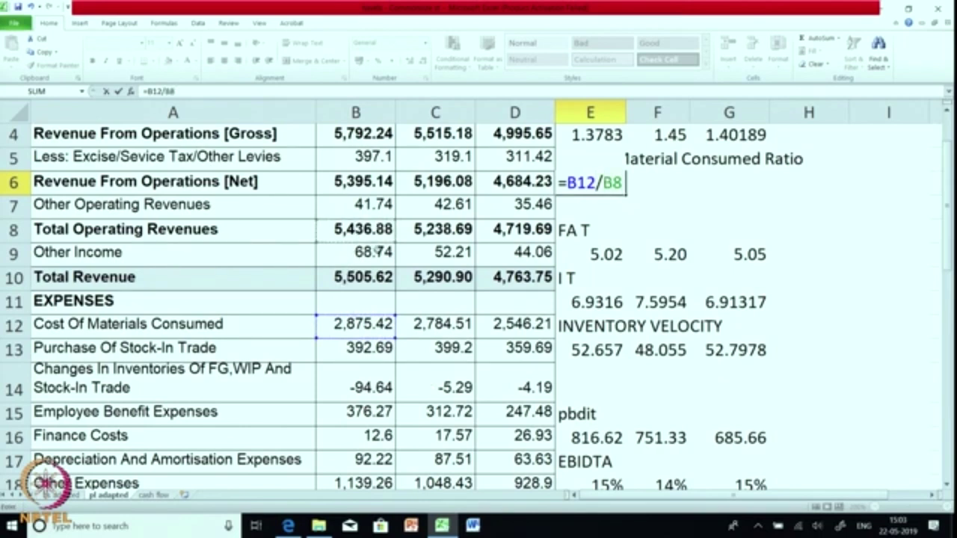
{"action": "key", "text": "Return"}
- Format the material cost ratio in E6 as a percentage with two decimals and fill the formula across to G6
{"action": "left_click", "coordinate": [588, 179]}
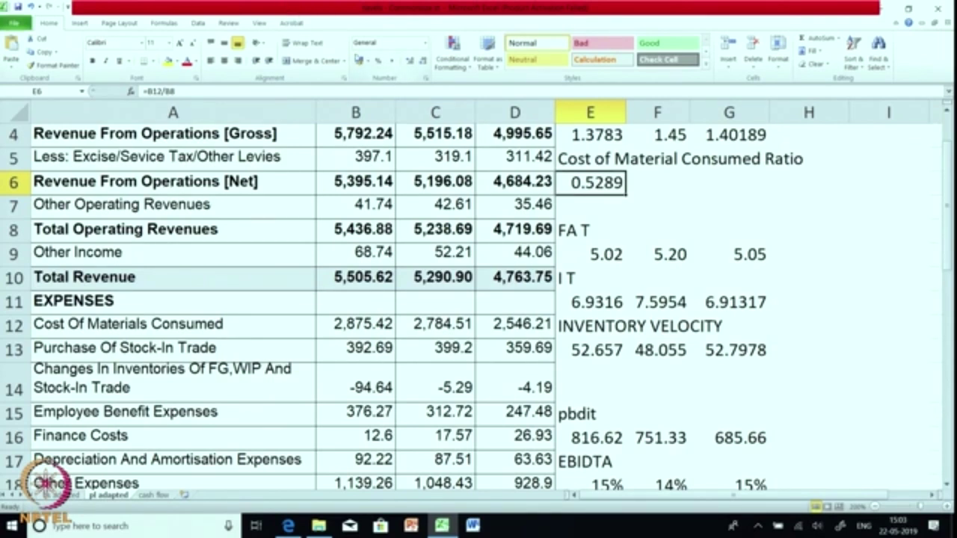
{"action": "left_click", "coordinate": [379, 60]}
{"action": "left_click", "coordinate": [410, 60]}
{"action": "left_click", "coordinate": [409, 60]}
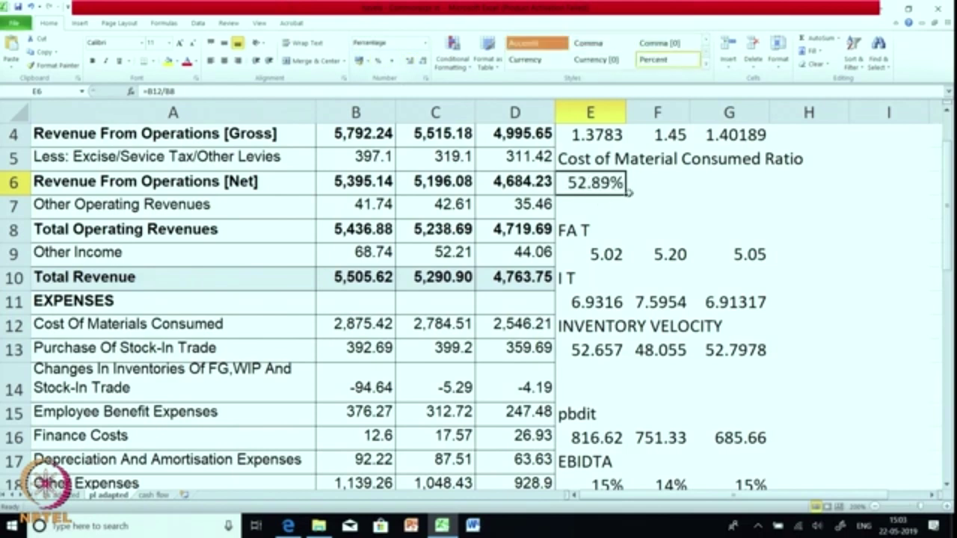
{"action": "left_click_drag", "start_coordinate": [625, 195], "coordinate": [769, 196]}
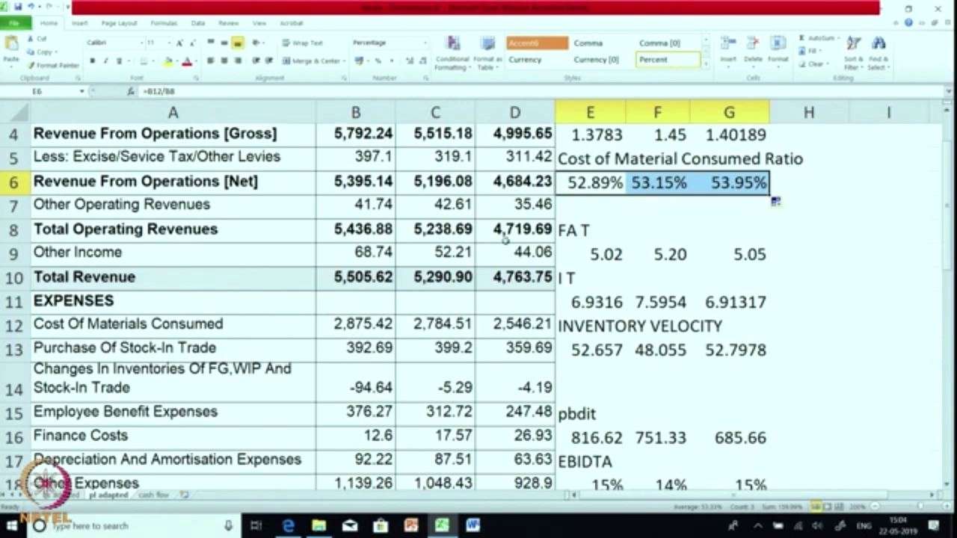
- Label cell E19, below the EBIDTA percentages, as Employee ben exp
{"action": "scroll", "coordinate": [510, 238], "scroll_direction": "down", "scroll_amount": 1}
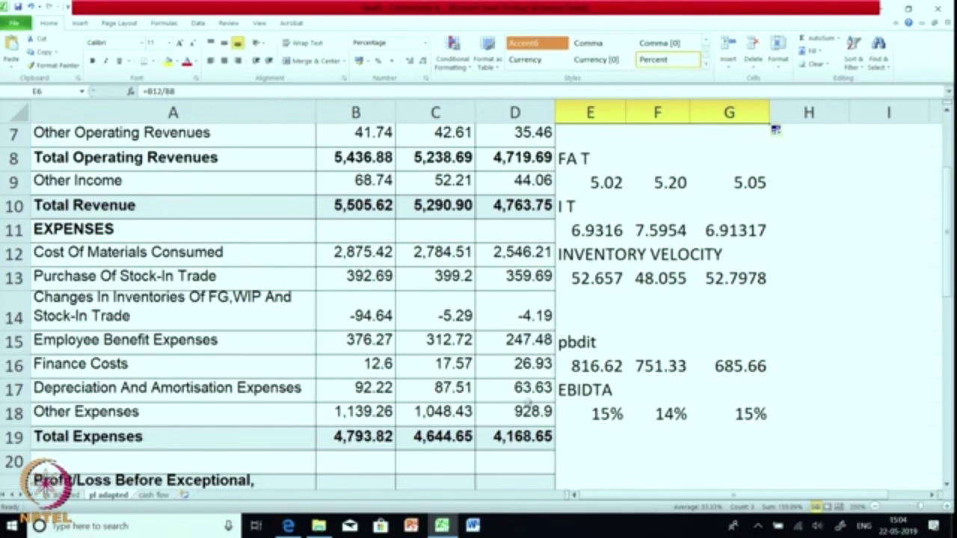
{"action": "scroll", "coordinate": [566, 406], "scroll_direction": "down", "scroll_amount": 1}
{"action": "left_click", "coordinate": [597, 365]}
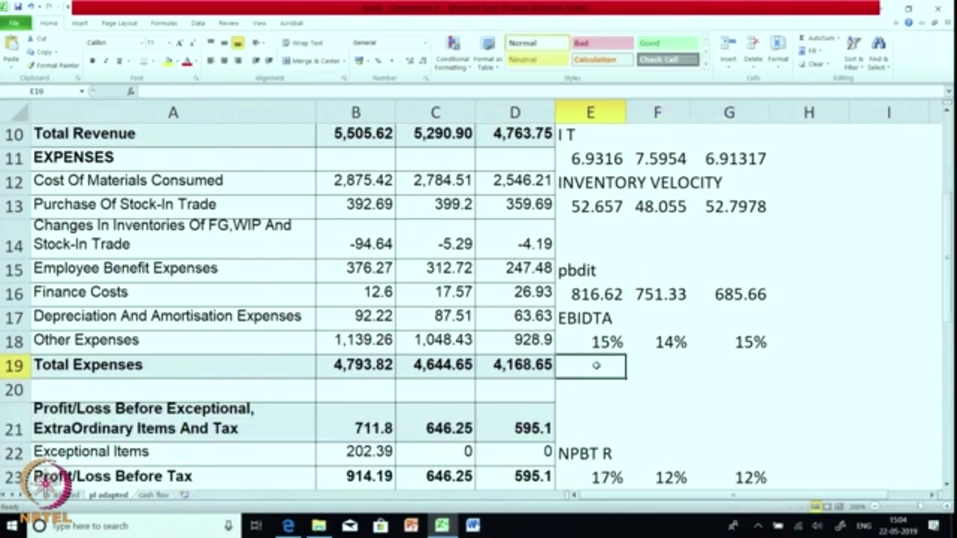
{"action": "type", "text": "E"}
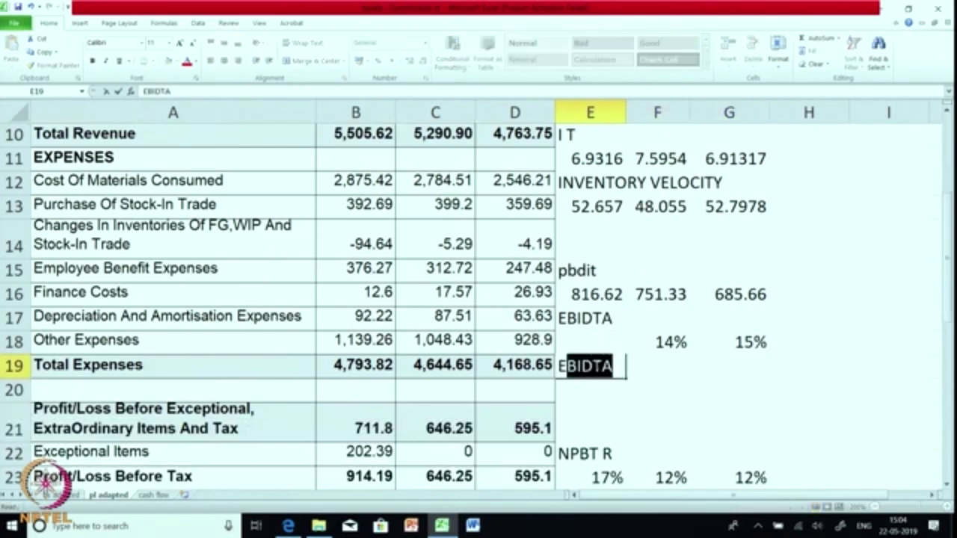
{"action": "type", "text": "mpl"}
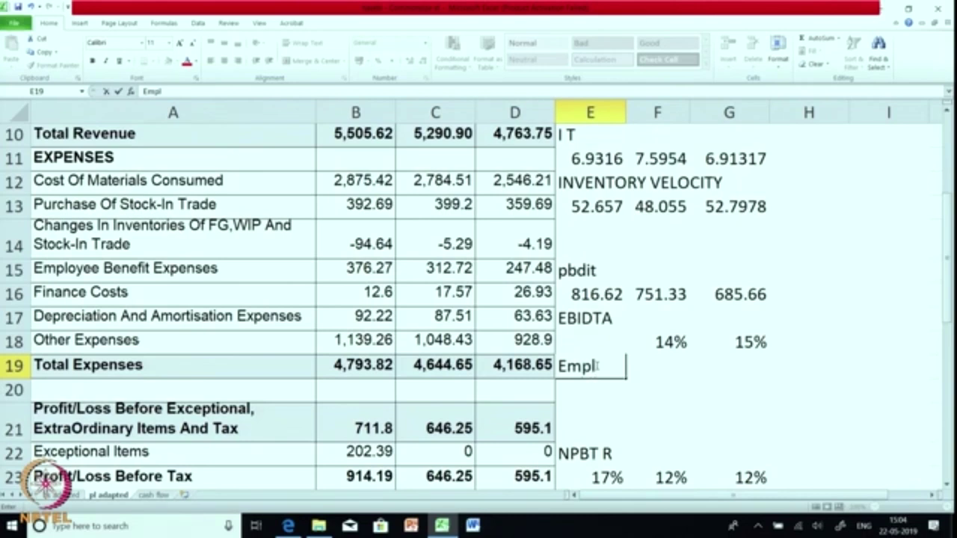
{"action": "type", "text": "o"}
{"action": "type", "text": "yee b"}
{"action": "type", "text": "e"}
{"action": "right_click", "coordinate": [599, 366]}
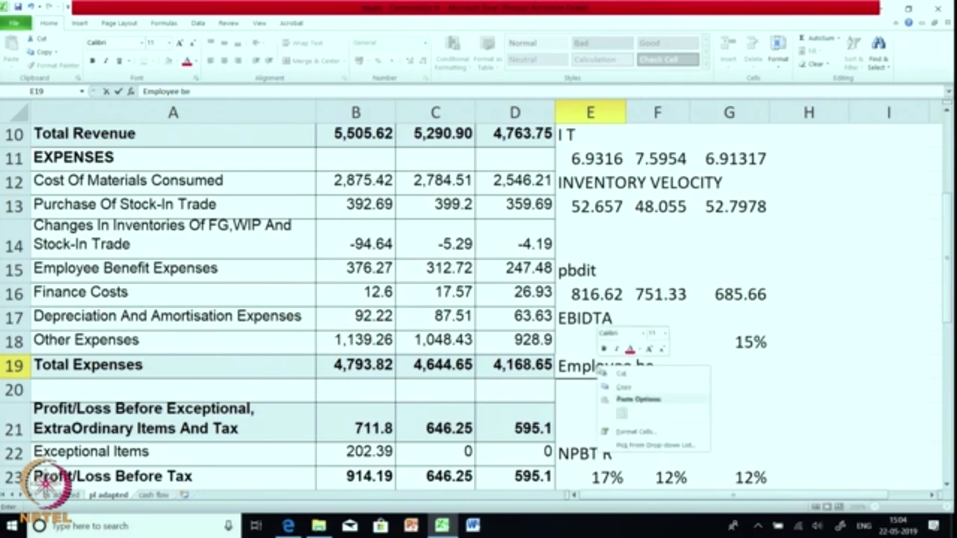
{"action": "key", "text": "Escape"}
{"action": "type", "text": "xp"}
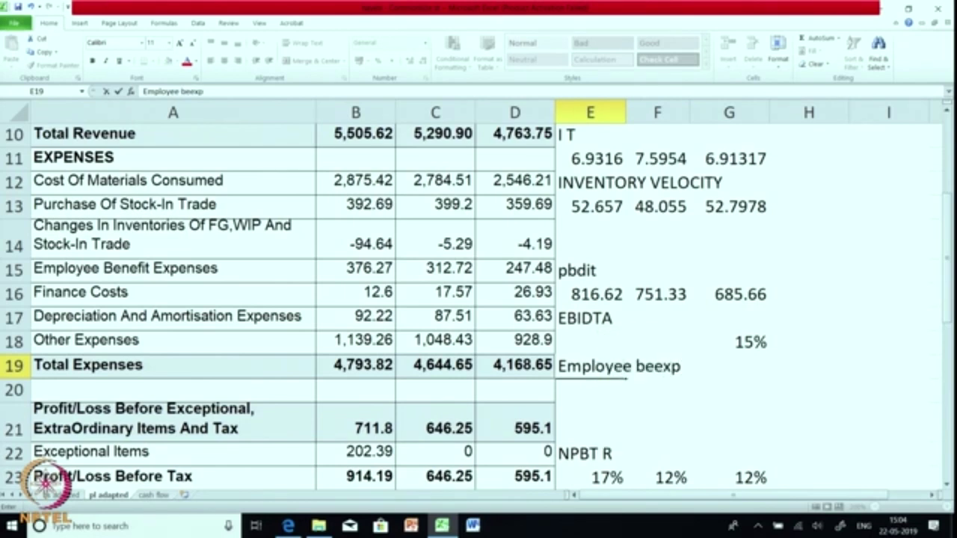
{"action": "left_click", "coordinate": [652, 367]}
{"action": "type", "text": "n"}
{"action": "key", "text": "Return"}
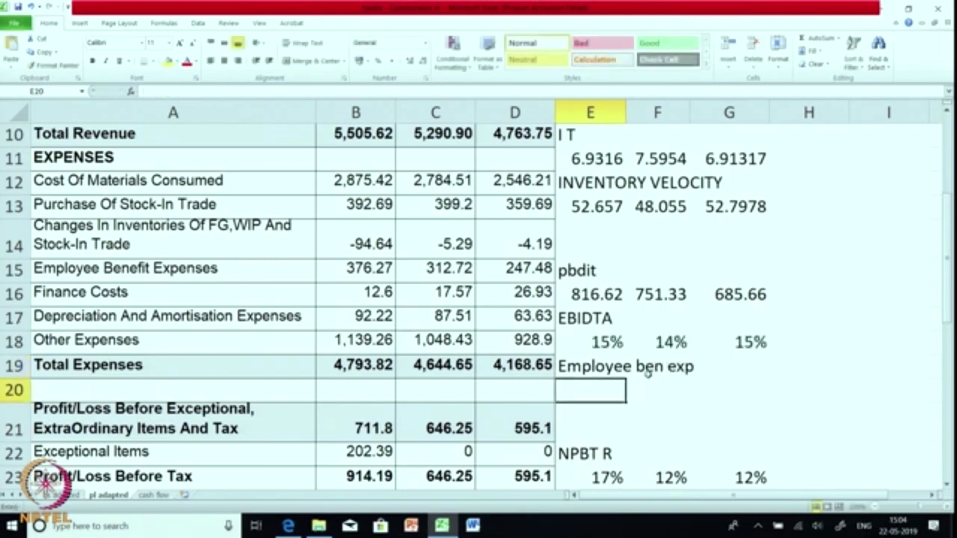
- Calculate the employee benefit expense ratio in E20 by dividing employee benefit expenses by net revenue from operations, =B15/B6
{"action": "type", "text": "="}
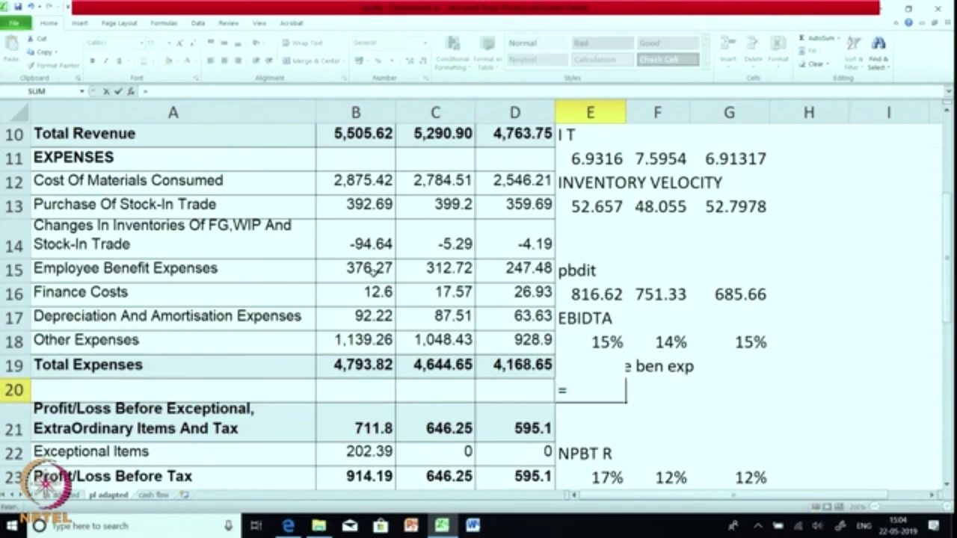
{"action": "left_click", "coordinate": [372, 272]}
{"action": "type", "text": "/"}
{"action": "scroll", "coordinate": [372, 272], "scroll_direction": "up", "scroll_amount": 2}
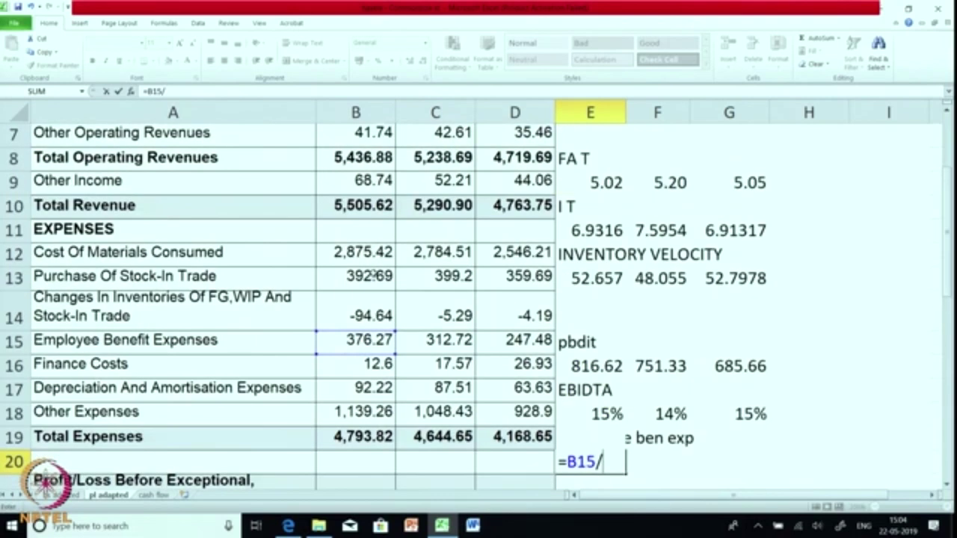
{"action": "left_click", "coordinate": [340, 185]}
{"action": "key", "text": "Return"}
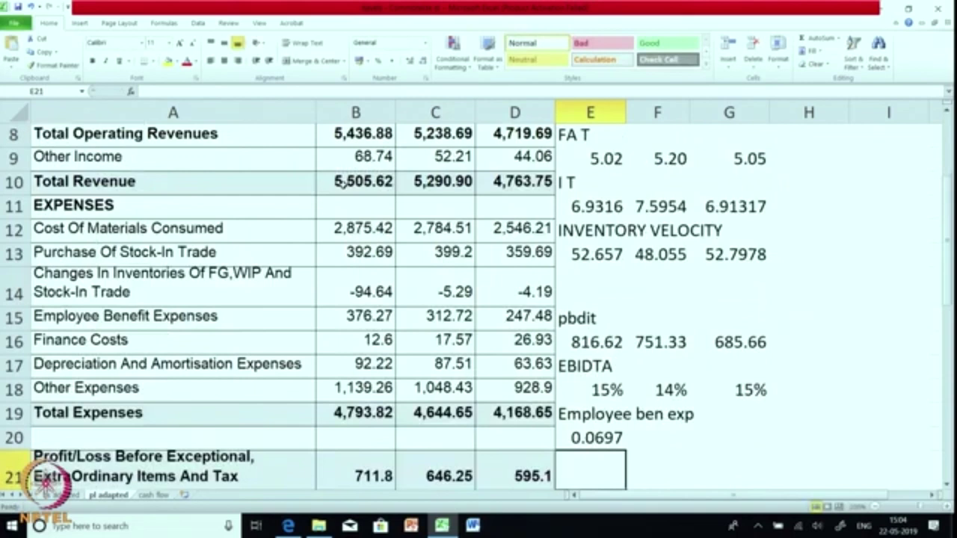
- Format the employee expense ratio in E20 as a percentage with two decimals and fill the formula across to G20
{"action": "left_click", "coordinate": [600, 435]}
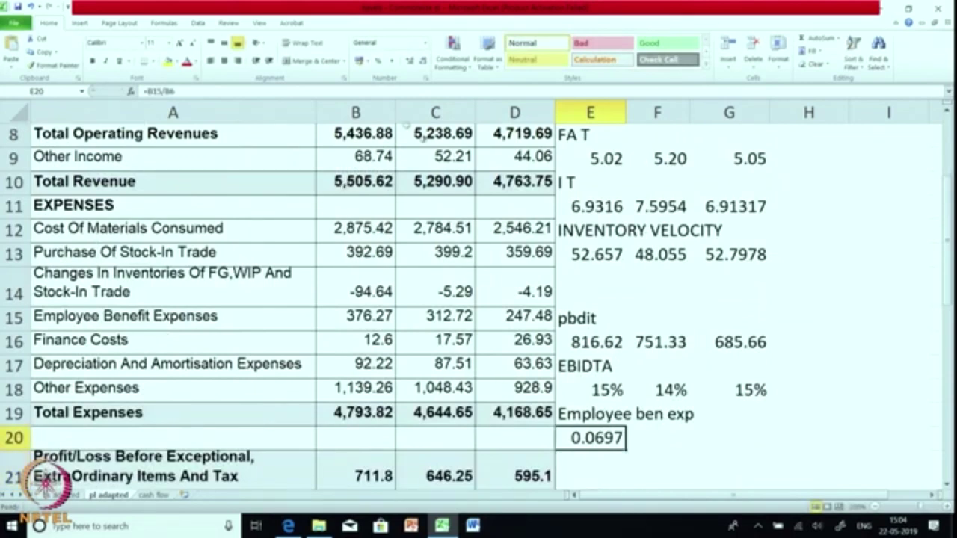
{"action": "left_click", "coordinate": [377, 61]}
{"action": "left_click", "coordinate": [409, 60]}
{"action": "left_click", "coordinate": [409, 60]}
{"action": "left_click_drag", "start_coordinate": [625, 451], "coordinate": [770, 451]}
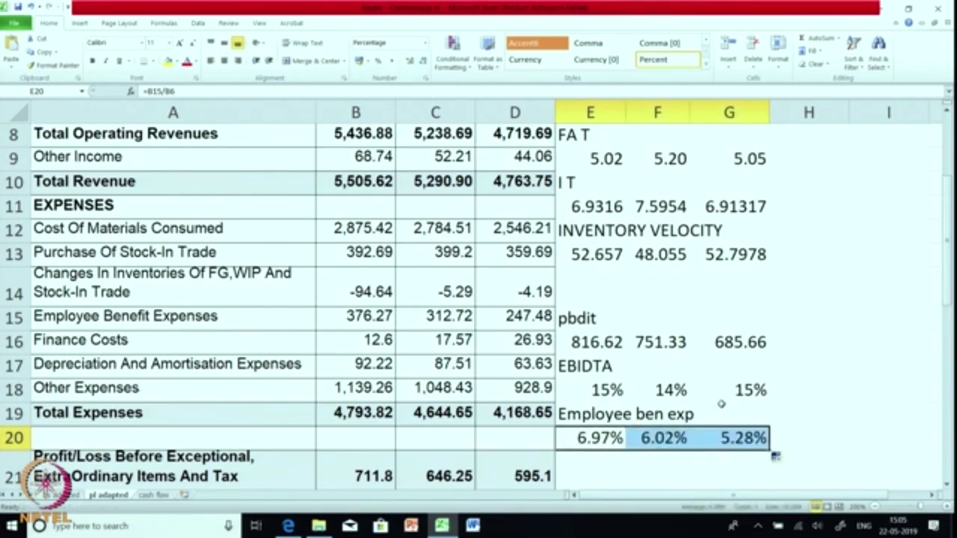
{"action": "left_click", "coordinate": [720, 405]}
{"action": "scroll", "coordinate": [695, 413], "scroll_direction": "up", "scroll_amount": 3}
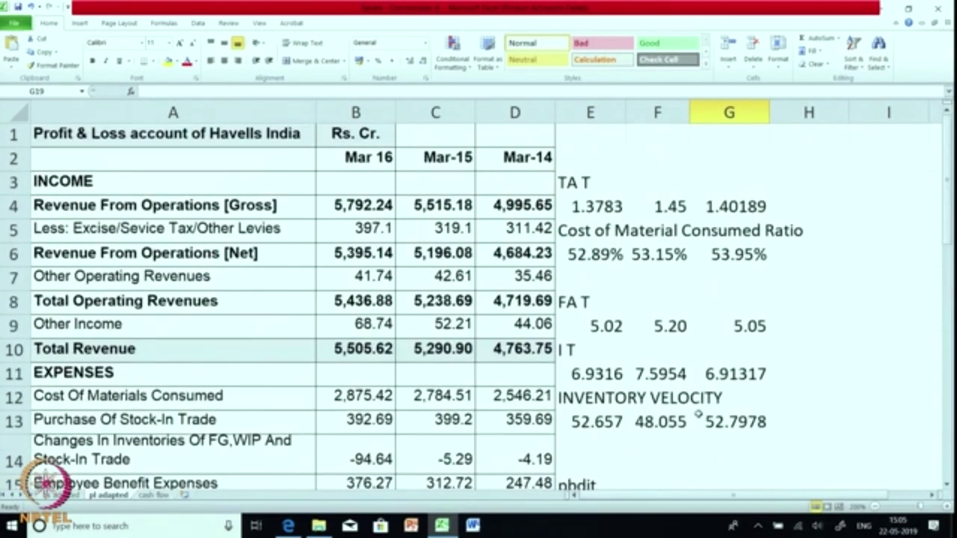
- Review the employee benefit expense ratios in row 20 across the years
{"action": "scroll", "coordinate": [697, 413], "scroll_direction": "down", "scroll_amount": 3}
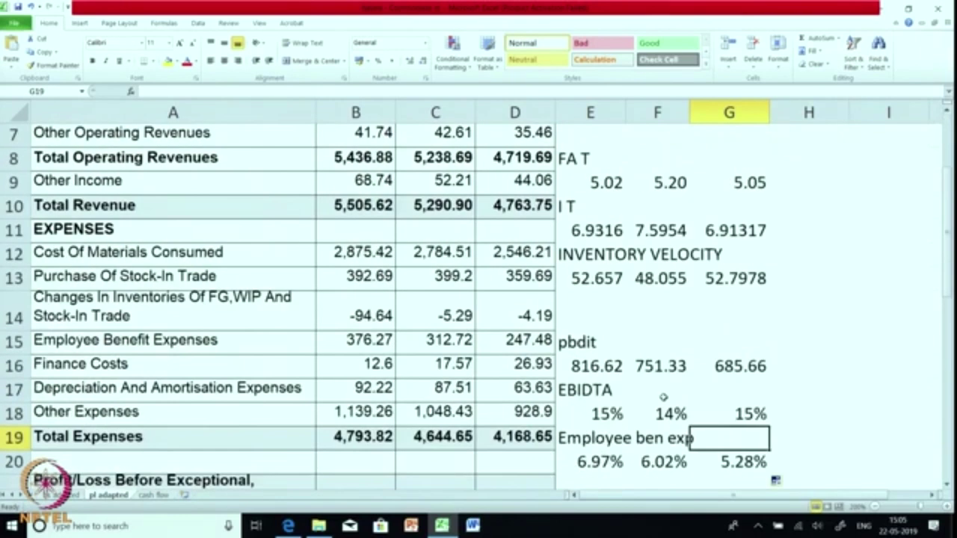
{"action": "left_click", "coordinate": [601, 396]}
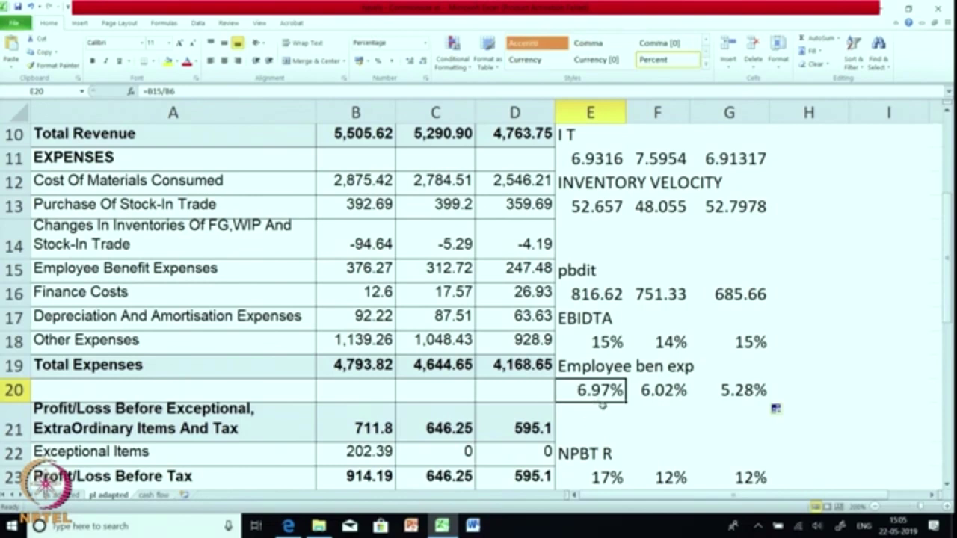
{"action": "left_click", "coordinate": [750, 391]}
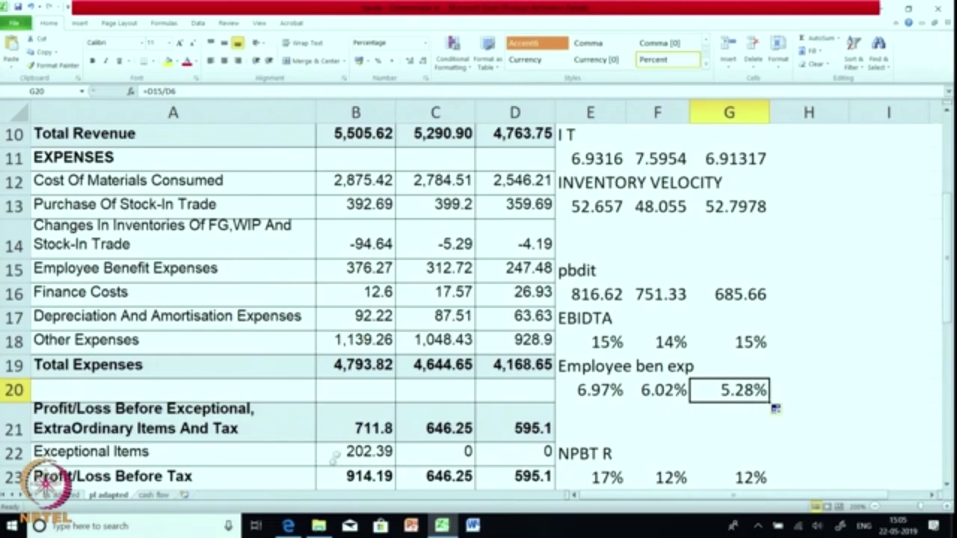
- Copy the Net Cash From Operating Activities label from A6 of the cash flow sheet into E5
{"action": "left_click", "coordinate": [157, 496]}
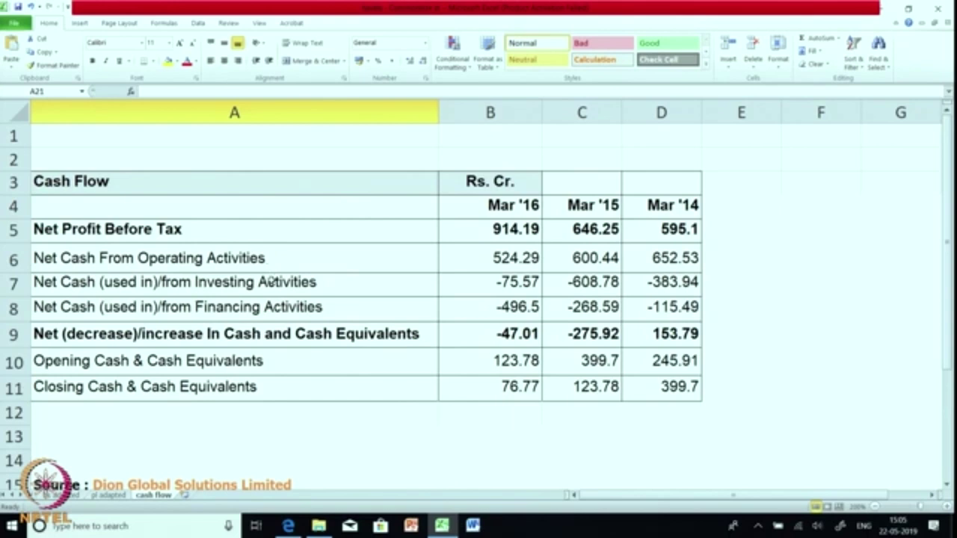
{"action": "left_click", "coordinate": [517, 258]}
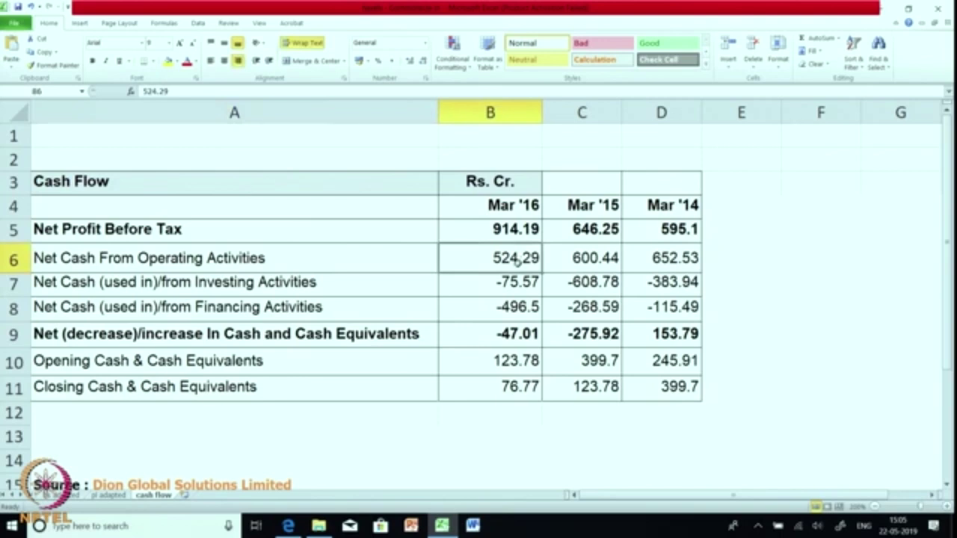
{"action": "right_click", "coordinate": [317, 259]}
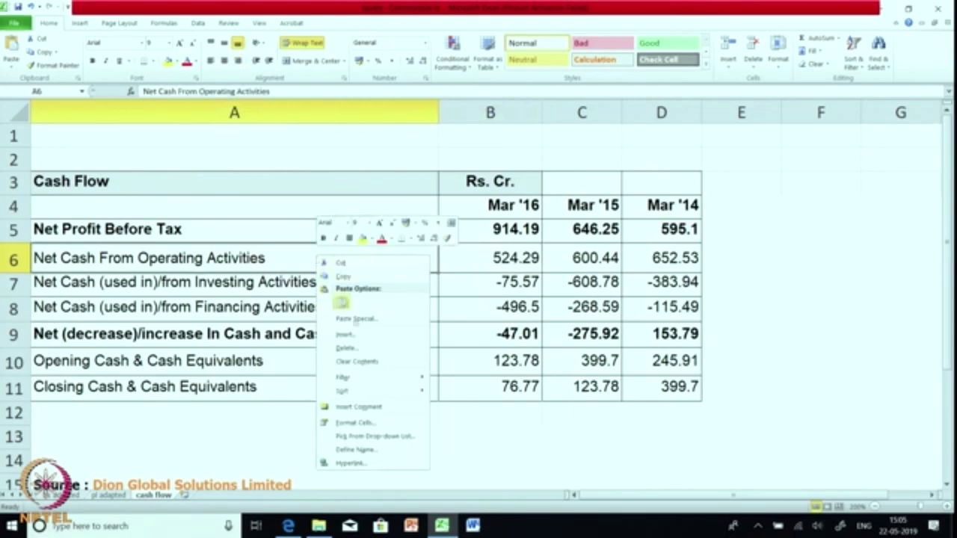
{"action": "mouse_move", "coordinate": [351, 387]}
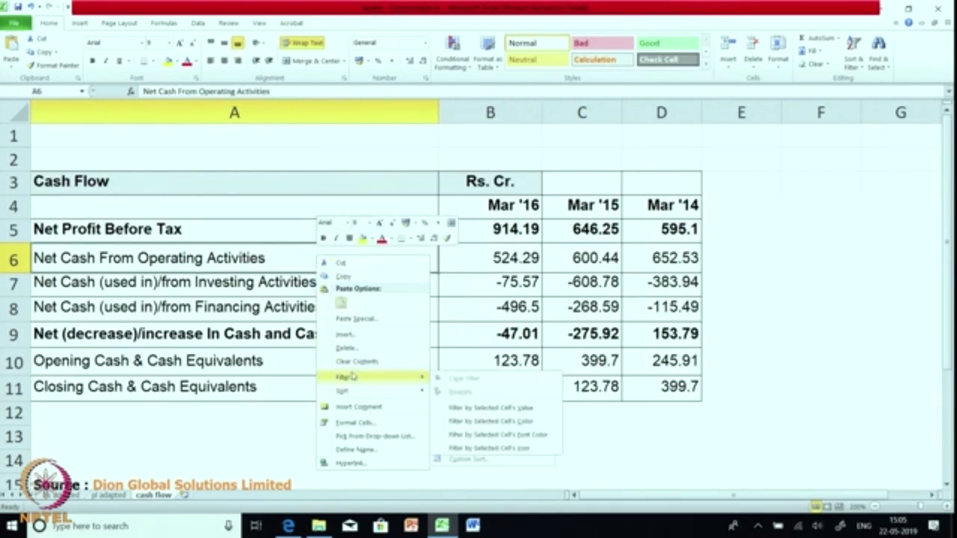
{"action": "left_click", "coordinate": [343, 276]}
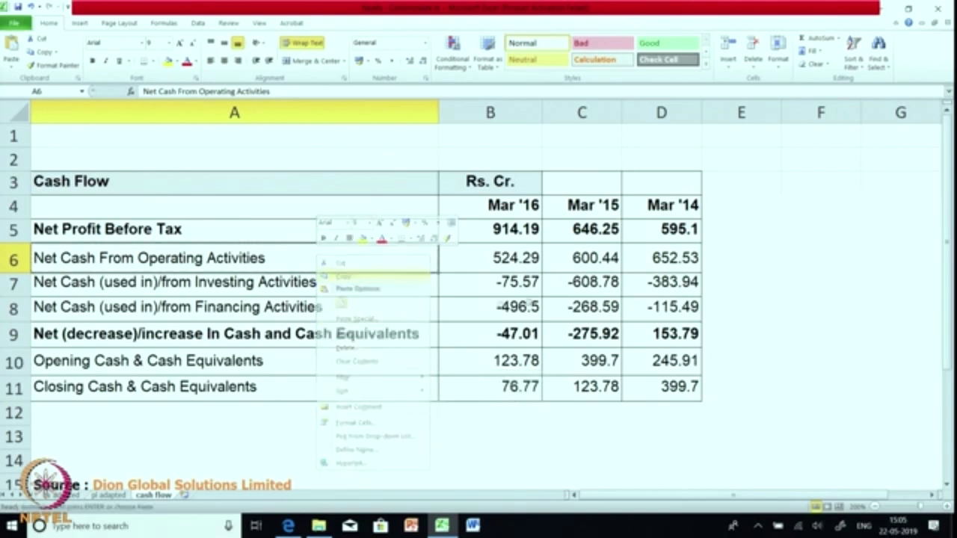
{"action": "left_click", "coordinate": [714, 230]}
{"action": "right_click", "coordinate": [714, 229]}
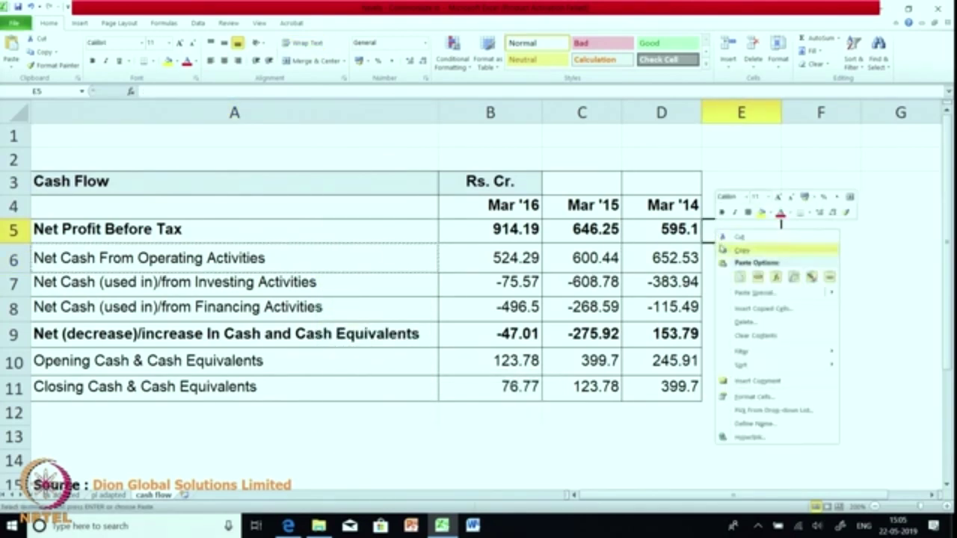
{"action": "mouse_move", "coordinate": [739, 356]}
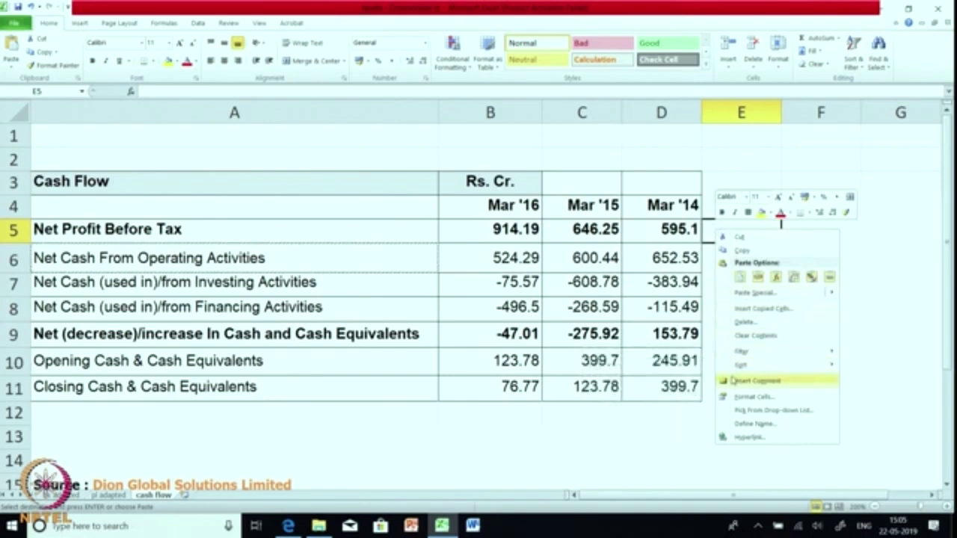
{"action": "left_click", "coordinate": [745, 293]}
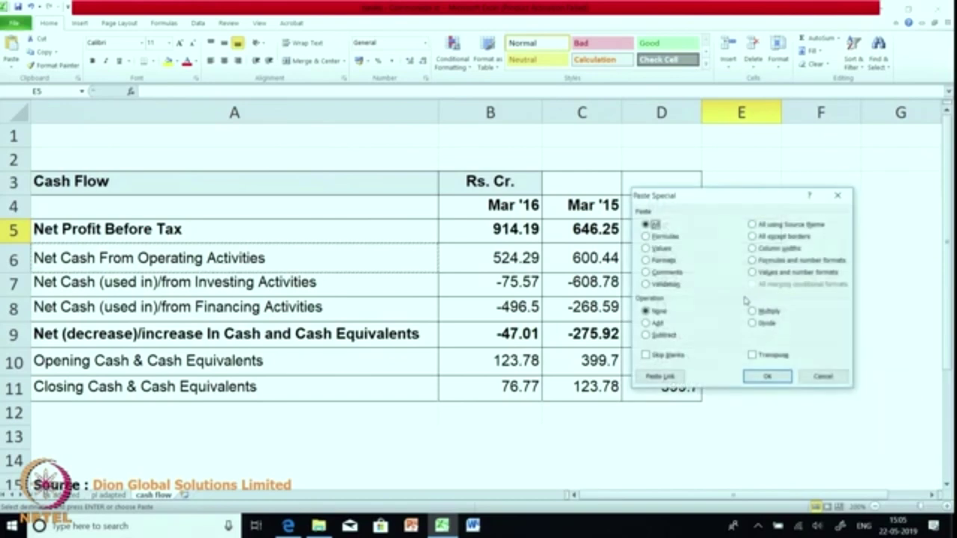
{"action": "left_click", "coordinate": [759, 376]}
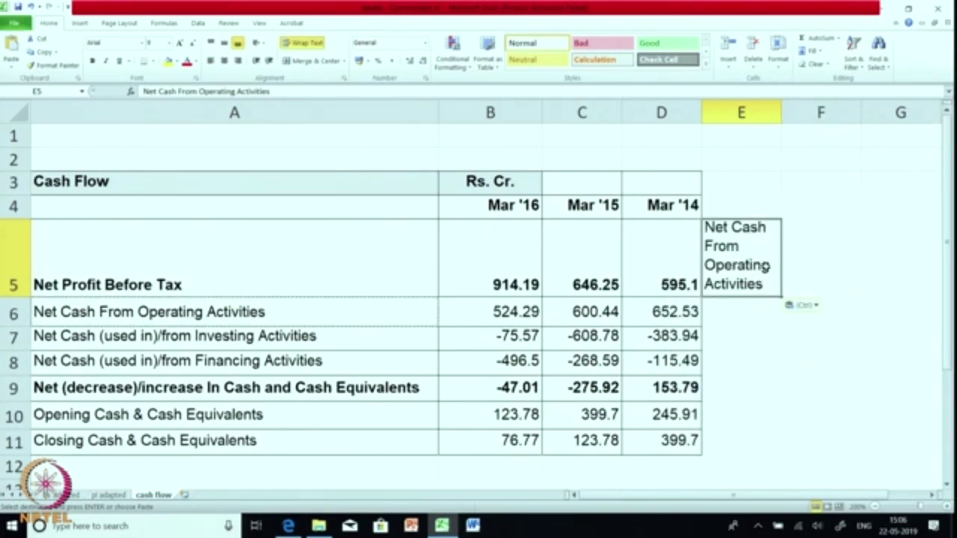
- Extend the label in E5 to read Net Cash From Operating Activities/ revenues
{"action": "left_click", "coordinate": [285, 91]}
{"action": "type", "text": "/"}
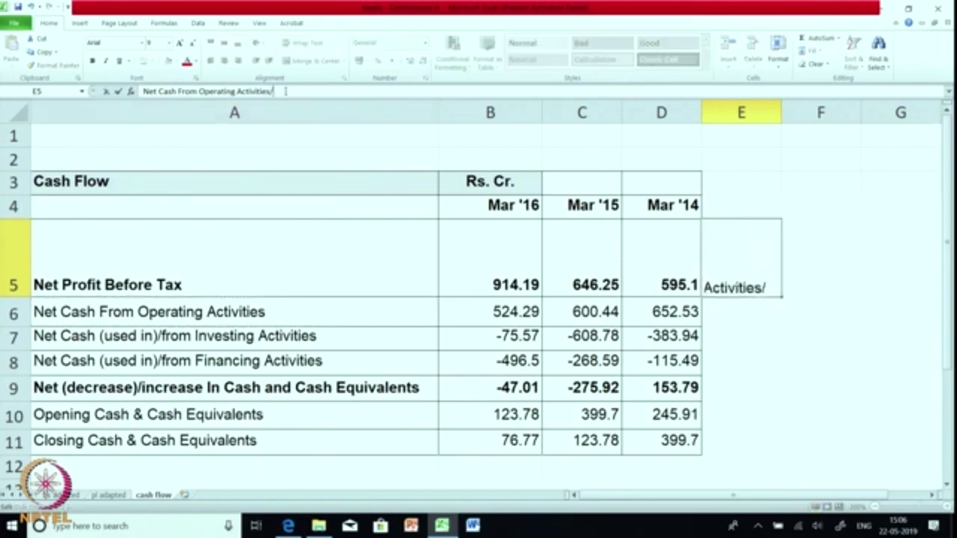
{"action": "type", "text": " reven"}
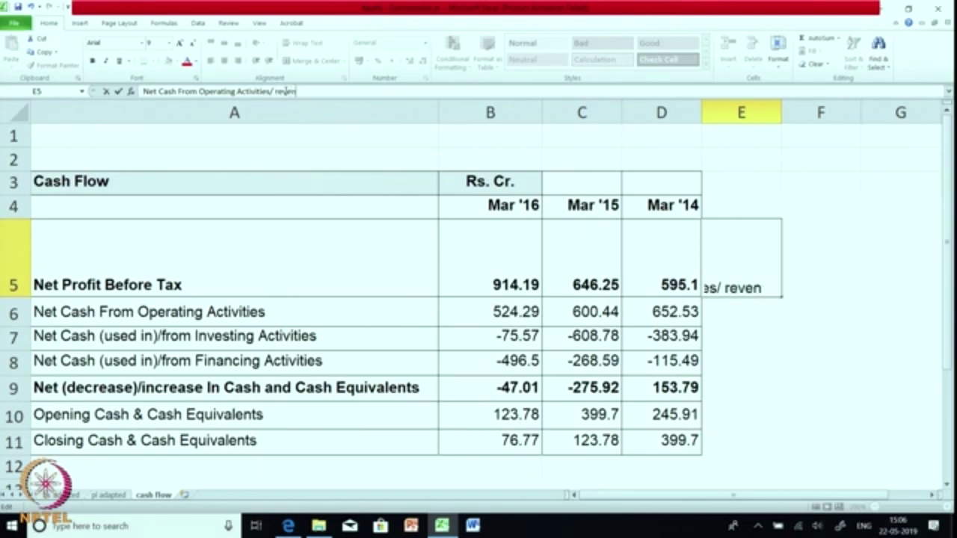
{"action": "type", "text": "ues"}
{"action": "key", "text": "Return"}
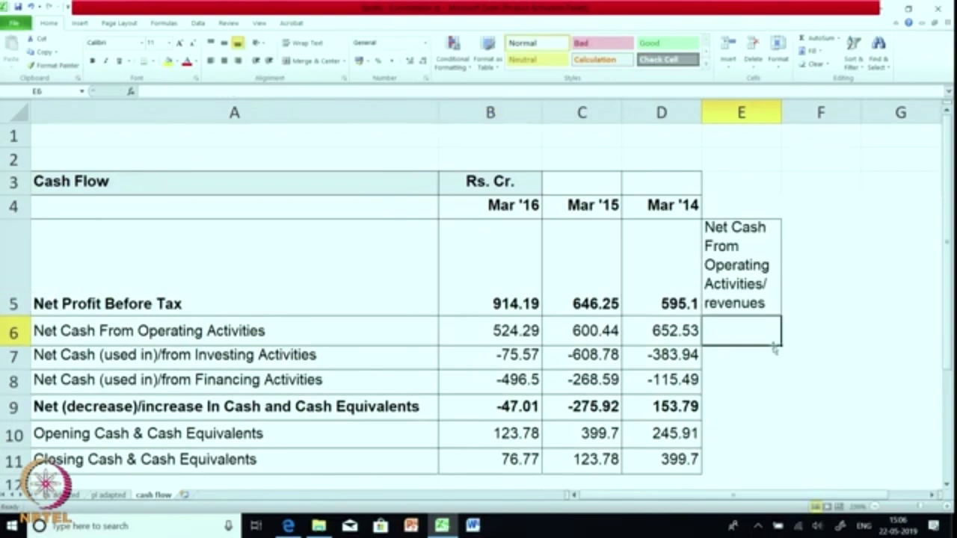
- Calculate the ratio in E6 by dividing operating cash flow by total operating revenues from the pl adapted sheet, =B6/'pl adapted'!B8
{"action": "type", "text": "="}
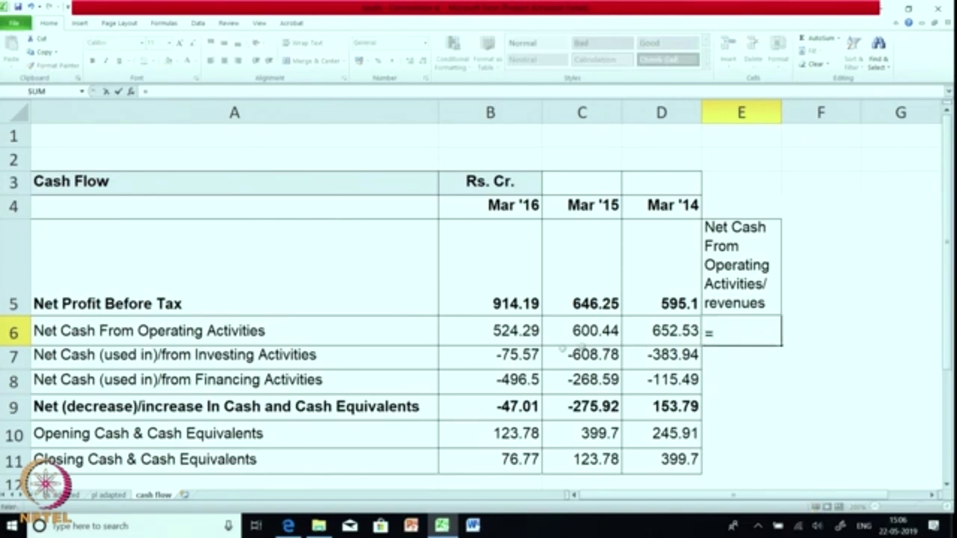
{"action": "left_click", "coordinate": [505, 325]}
{"action": "type", "text": "/"}
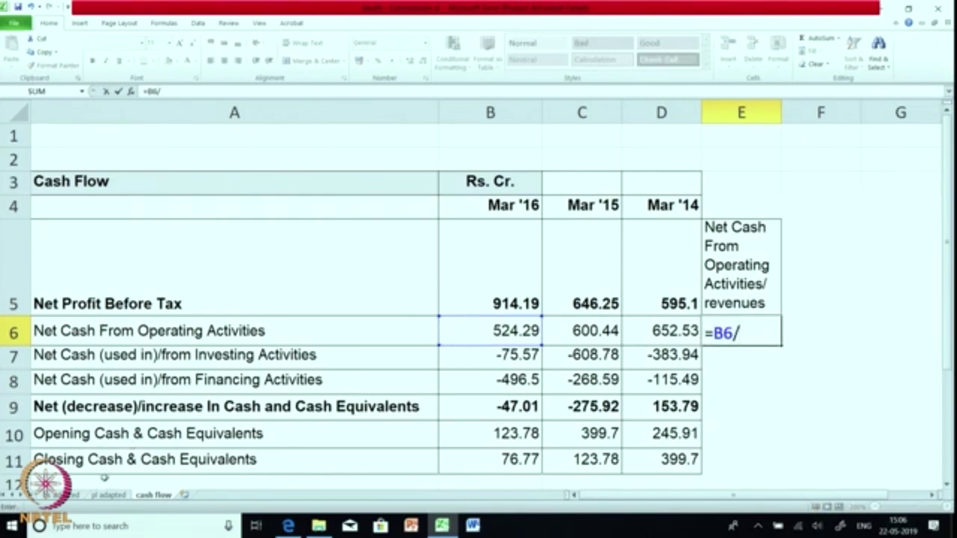
{"action": "left_click", "coordinate": [106, 496]}
{"action": "scroll", "coordinate": [266, 356], "scroll_direction": "up", "scroll_amount": 2}
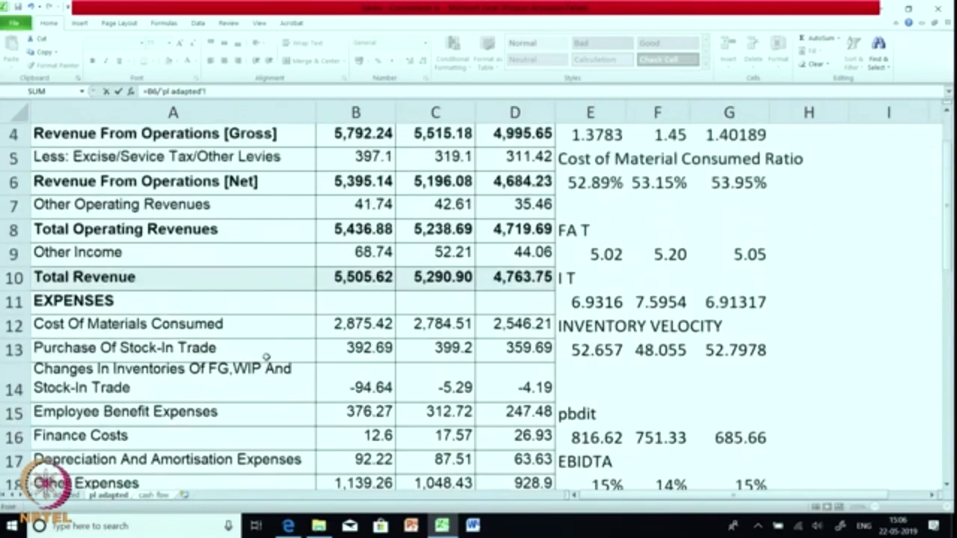
{"action": "scroll", "coordinate": [266, 356], "scroll_direction": "up", "scroll_amount": 1}
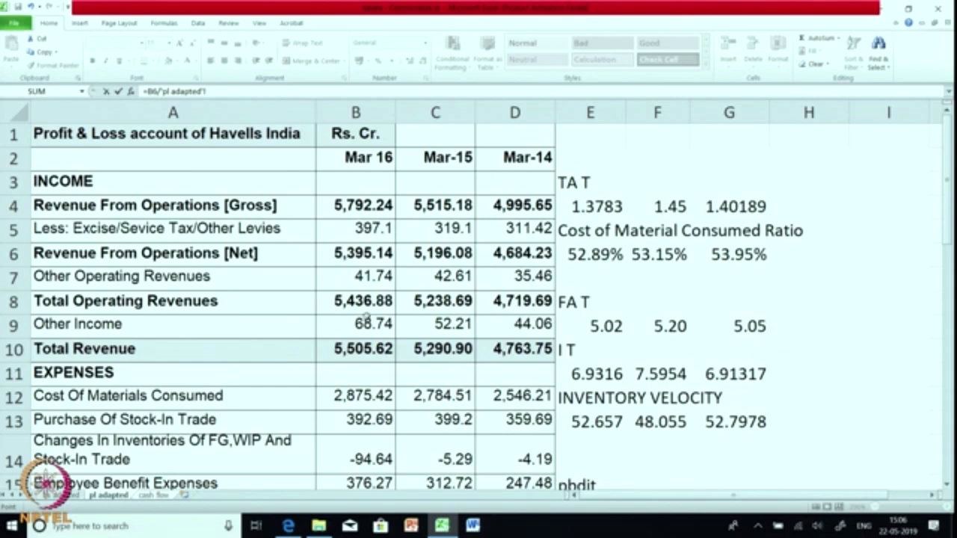
{"action": "left_click", "coordinate": [364, 309]}
{"action": "key", "text": "Return"}
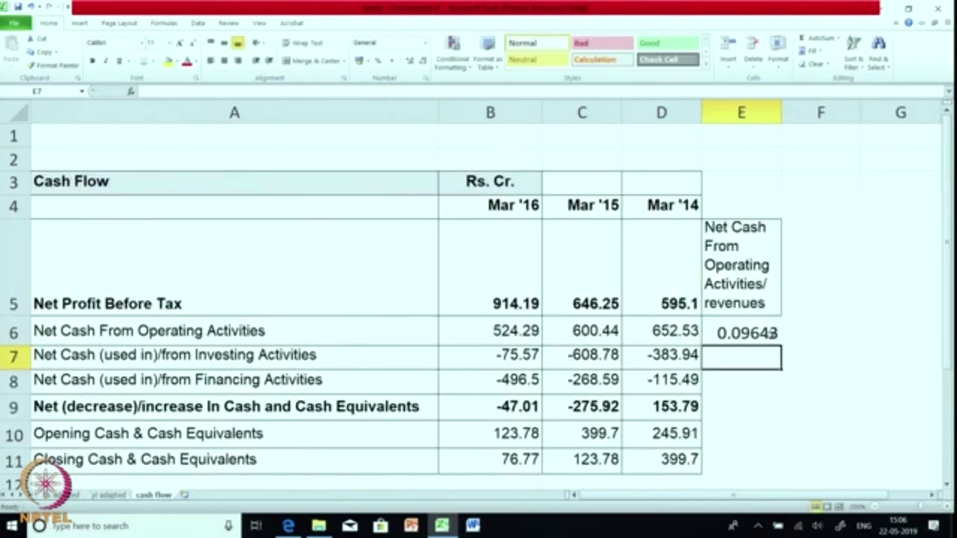
- Check the total operating revenues source on the pl adapted sheet and format the cash flow ratio in E6 as a percentage with two decimals
{"action": "left_click", "coordinate": [773, 334]}
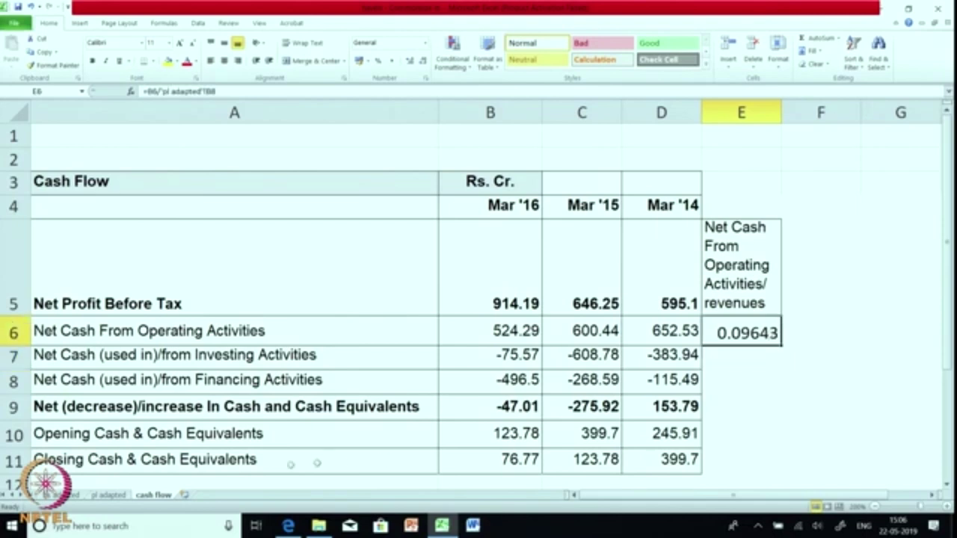
{"action": "left_click", "coordinate": [109, 495]}
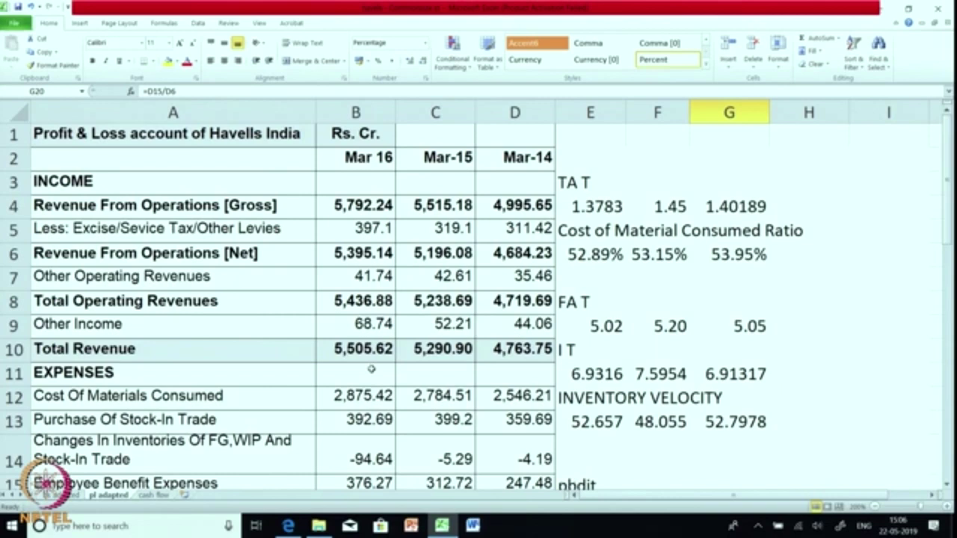
{"action": "left_click", "coordinate": [357, 305]}
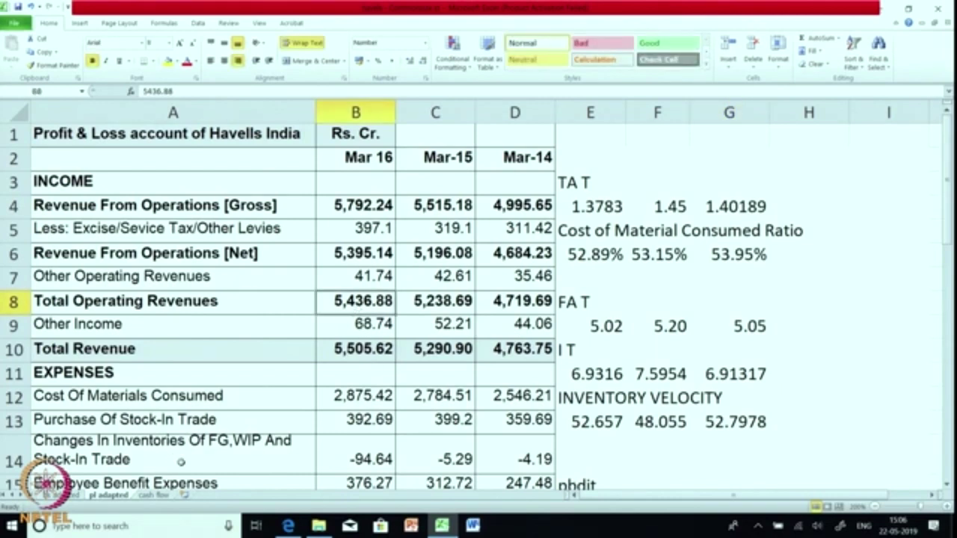
{"action": "left_click", "coordinate": [155, 496]}
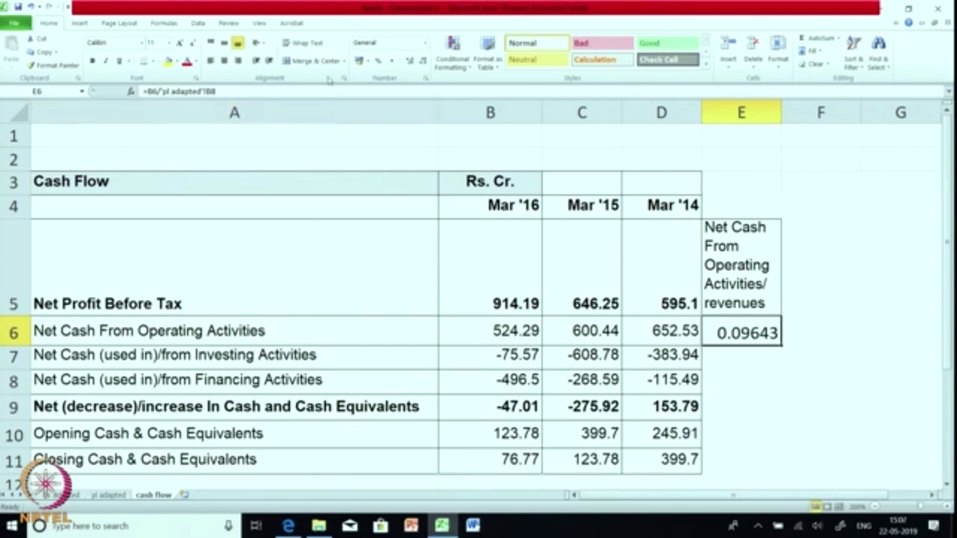
{"action": "left_click", "coordinate": [376, 65]}
{"action": "left_click", "coordinate": [409, 60]}
{"action": "left_click", "coordinate": [409, 60]}
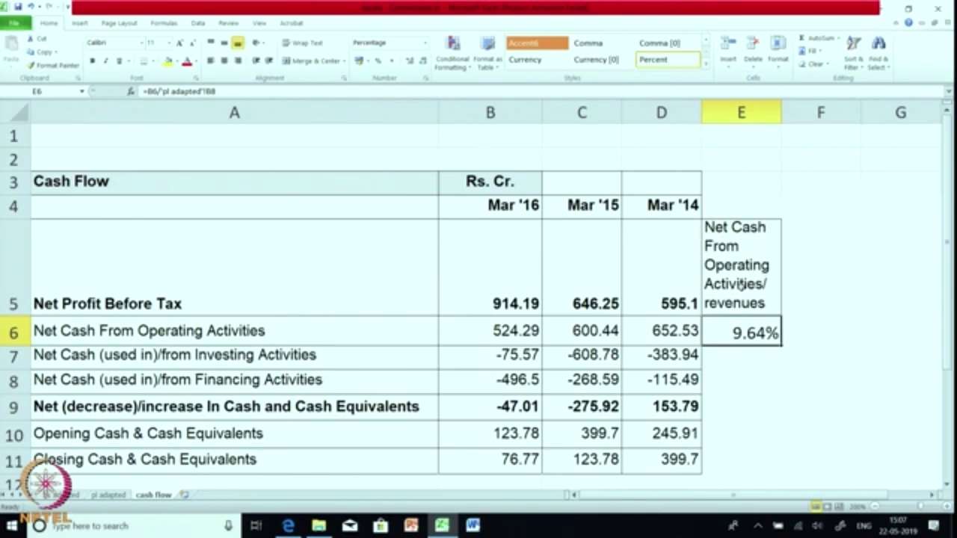
- Fill the operating cash flow to revenues formula from E6 across to G6 and review each year's ratio
{"action": "left_click", "coordinate": [852, 363]}
{"action": "left_click", "coordinate": [773, 334]}
{"action": "left_click_drag", "start_coordinate": [780, 345], "coordinate": [926, 342]}
{"action": "left_click", "coordinate": [819, 378]}
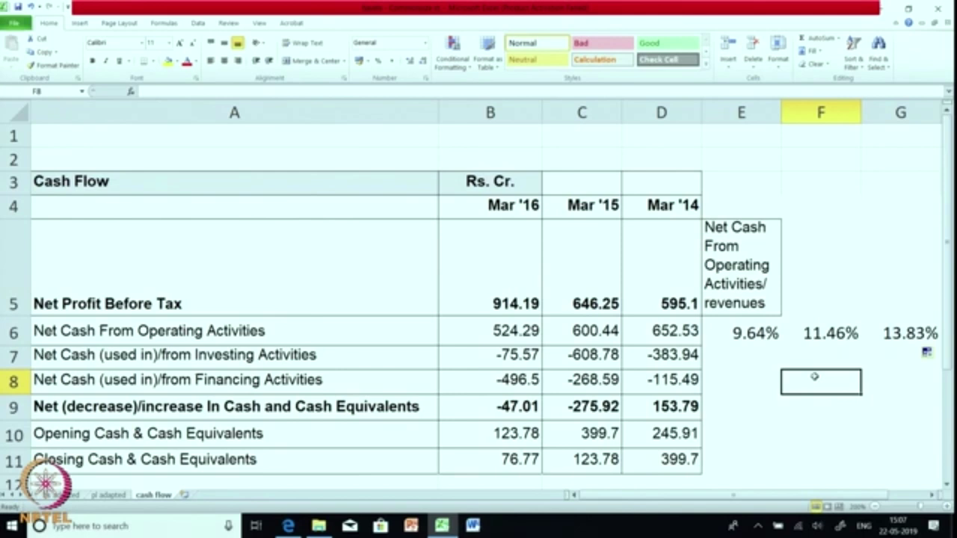
{"action": "left_click", "coordinate": [888, 334]}
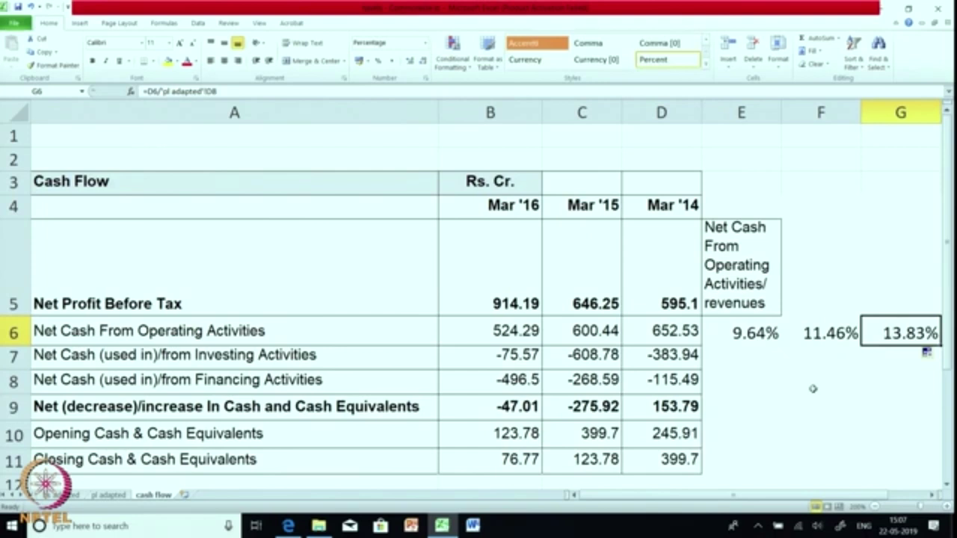
{"action": "left_click", "coordinate": [816, 329]}
{"action": "left_click", "coordinate": [751, 330]}
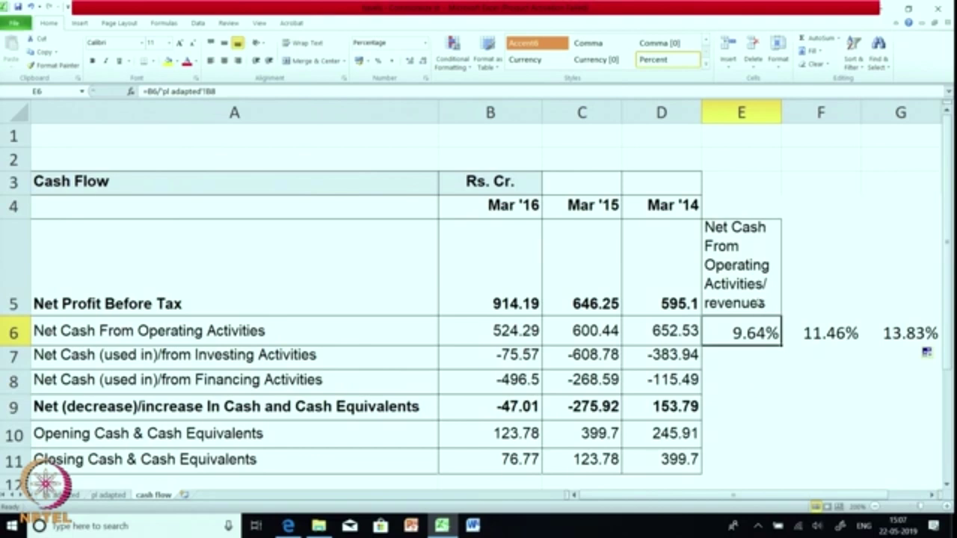
- Copy the Net Cash From Operating Activities/ revenues label from E5 to E7
{"action": "left_click", "coordinate": [759, 285]}
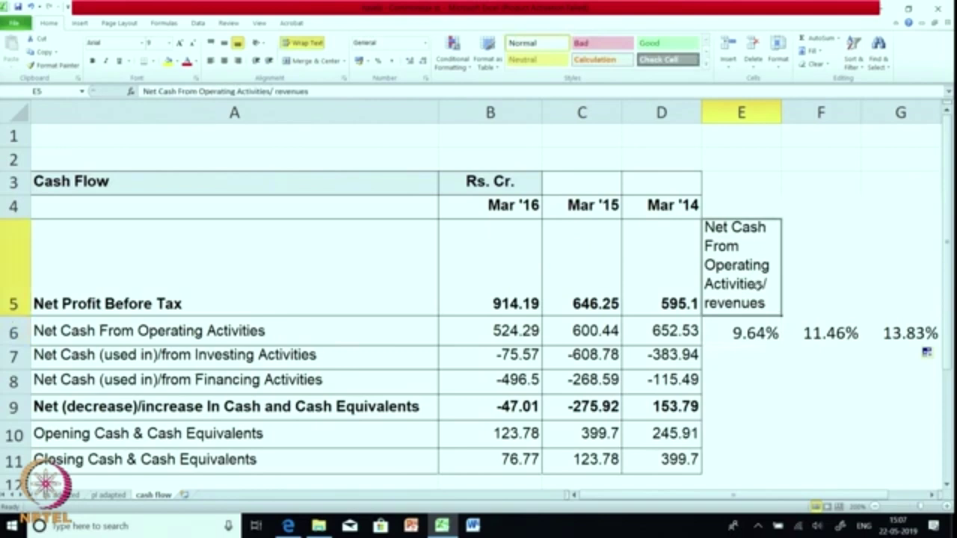
{"action": "key", "text": "ctrl+c"}
{"action": "left_click", "coordinate": [754, 355]}
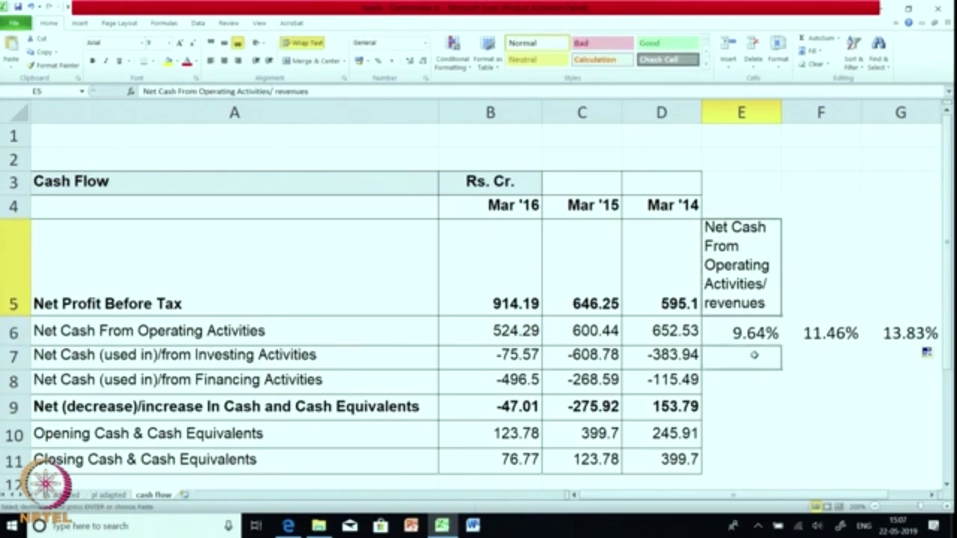
{"action": "key", "text": "ctrl+v"}
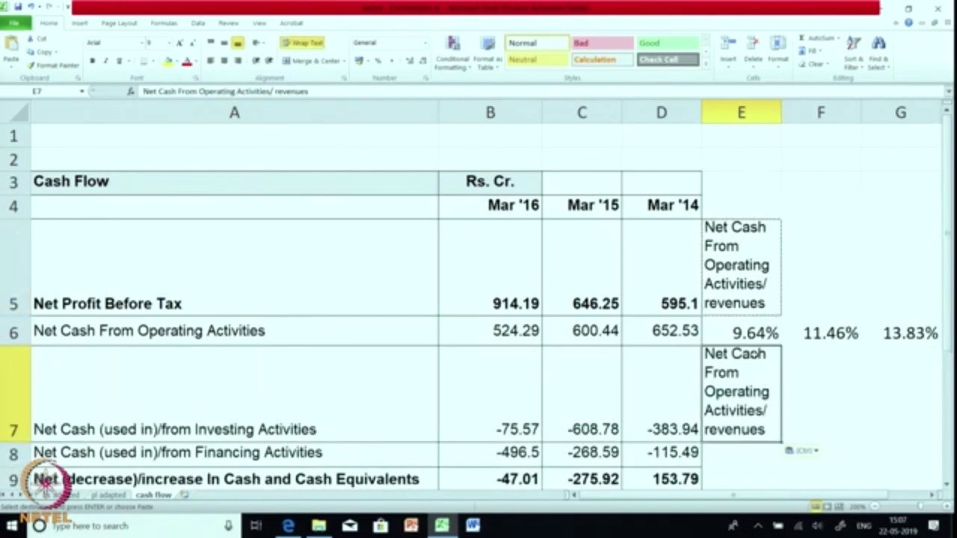
- Shorten the copied label in E7 to Net Cash From Operating Activities/ r
{"action": "double_click", "coordinate": [762, 430]}
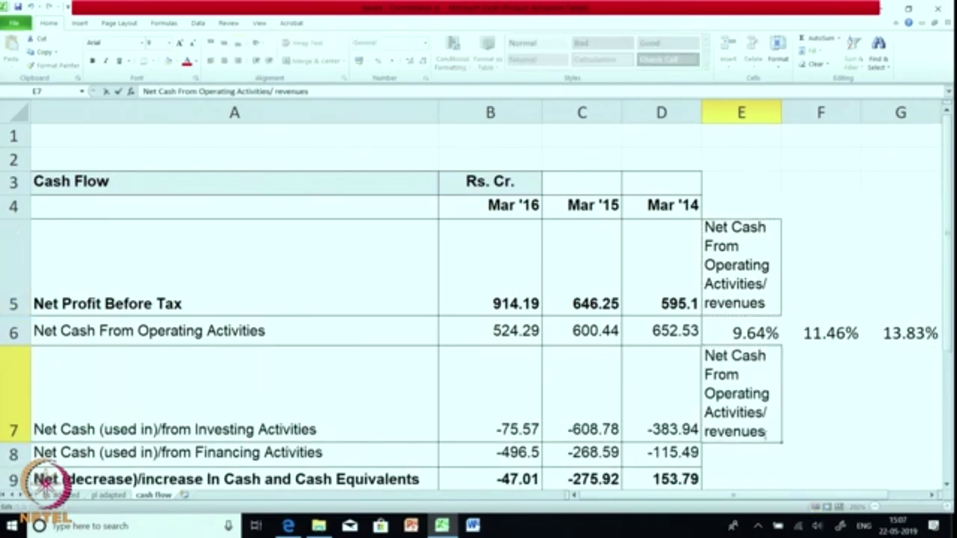
{"action": "key", "text": "BackSpace"}
{"action": "key", "text": "BackSpace"}
{"action": "key", "text": "BackSpace"}
{"action": "key", "text": "BackSpace"}
{"action": "key", "text": "BackSpace"}
{"action": "key", "text": "BackSpace"}
{"action": "key", "text": "BackSpace"}
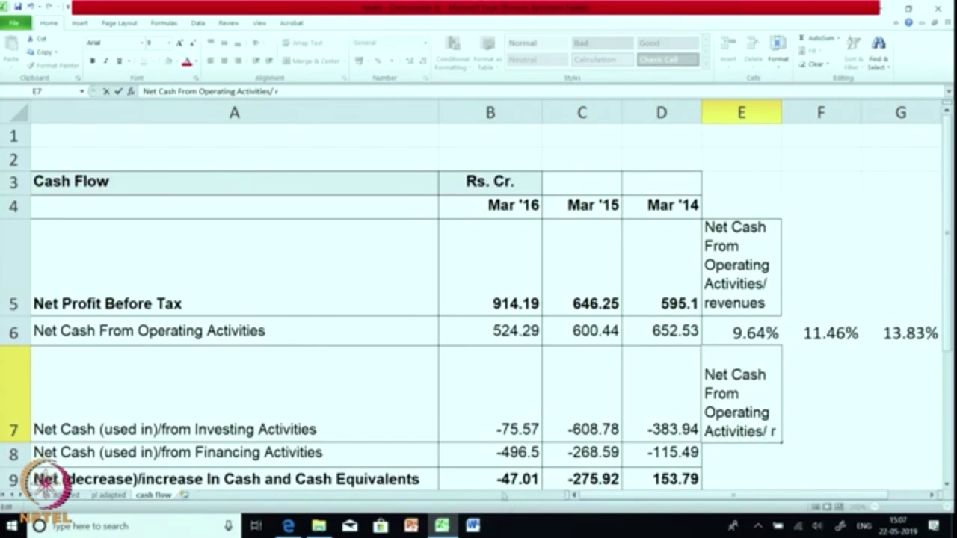
- Check the profit before exceptional items and the finance costs on the pl adapted sheet, and relabel cash flow cell E7 Net Cash From Operating Activities/ PBIT
{"action": "left_click", "coordinate": [109, 496]}
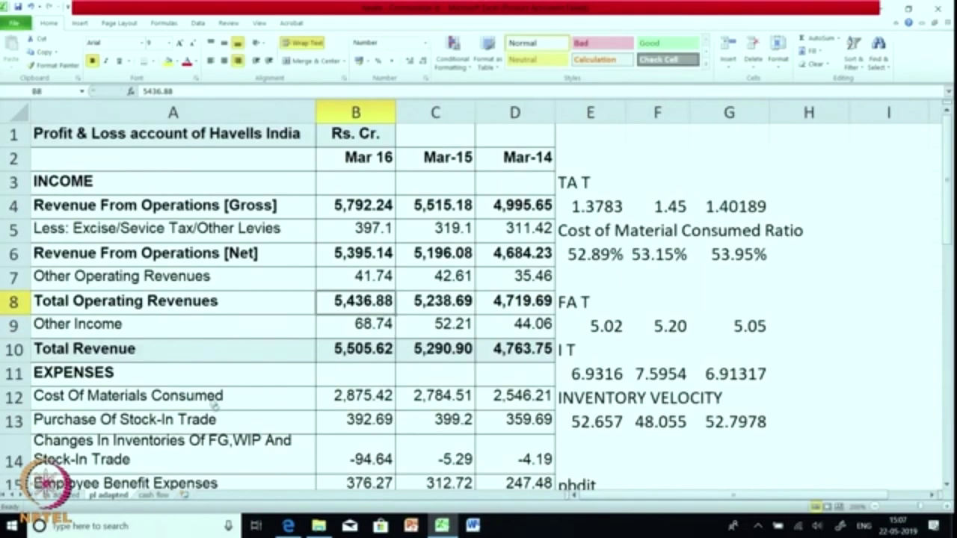
{"action": "scroll", "coordinate": [197, 389], "scroll_direction": "down", "scroll_amount": 3}
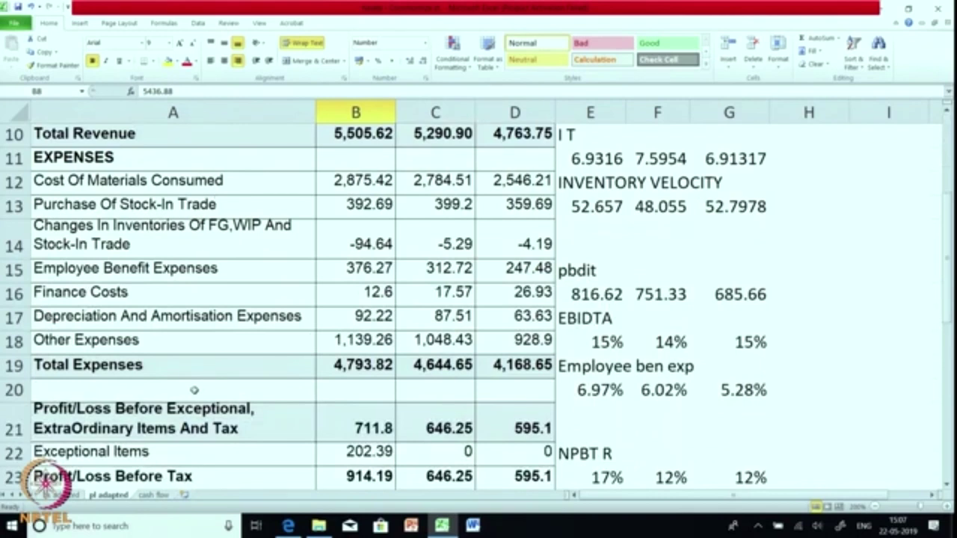
{"action": "scroll", "coordinate": [240, 389], "scroll_direction": "down", "scroll_amount": 1}
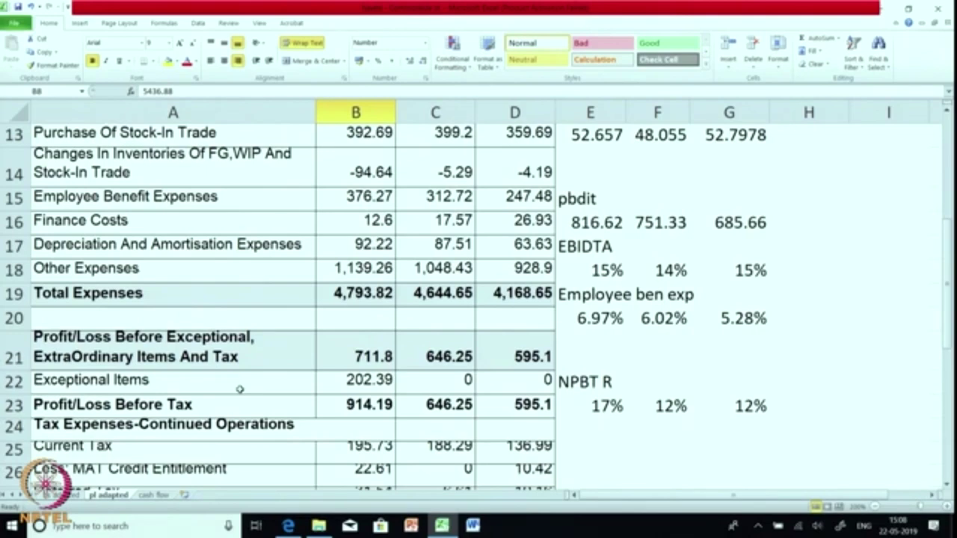
{"action": "left_click", "coordinate": [371, 361]}
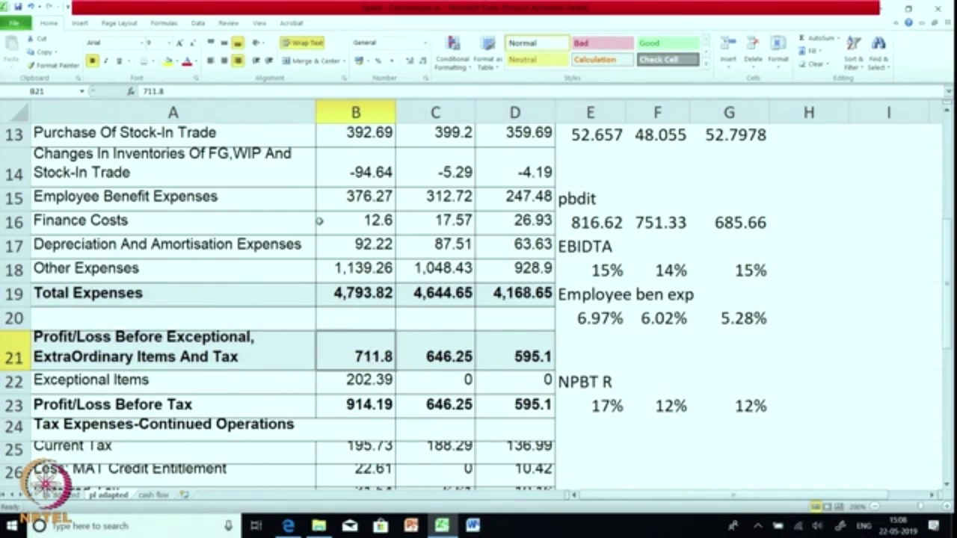
{"action": "left_click", "coordinate": [353, 221]}
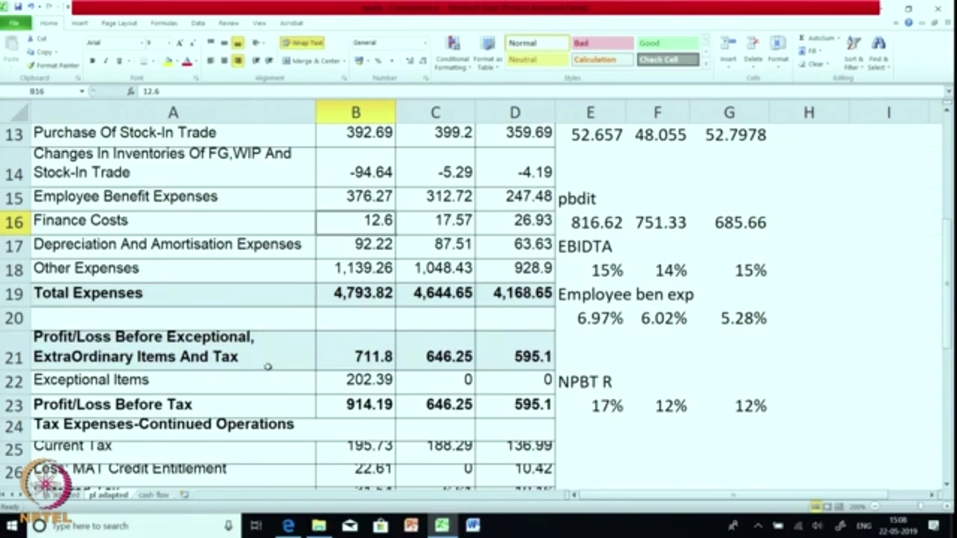
{"action": "left_click", "coordinate": [154, 495]}
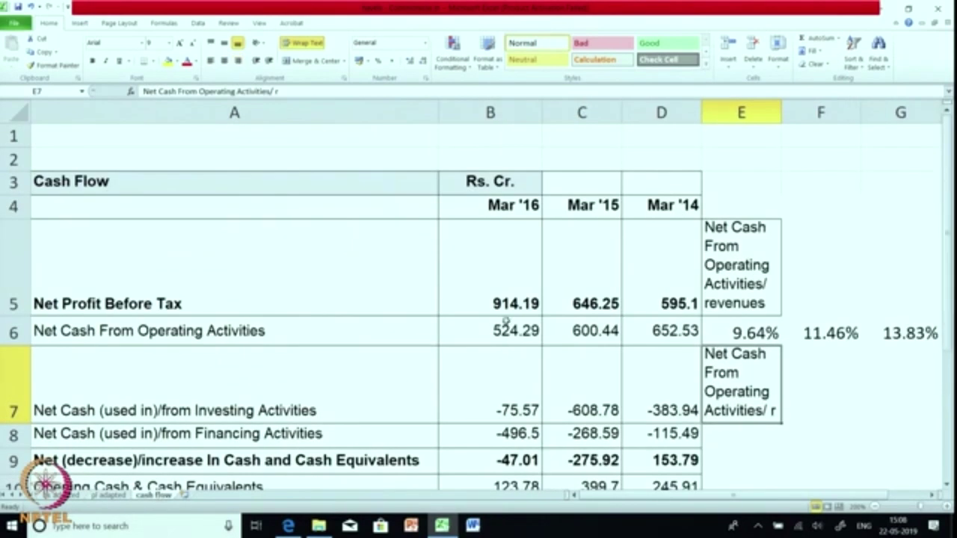
{"action": "left_click", "coordinate": [312, 91]}
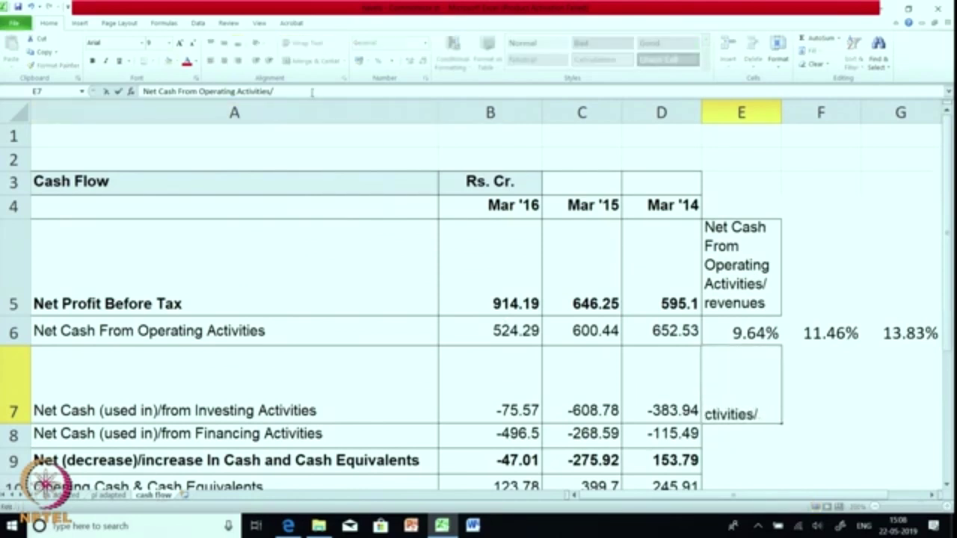
{"action": "type", "text": "PBIT"}
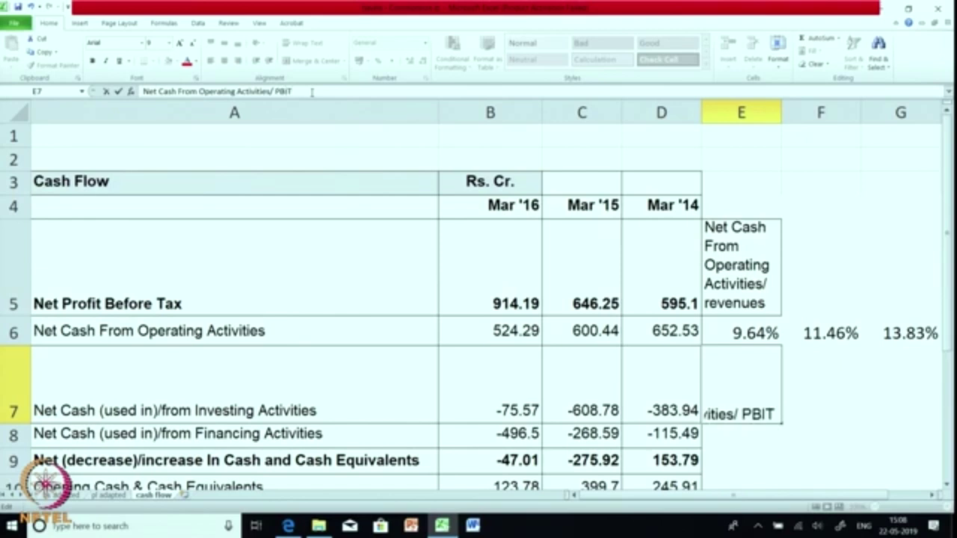
{"action": "key", "text": "Return"}
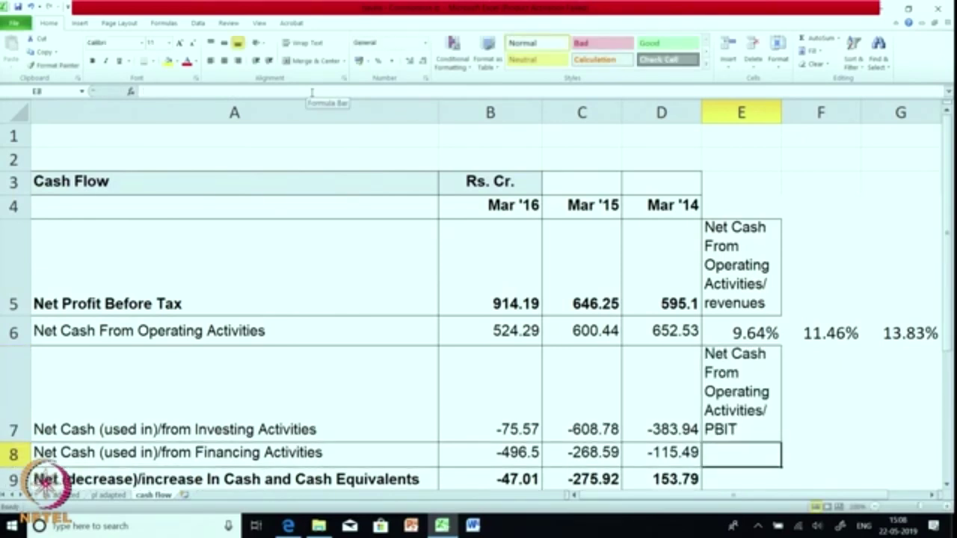
- In E8, divide net cash from operating activities by PBIT with =B6/('pl adapted'!B21+'pl adapted'!B16)
{"action": "type", "text": "="}
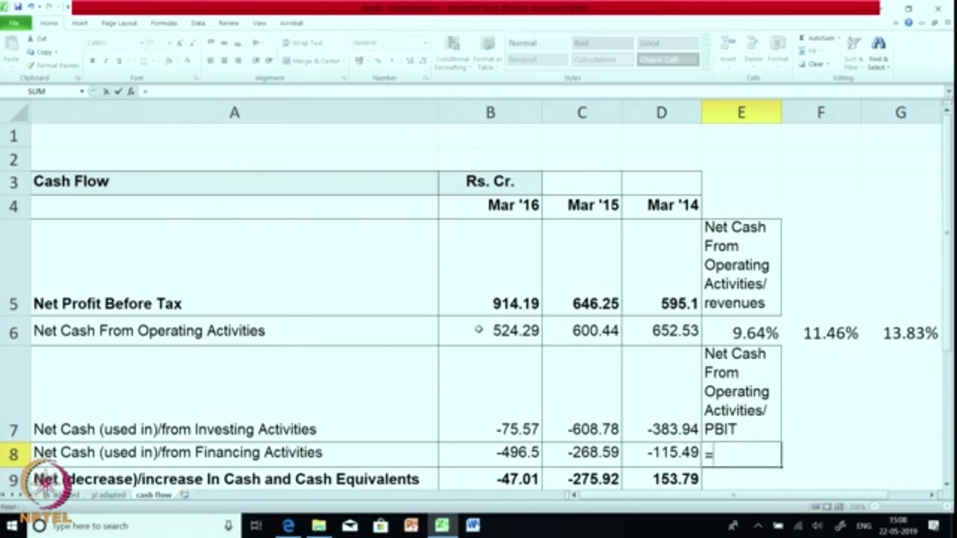
{"action": "left_click", "coordinate": [478, 328]}
{"action": "type", "text": "/"}
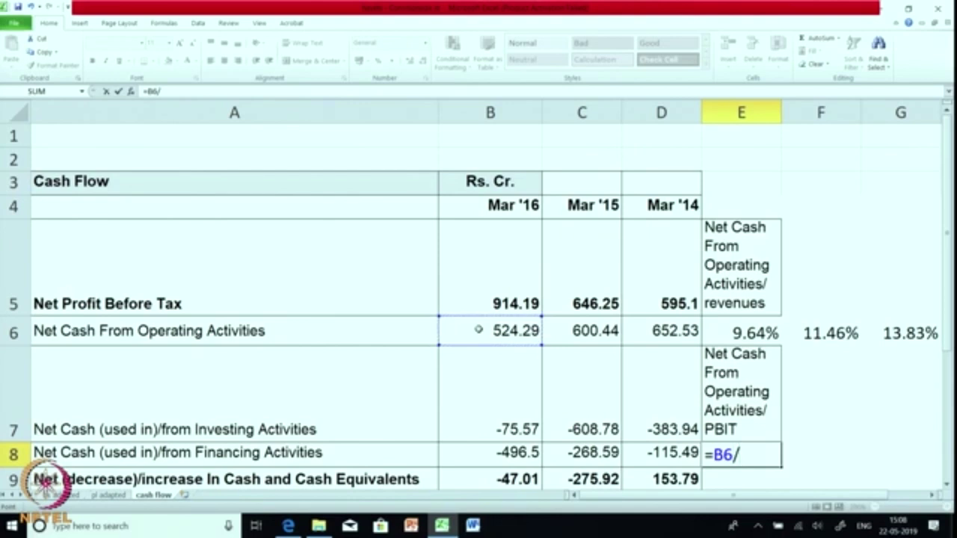
{"action": "type", "text": "("}
{"action": "left_click", "coordinate": [110, 496]}
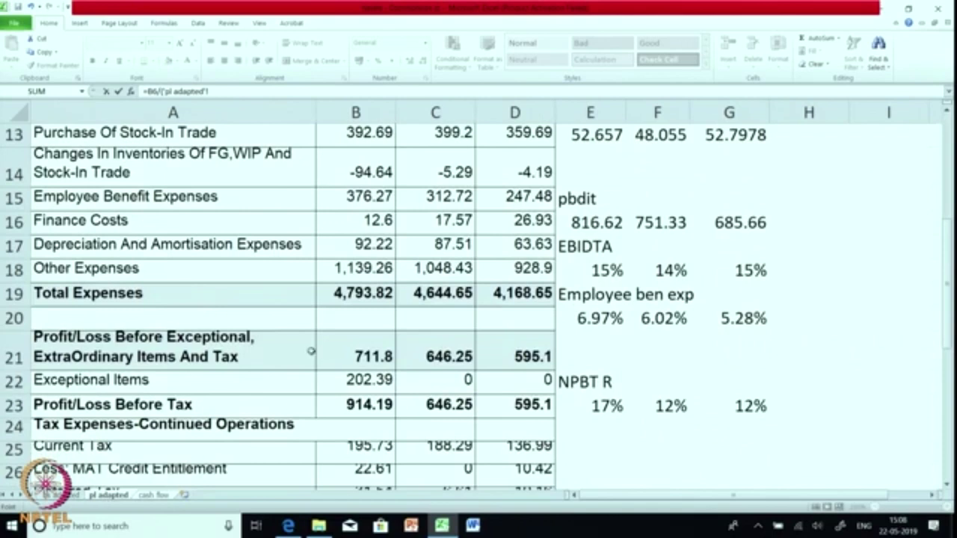
{"action": "left_click", "coordinate": [346, 357]}
{"action": "left_click", "coordinate": [387, 221]}
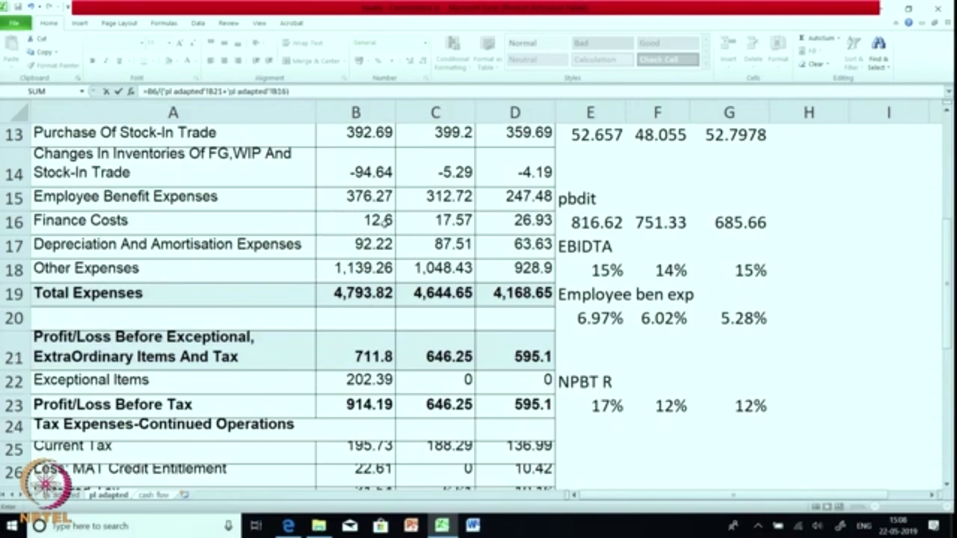
{"action": "key", "text": "Return"}
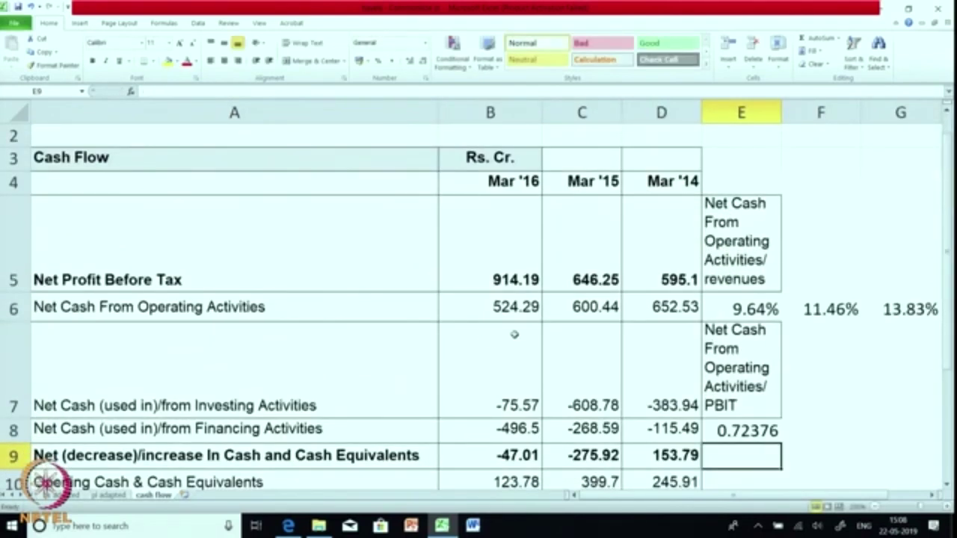
- Format the operating cash flow to PBIT ratio in E8 as a percentage with two decimals
{"action": "left_click", "coordinate": [759, 432]}
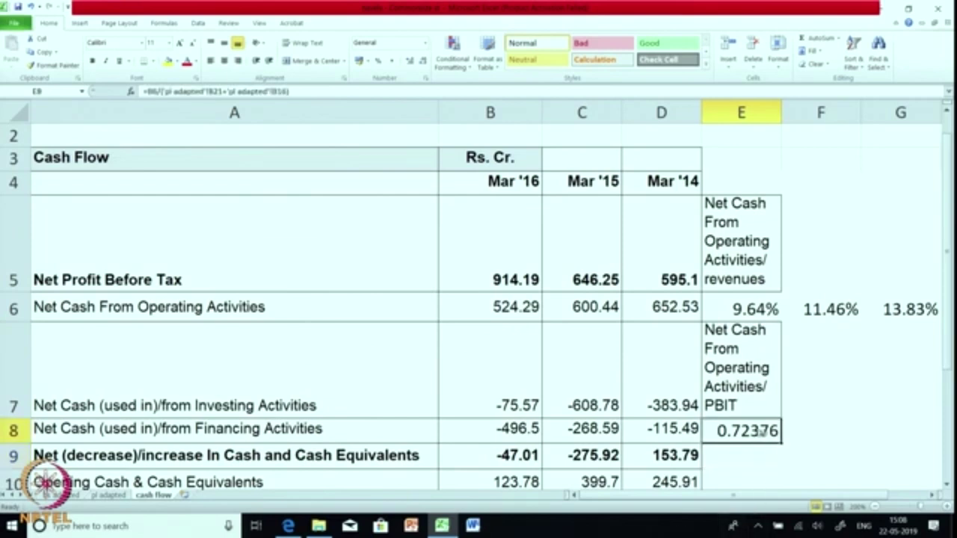
{"action": "left_click", "coordinate": [377, 60]}
{"action": "left_click", "coordinate": [409, 62]}
{"action": "left_click", "coordinate": [409, 62]}
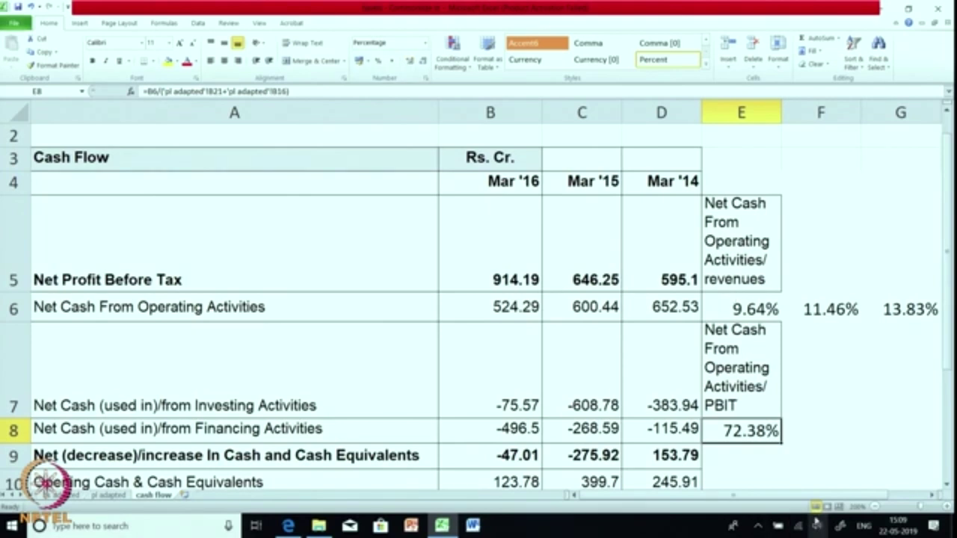
- Fill the operating cash flow to PBIT formula from E8 across to G8 and review each year's ratio
{"action": "left_click_drag", "start_coordinate": [786, 446], "coordinate": [931, 447]}
{"action": "left_click", "coordinate": [796, 398]}
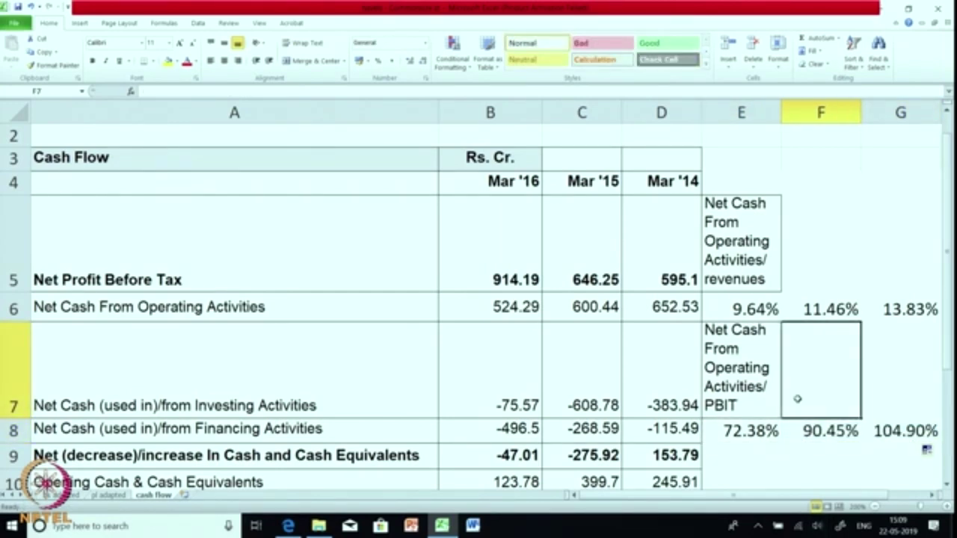
{"action": "left_click", "coordinate": [896, 437]}
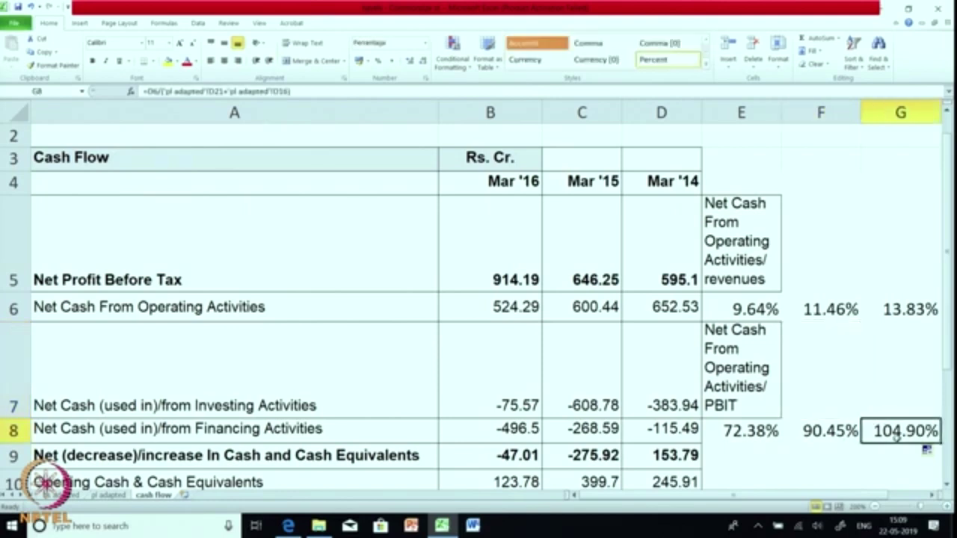
{"action": "left_click_drag", "start_coordinate": [893, 438], "coordinate": [837, 432]}
{"action": "left_click", "coordinate": [831, 432]}
{"action": "left_click", "coordinate": [750, 432]}
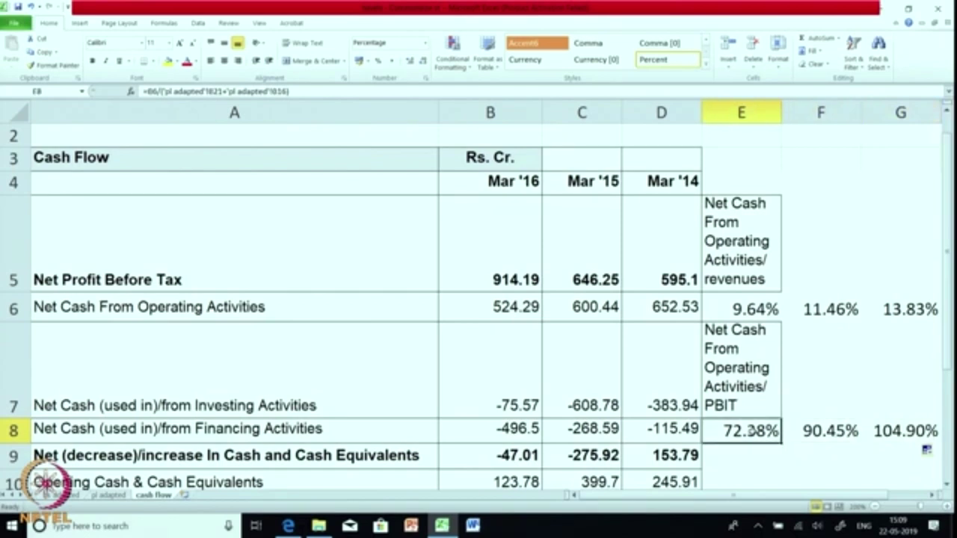